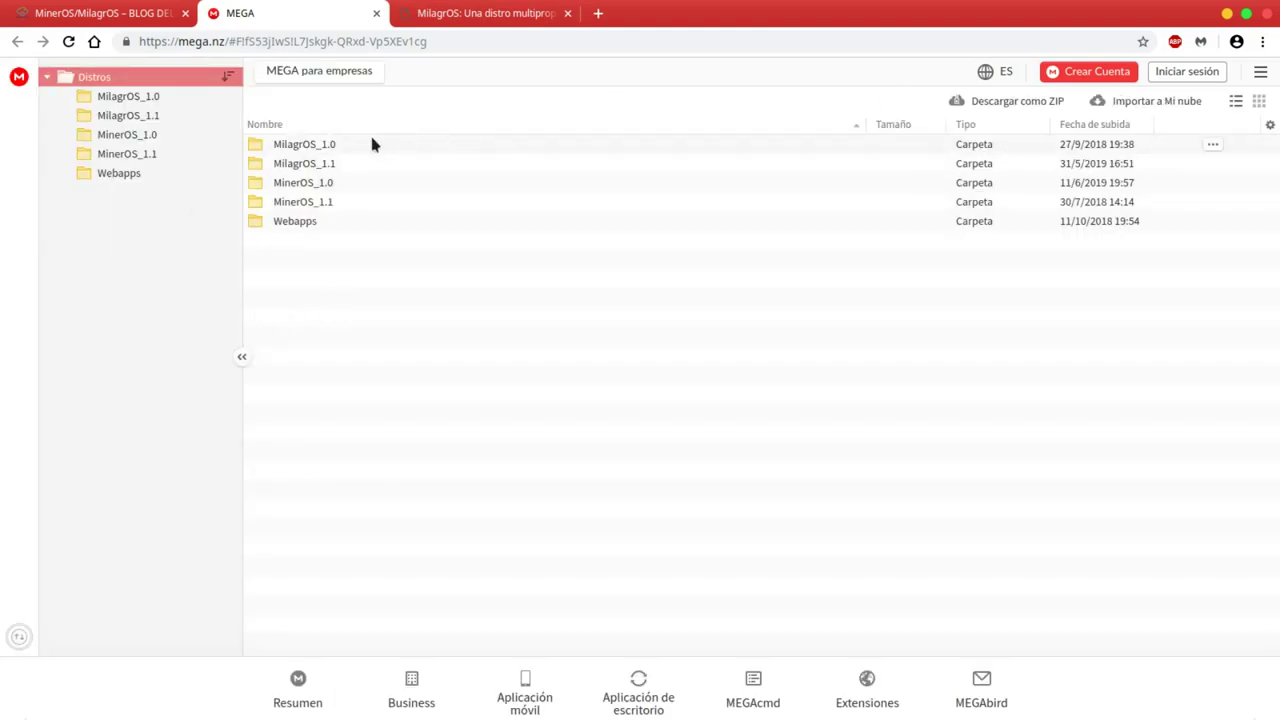
Open the MilagrOS_1.1 folder and check the information of the MilagrOS-20190802-Version-1.1-HOMT.iso file uploaded on 17/8/2019.
double_click(323, 166)
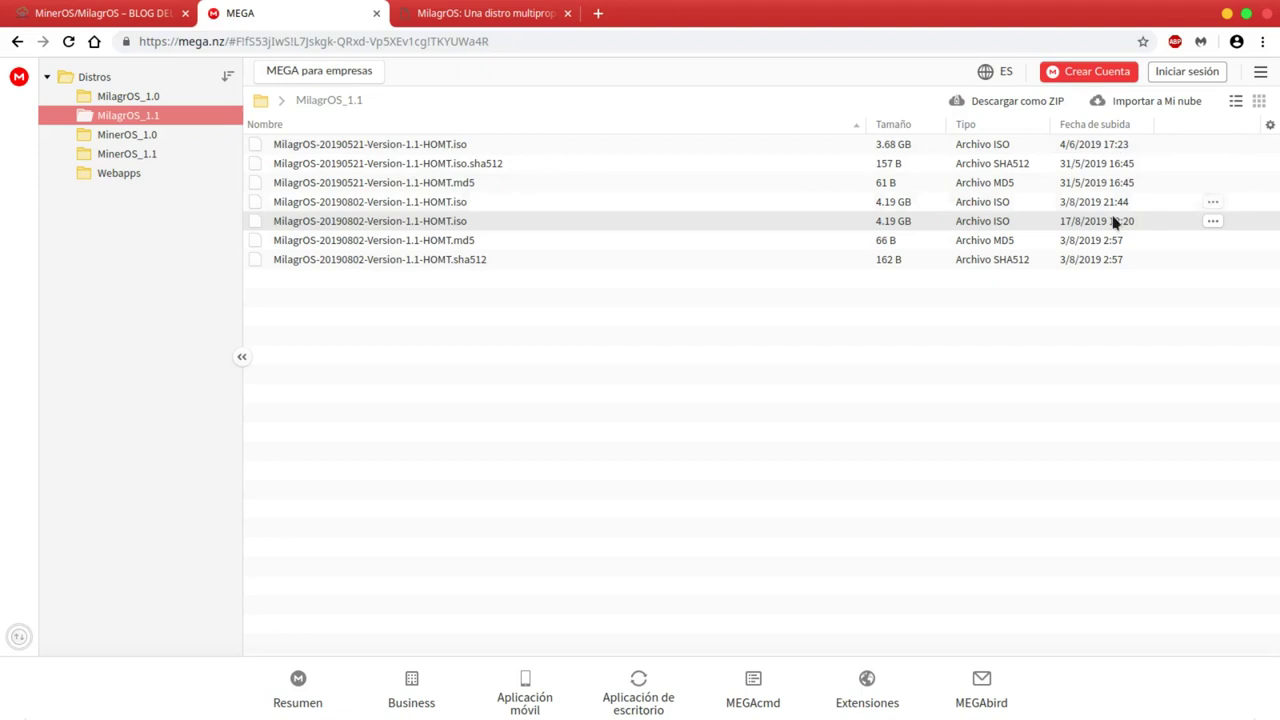
left_click(1212, 224)
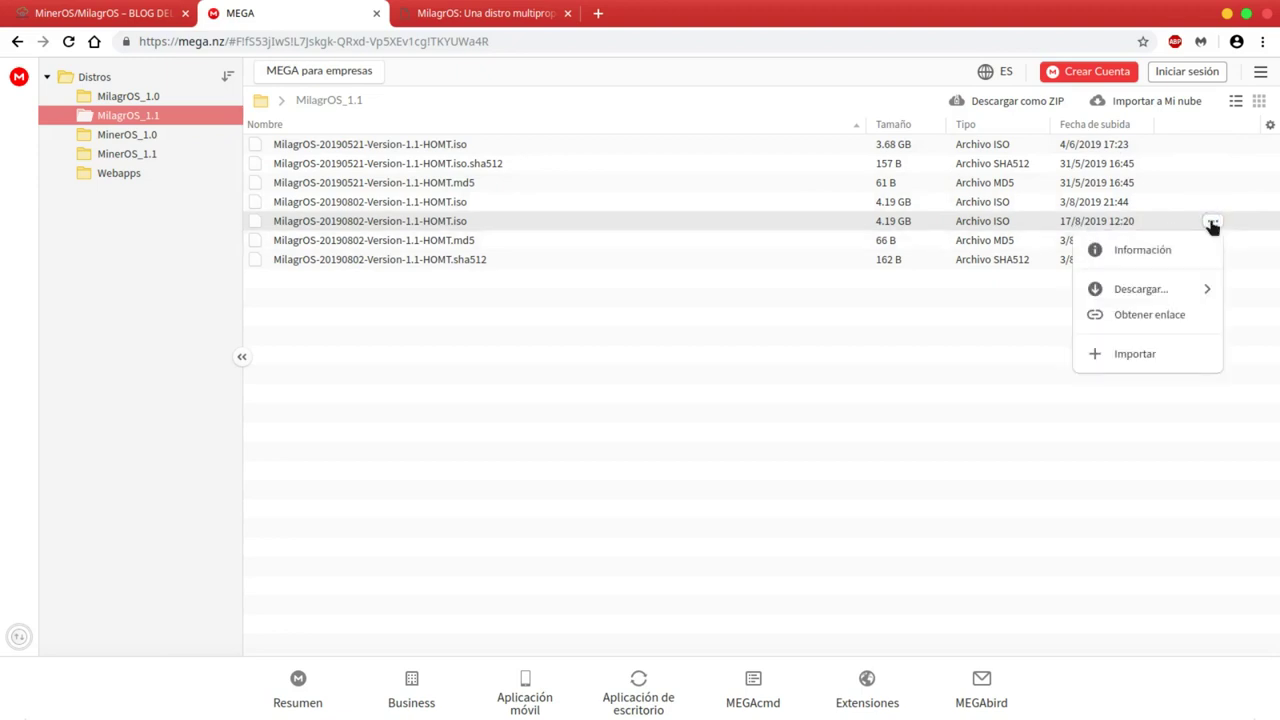
left_click(1170, 250)
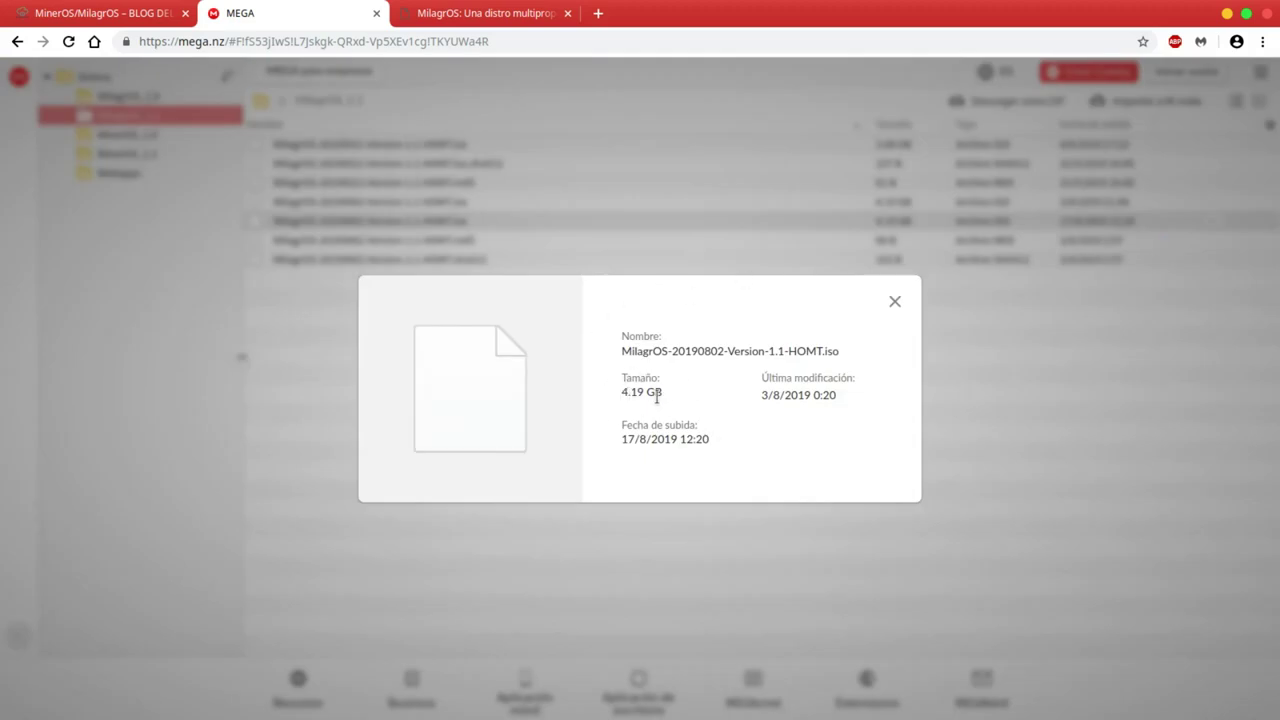
left_click_drag(622, 391, 686, 394)
left_click(896, 301)
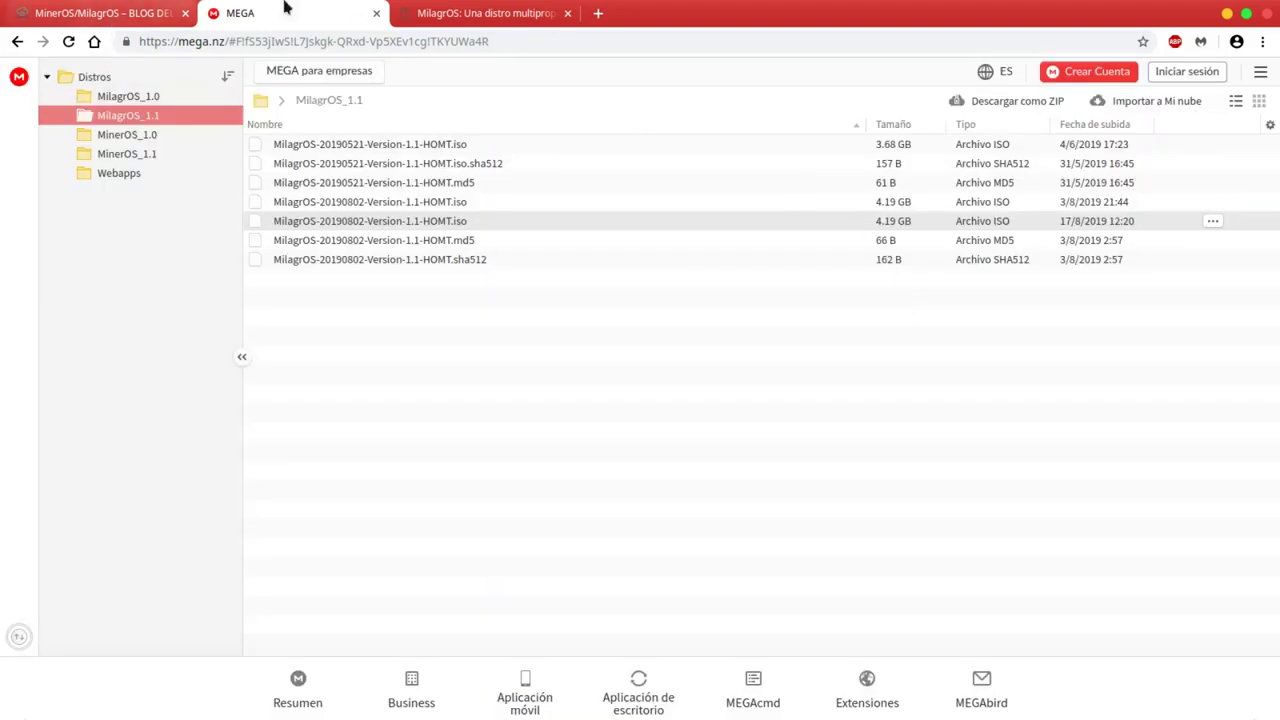
Close the MEGA page and review the MinerOS/MilagrOS blog's desktop images and online virtual machine links.
left_click(376, 13)
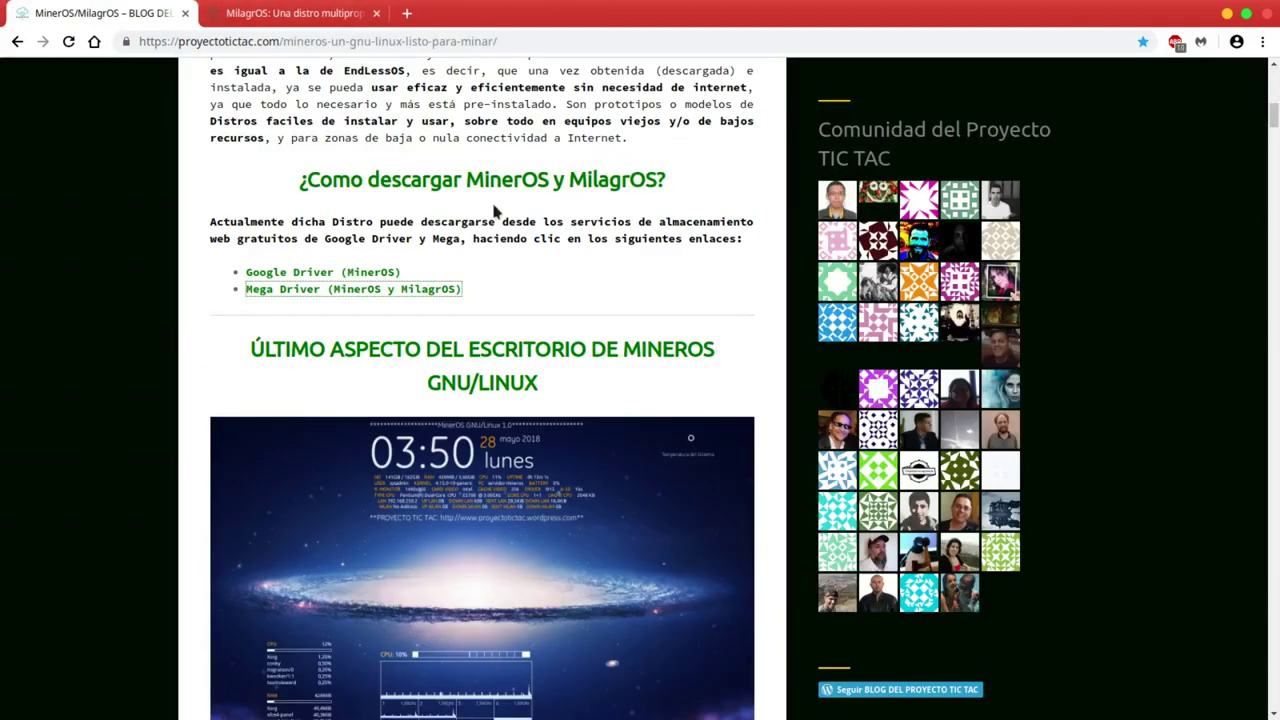
scroll(506, 310, "down", 4)
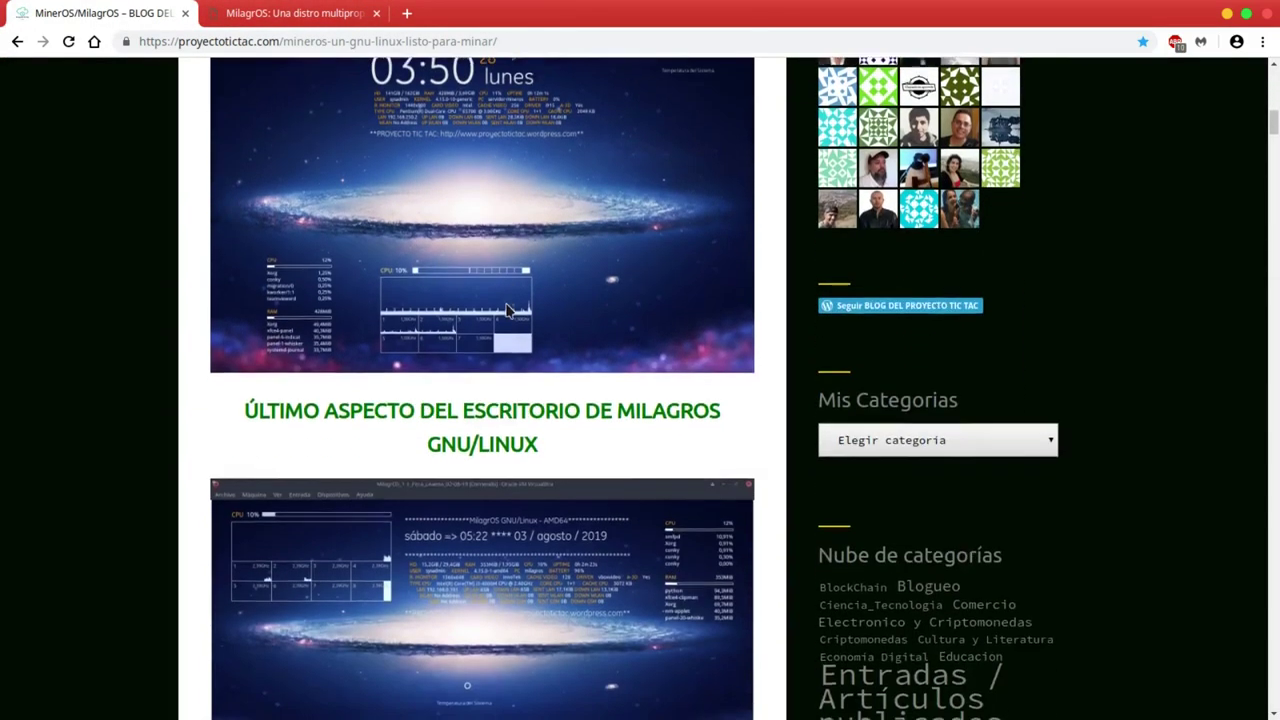
scroll(506, 310, "down", 4)
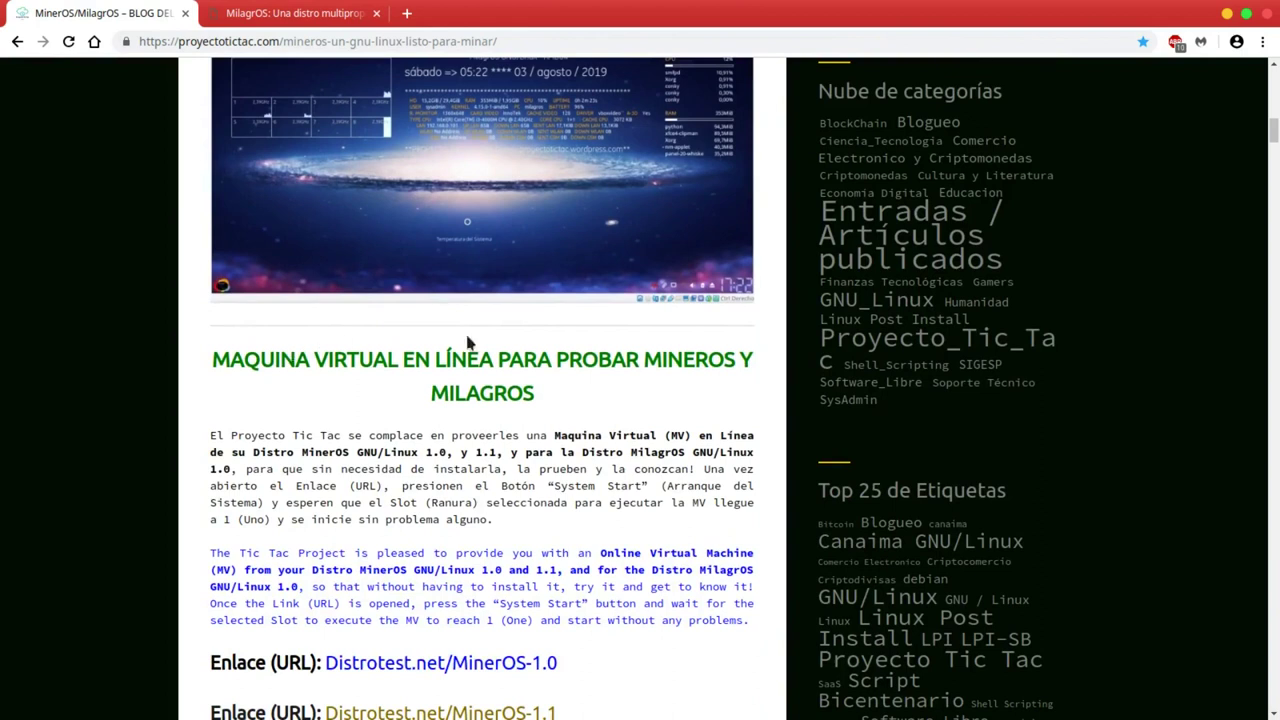
scroll(403, 520, "down", 5)
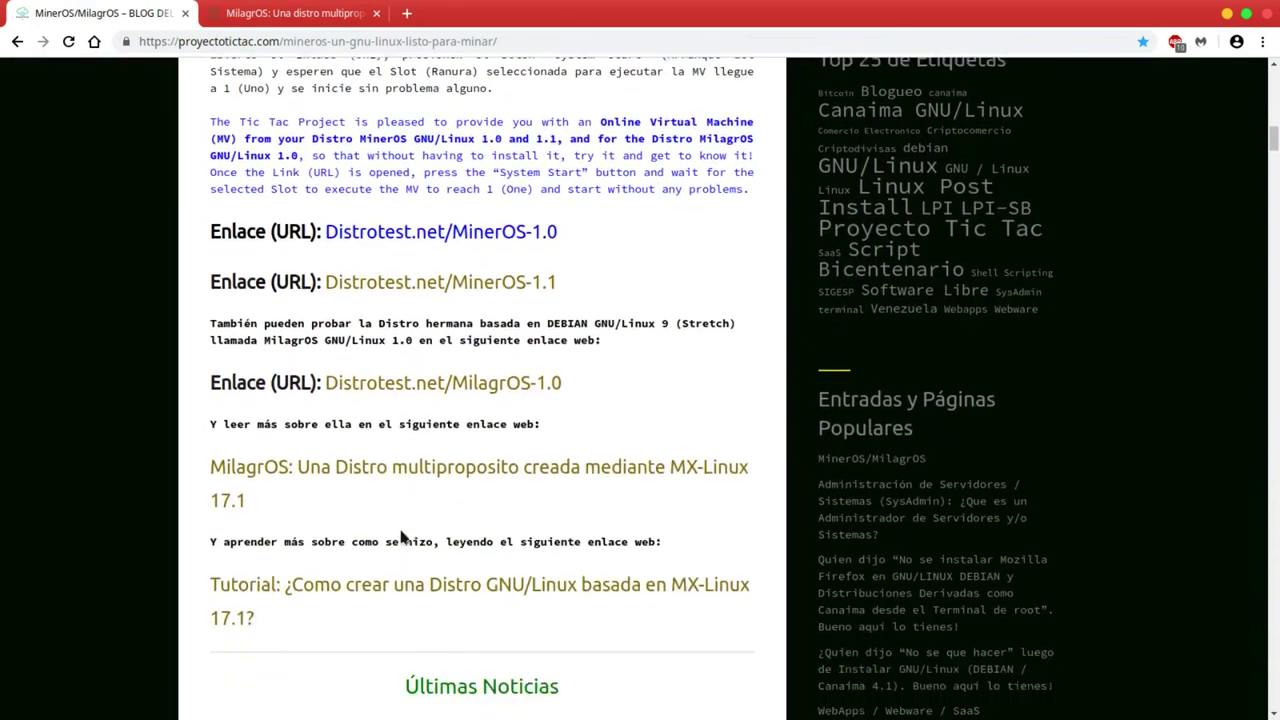
Review the MilagrOS article, examining the repository equivalence table and the preinstalled applications listed by category.
left_click(290, 13)
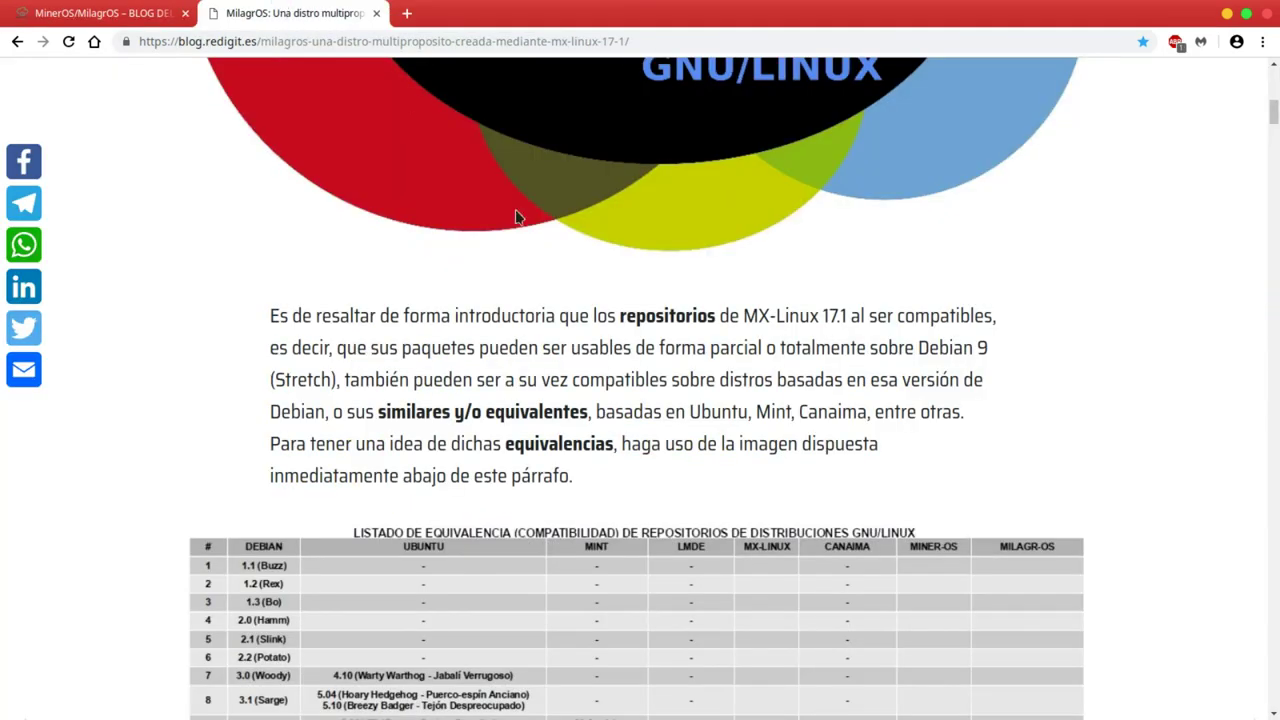
scroll(600, 200, "down", 6)
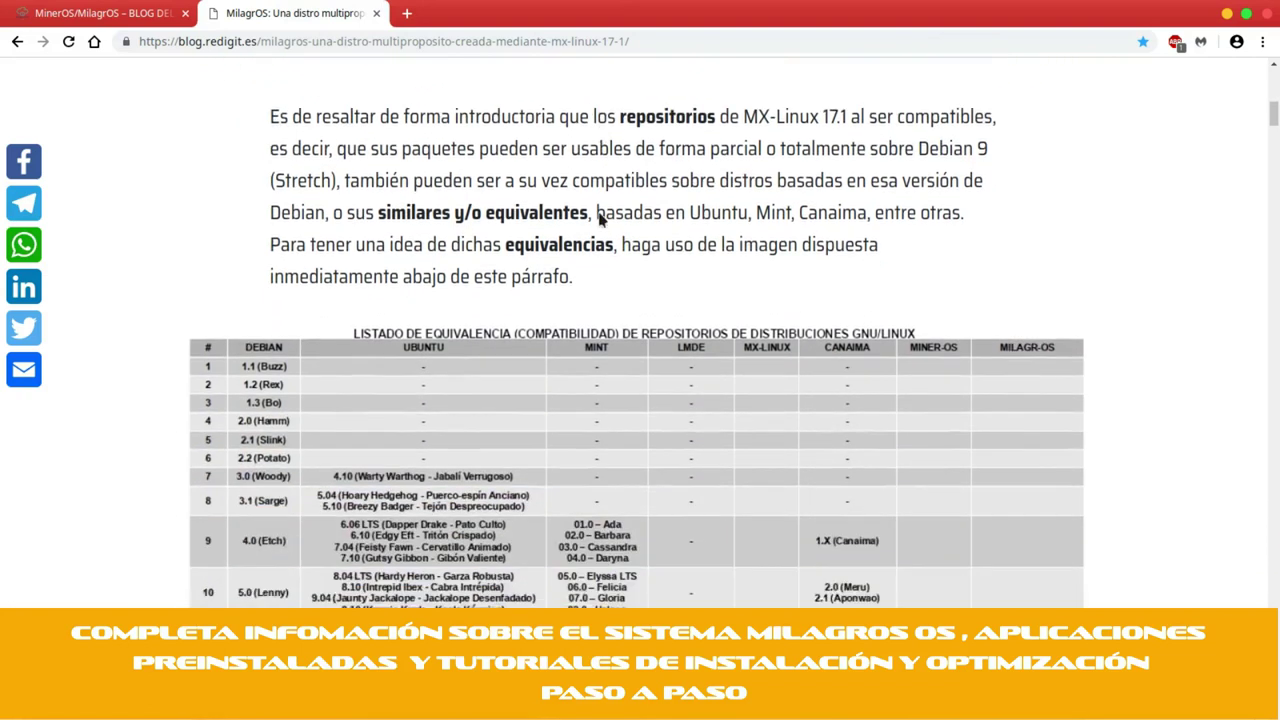
scroll(595, 222, "down", 4)
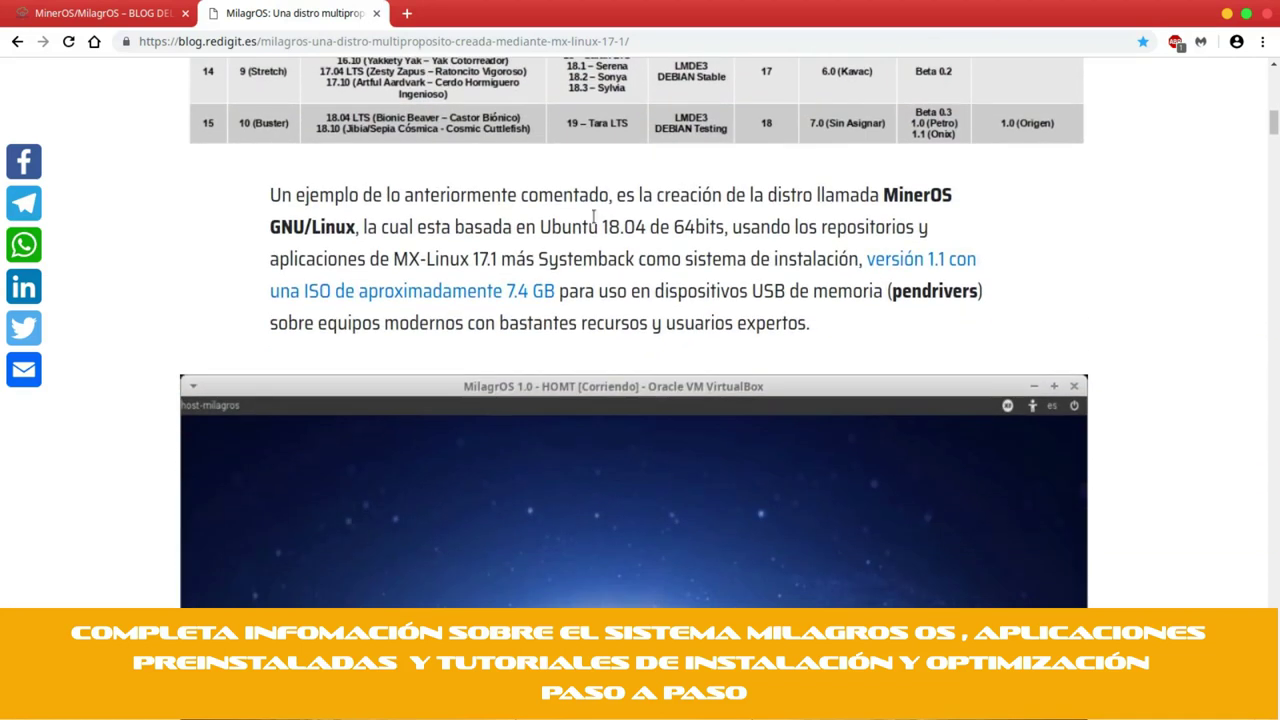
scroll(617, 385, "down", 7)
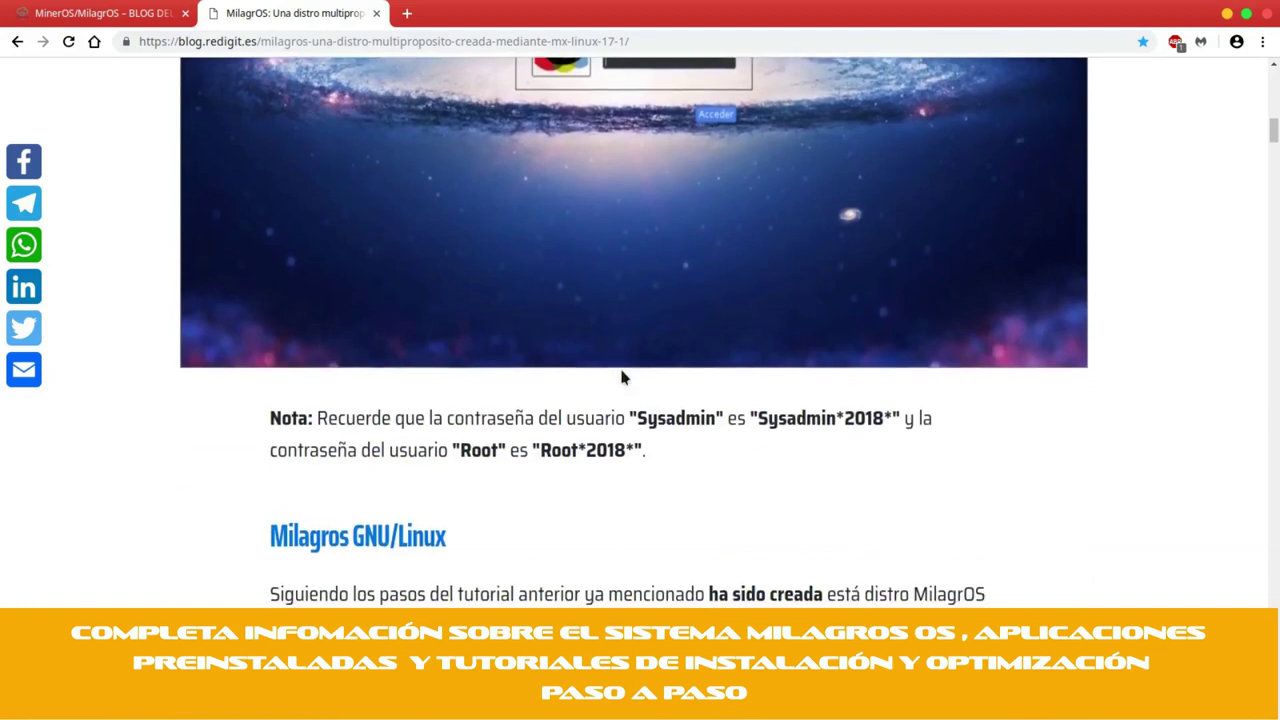
scroll(731, 482, "down", 3)
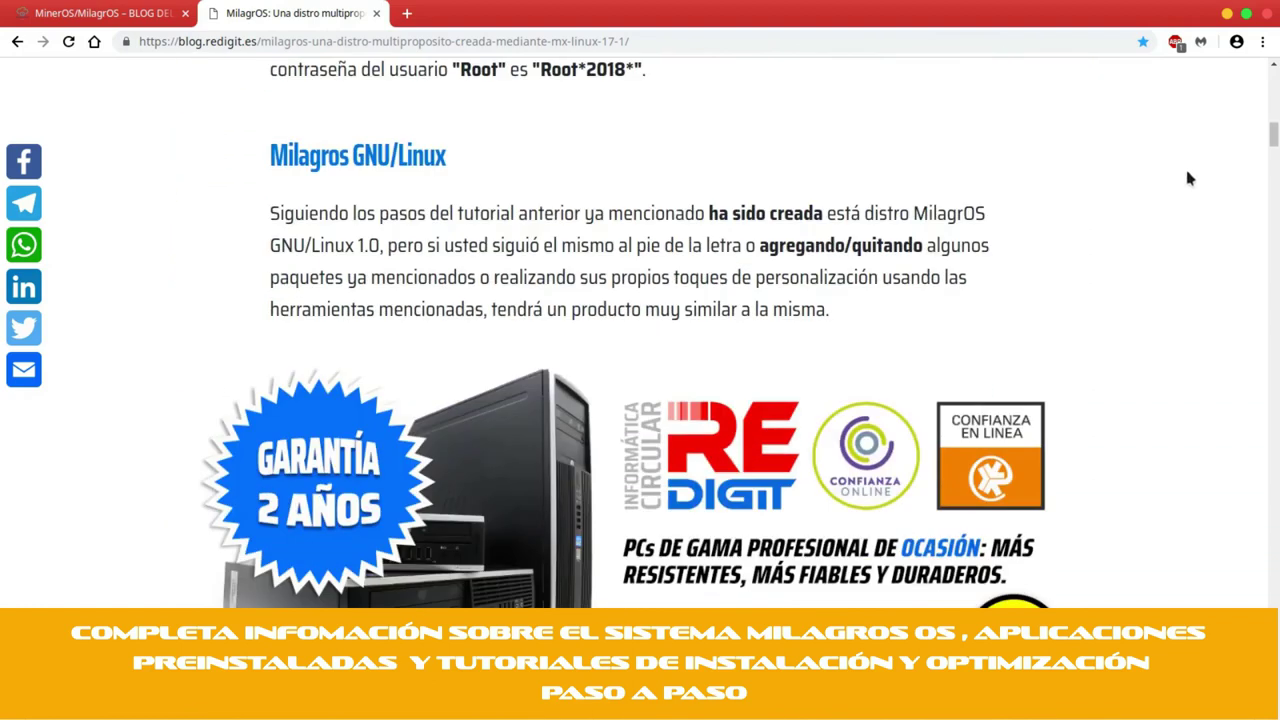
scroll(679, 329, "down", 10)
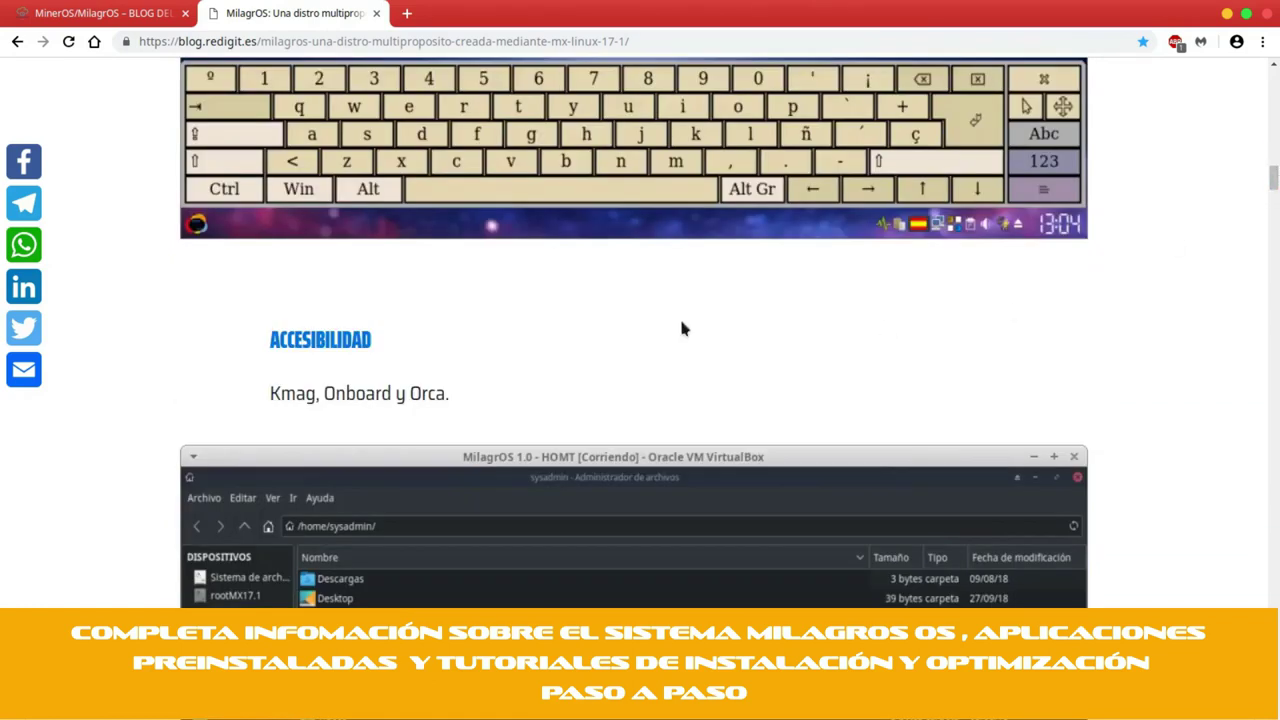
scroll(395, 360, "down", 2)
scroll(395, 360, "down", 8)
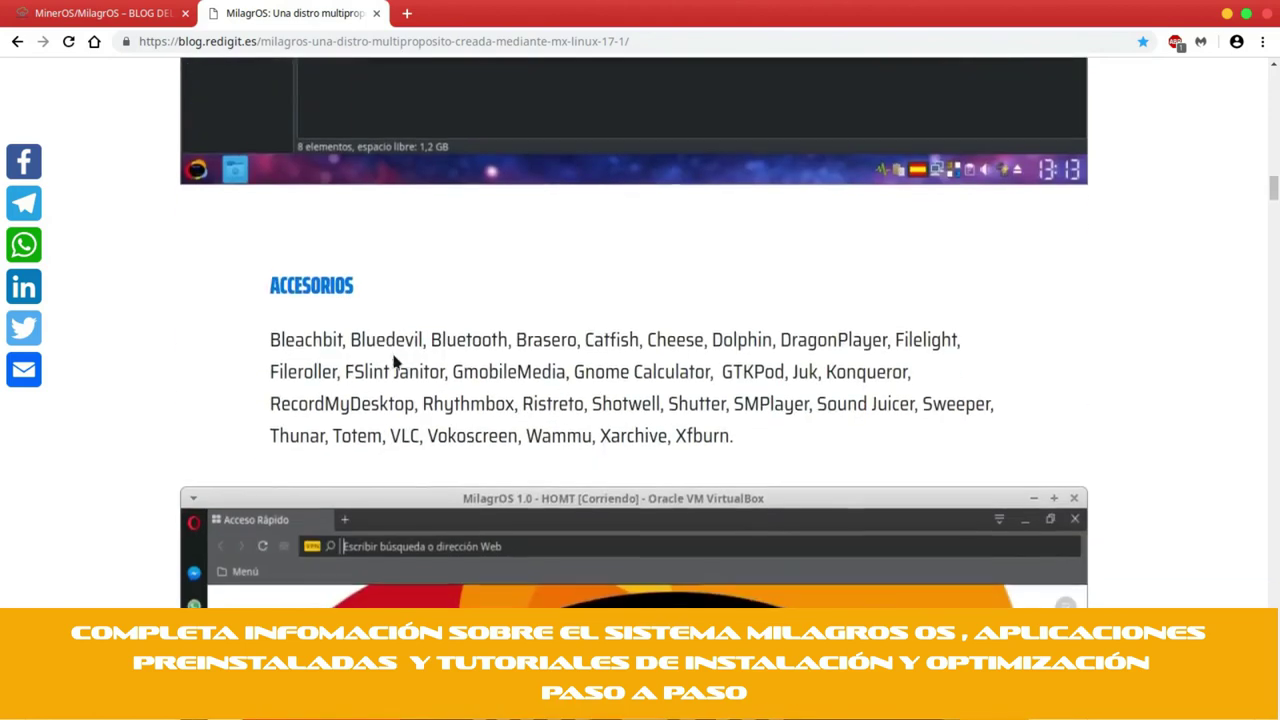
scroll(393, 354, "down", 7)
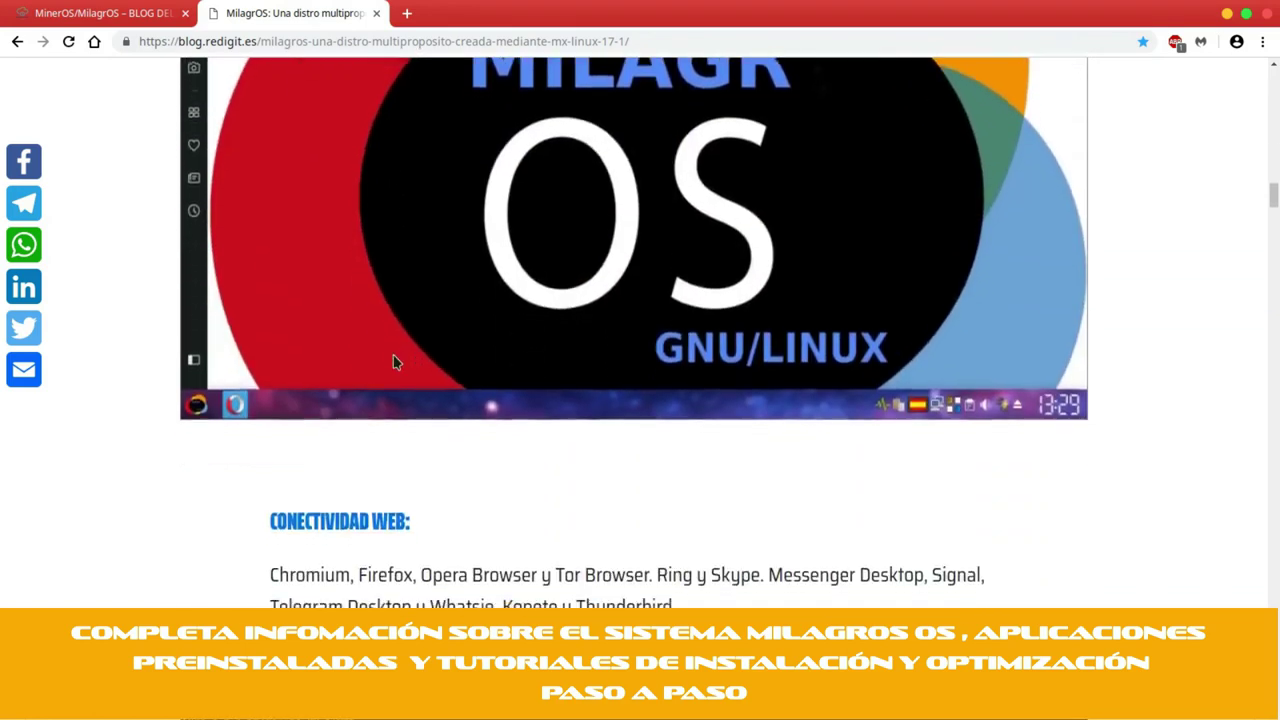
scroll(393, 355, "down", 7)
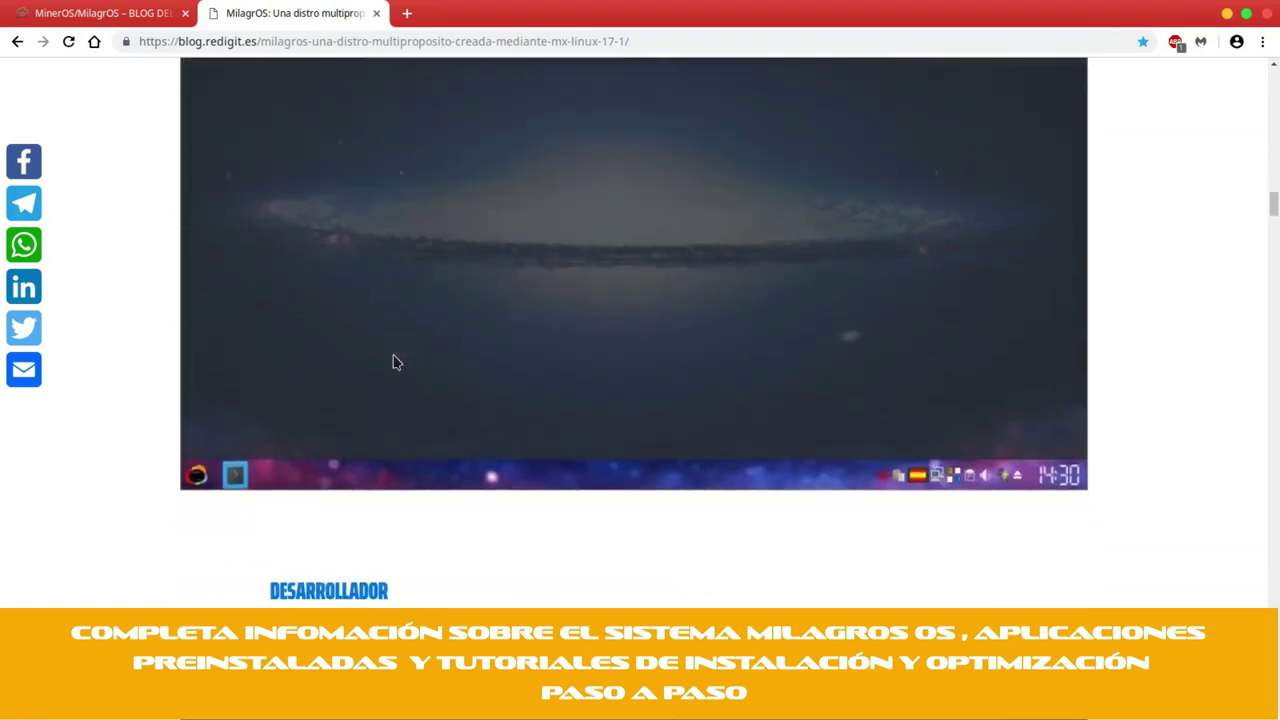
scroll(393, 362, "down", 9)
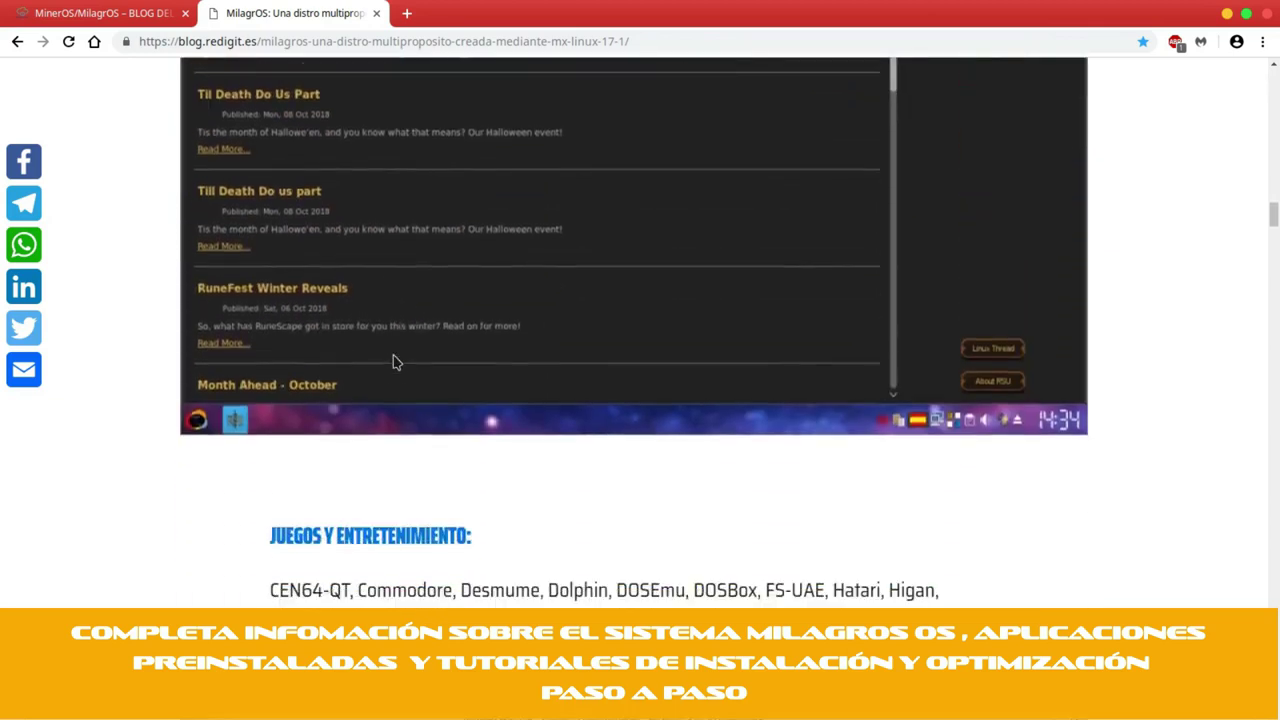
scroll(560, 449, "down", 7)
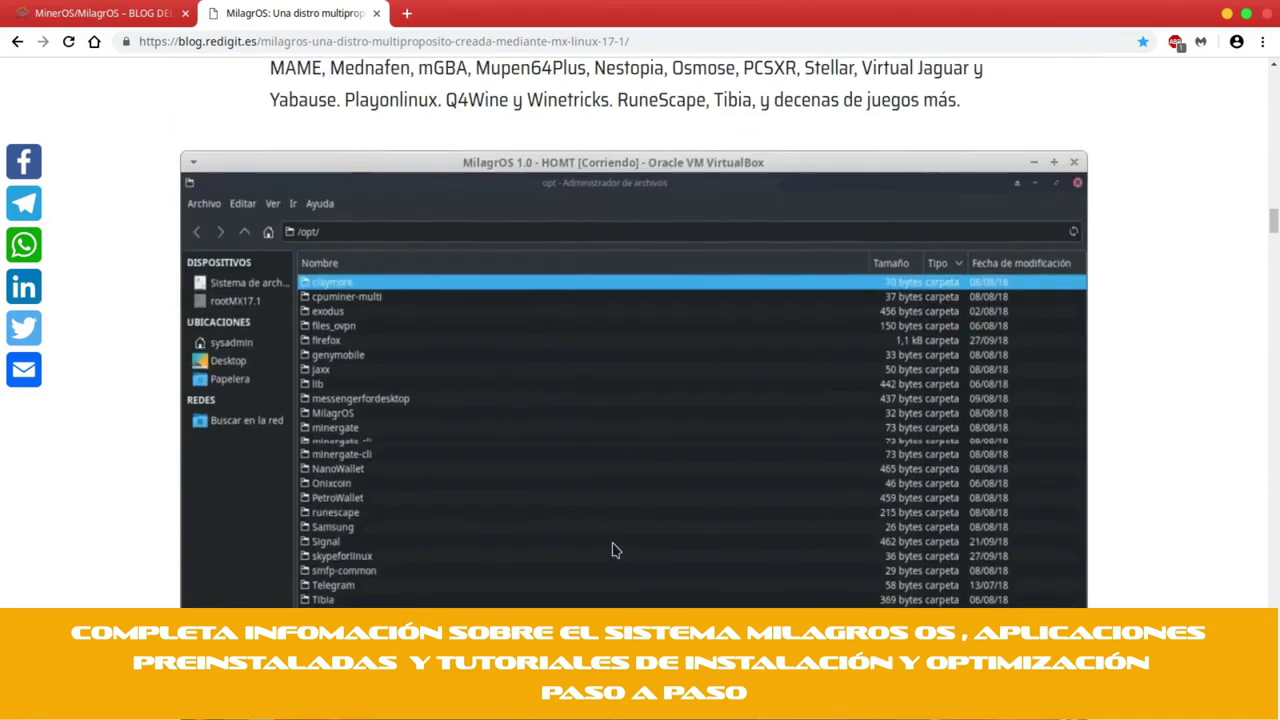
scroll(824, 474, "down", 4)
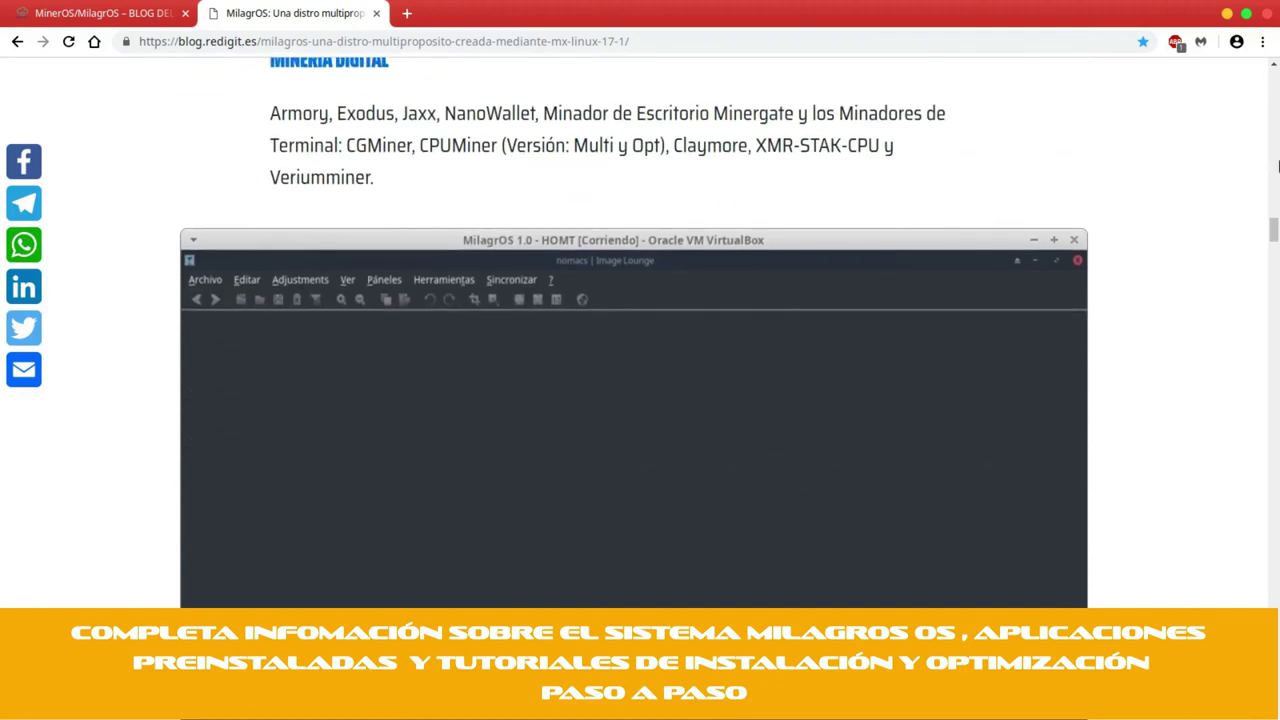
Read the article's Instalación section, covering live media startup, boot menu options and the initial loading of the distro.
left_click_drag(1274, 237, 1277, 272)
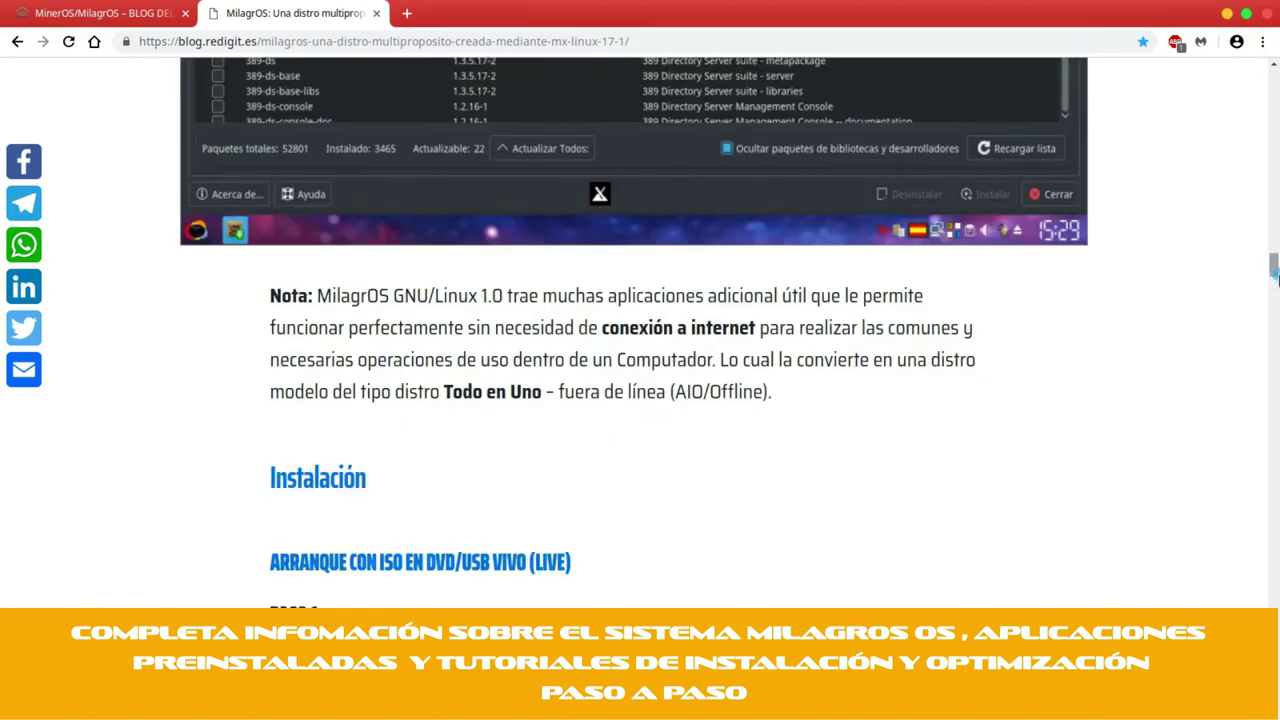
scroll(275, 440, "down", 2)
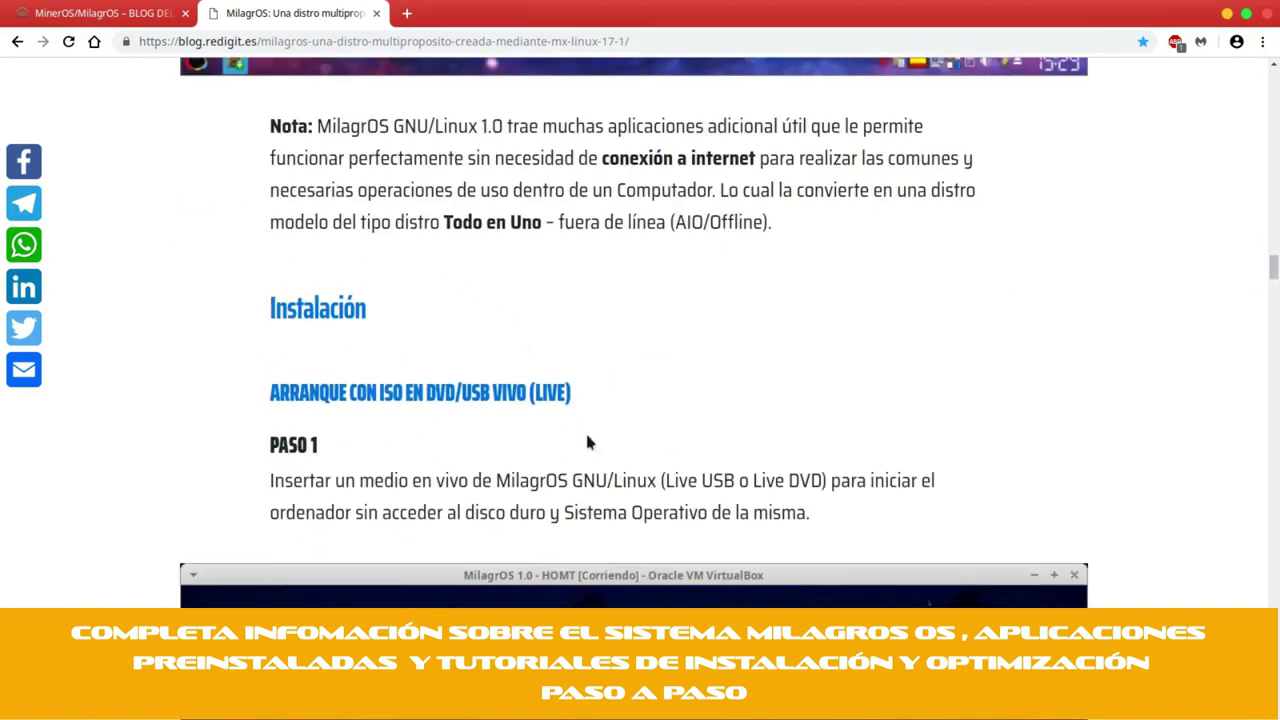
scroll(588, 443, "down", 8)
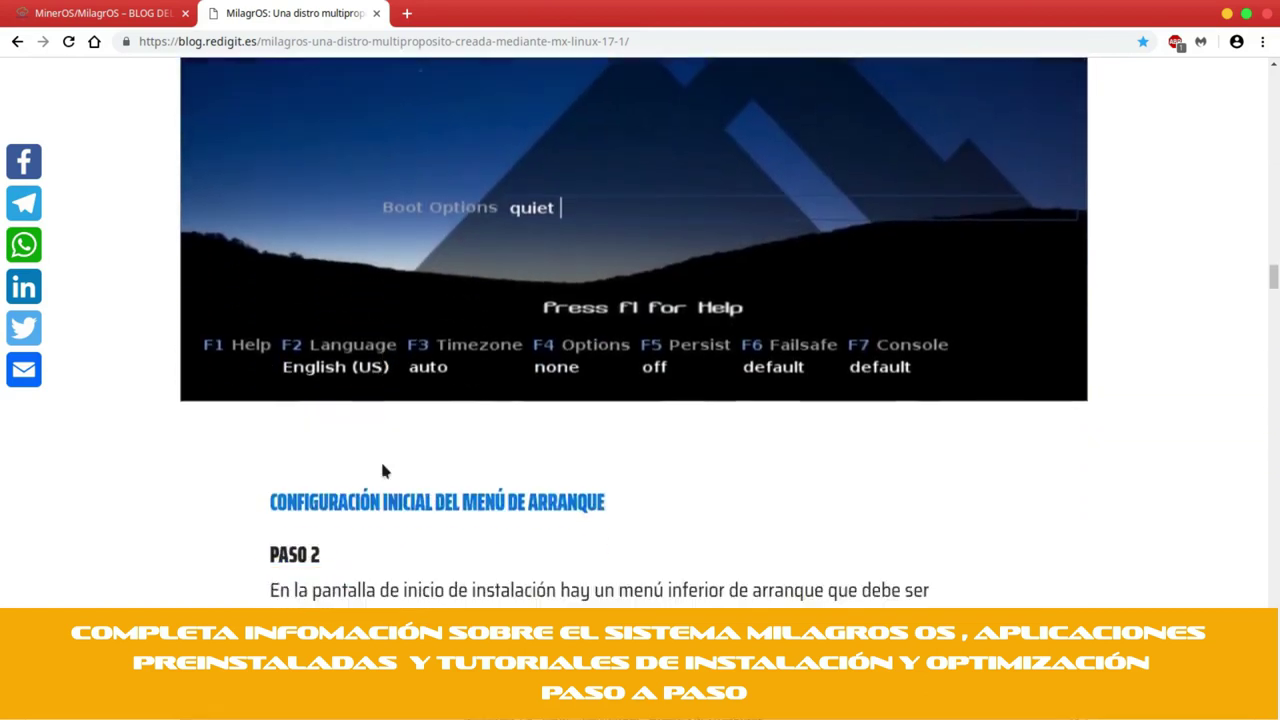
scroll(382, 470, "down", 10)
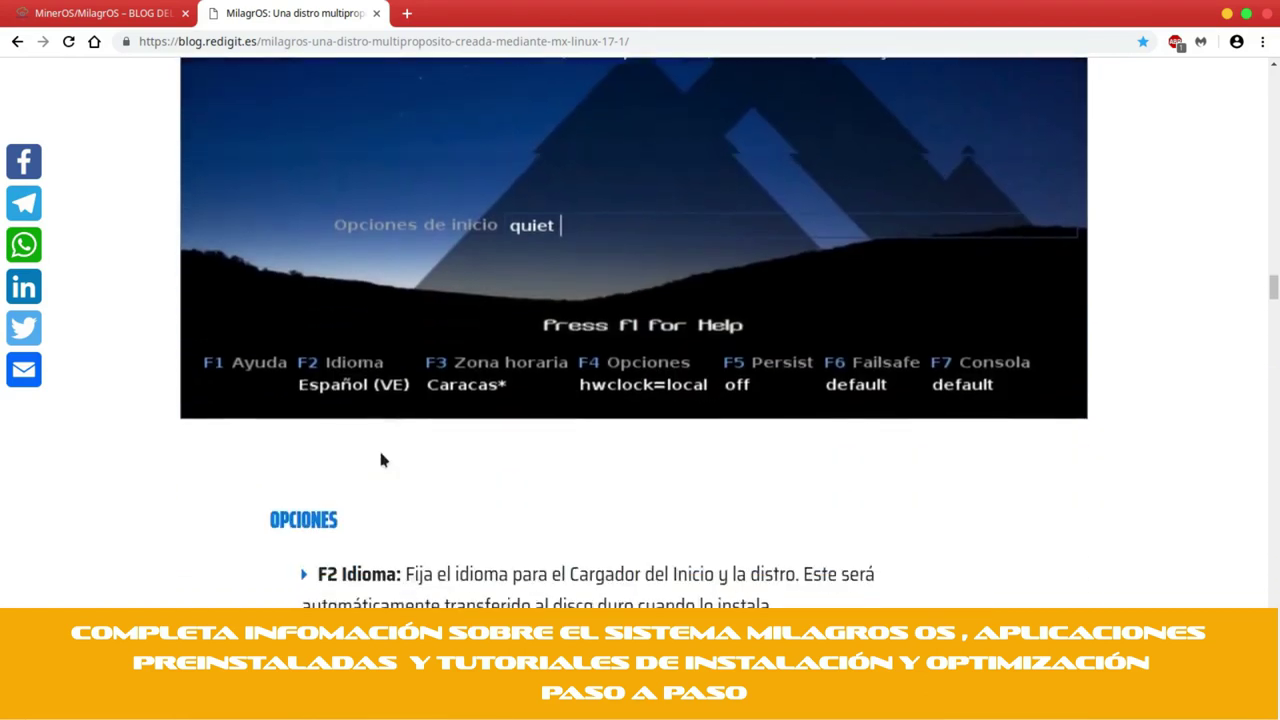
scroll(381, 459, "down", 7)
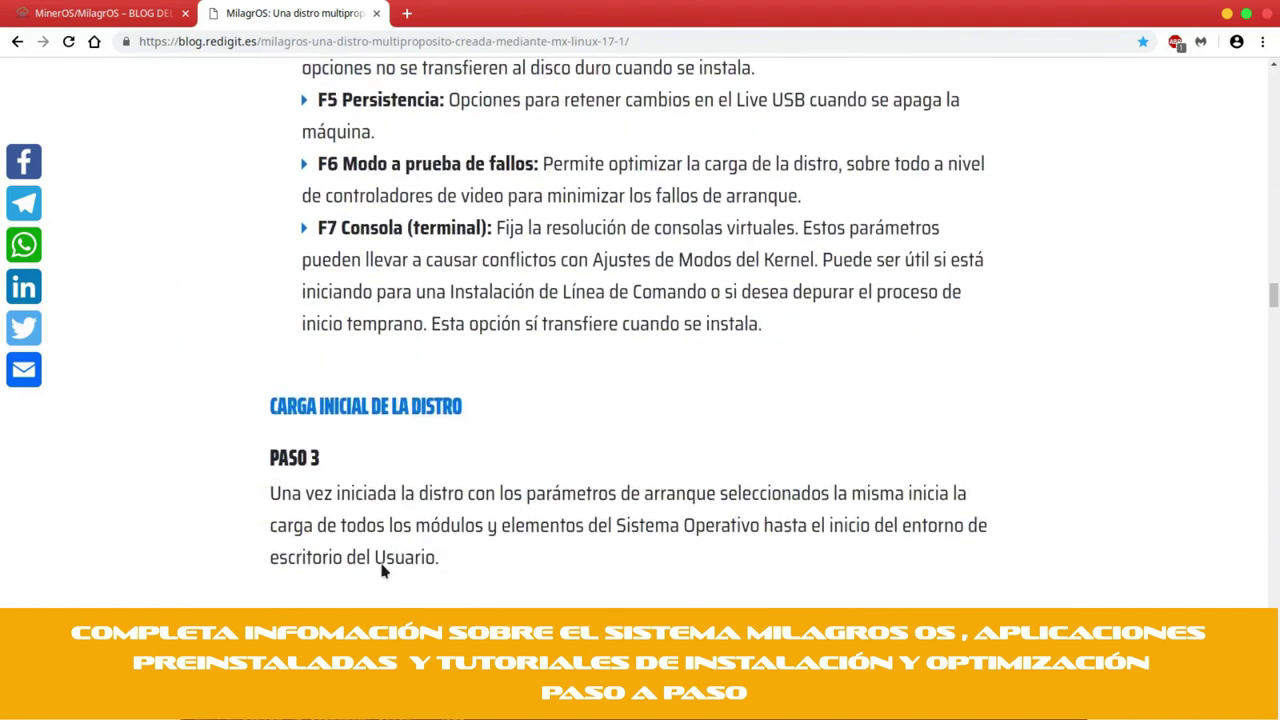
scroll(381, 570, "down", 3)
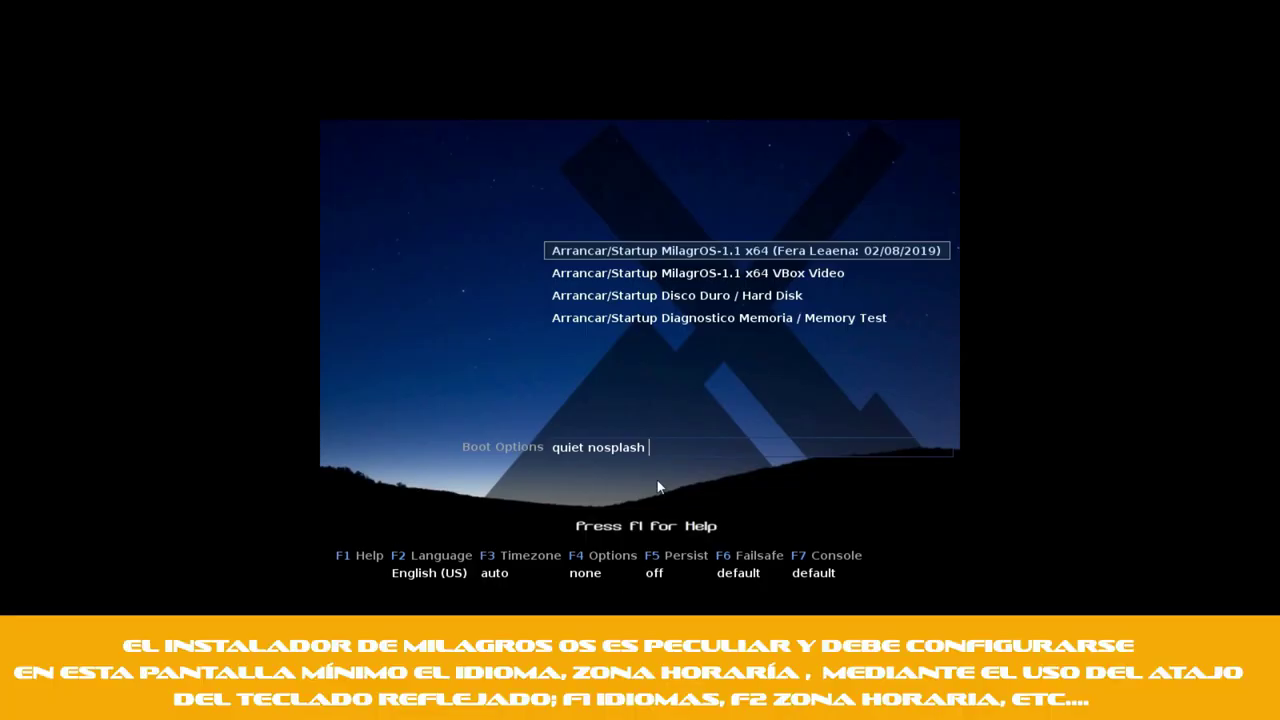
Set the boot menu language to Español and start the MilagrOS-1.1 x64 (Fera Leaena: 02/08/2019) entry.
key("F2")
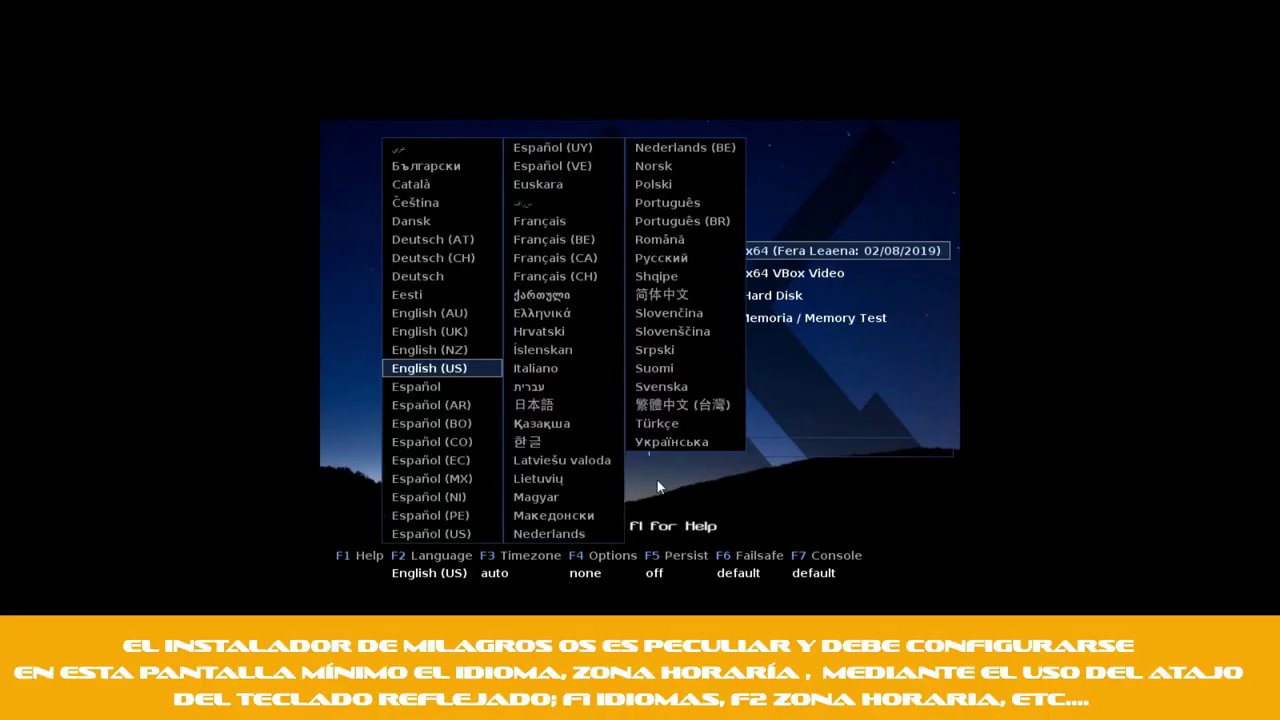
key("Down")
key("Return")
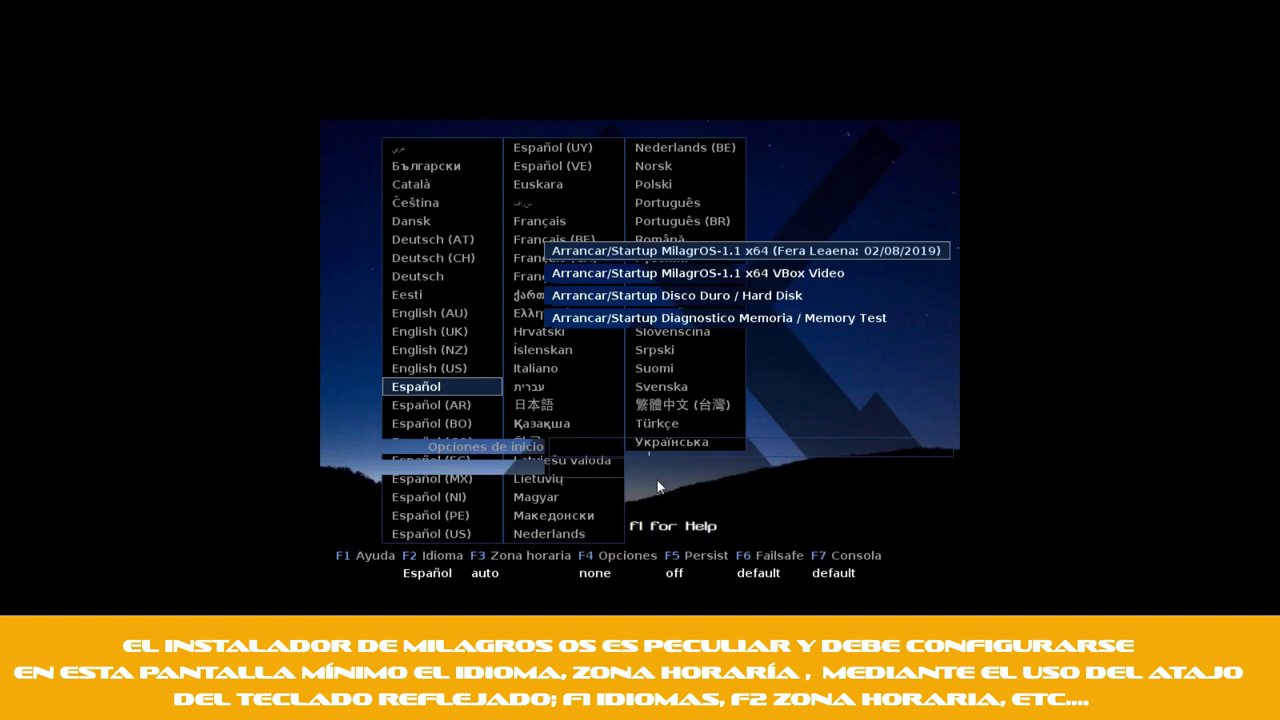
key("Return")
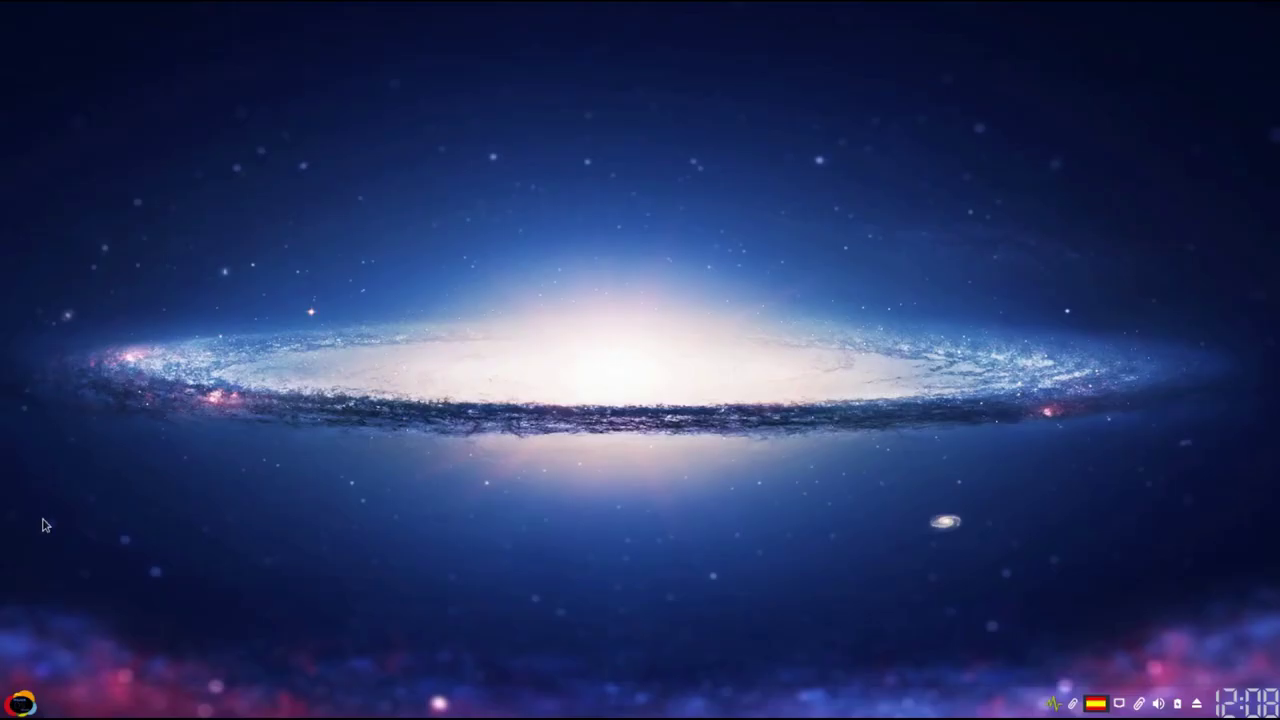
Search the applications for "insta" to launch the MilagrOS GNU/Linux installer, and continue past its terms of use and keyboard page.
left_click(21, 703)
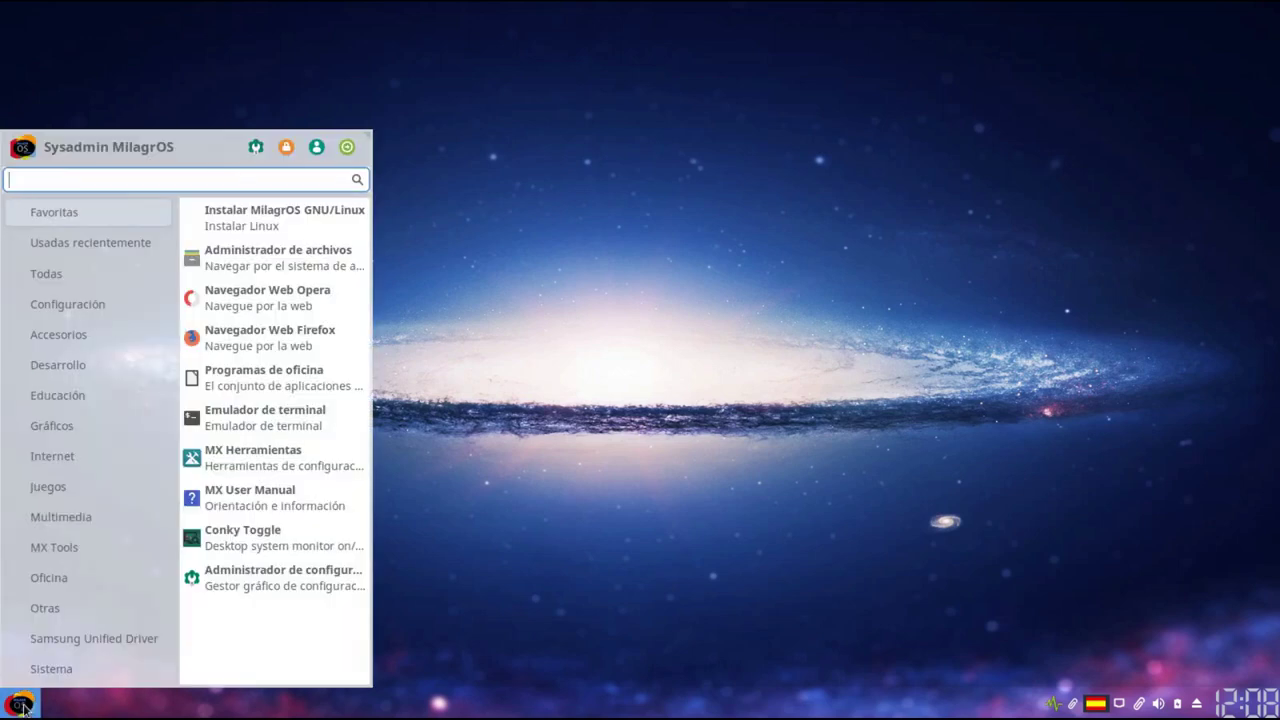
left_click(24, 438)
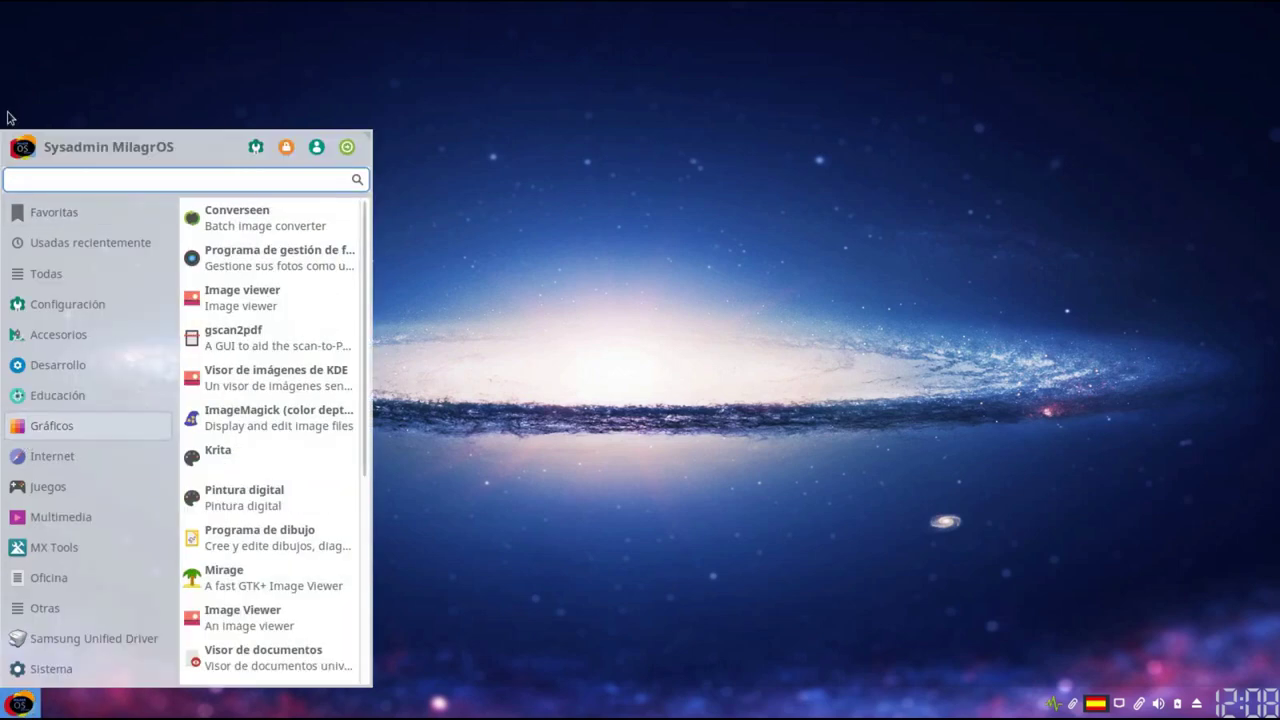
type("insta")
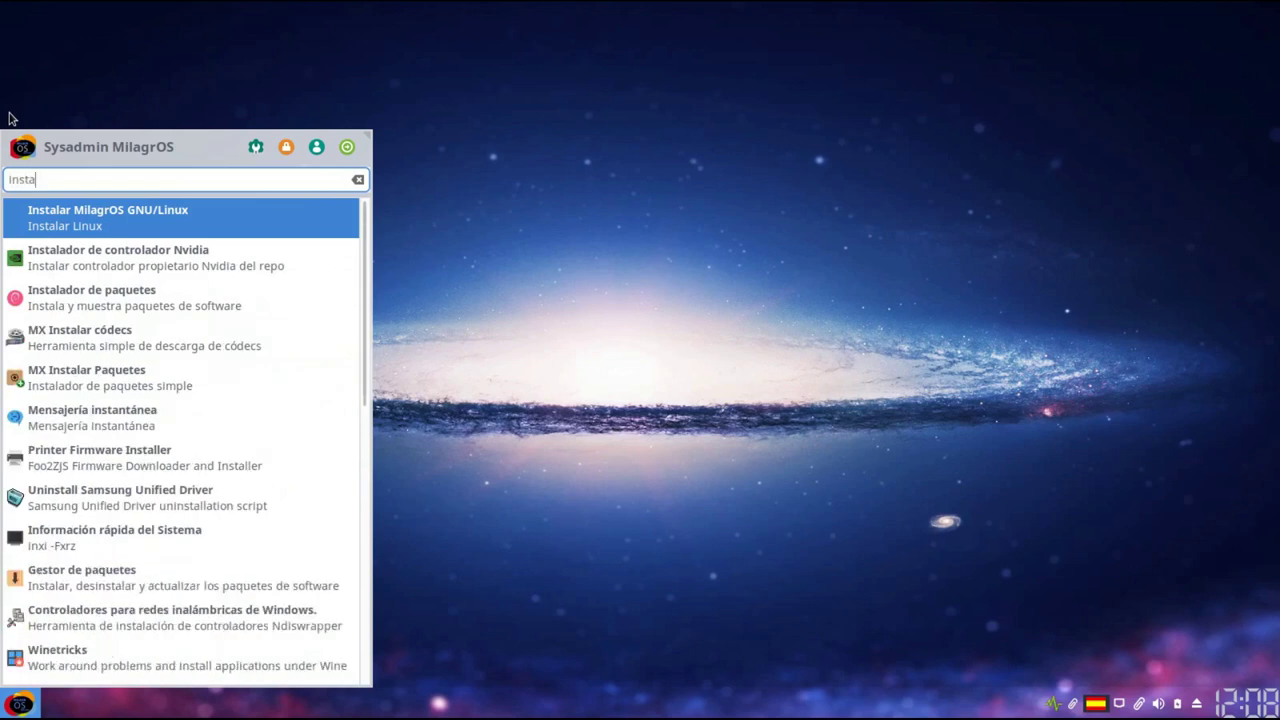
left_click(93, 213)
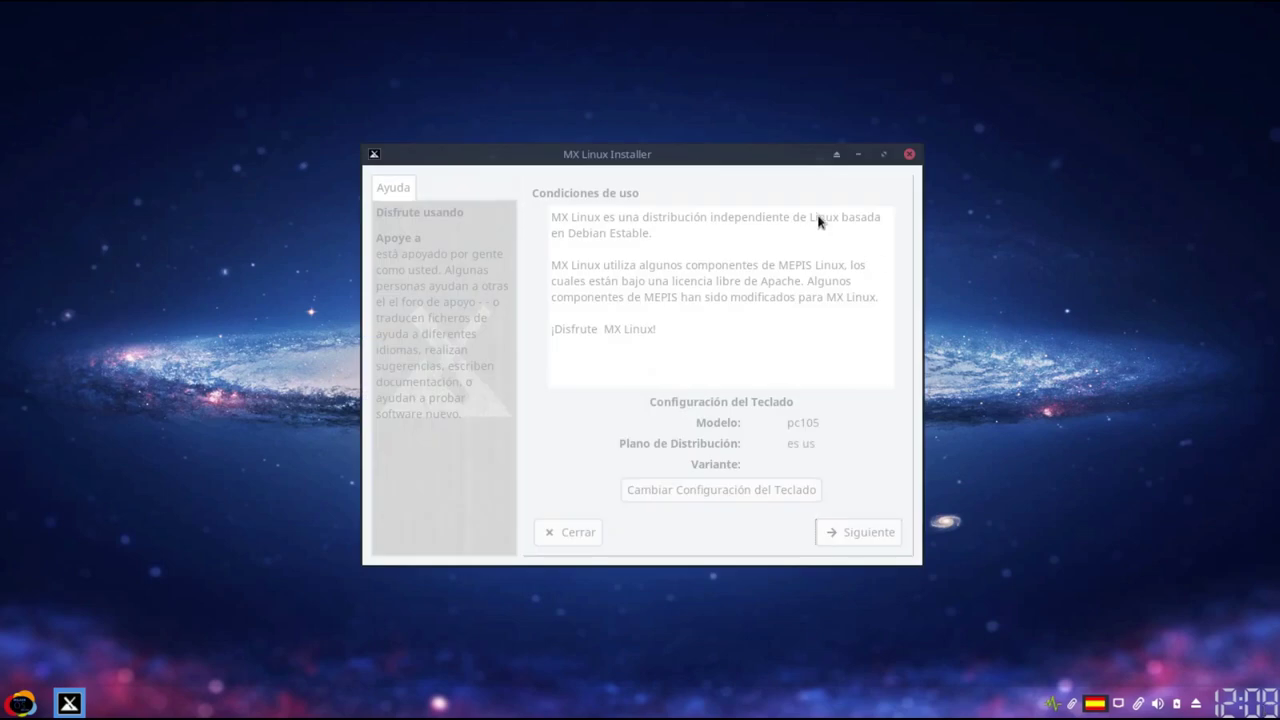
left_click_drag(691, 155, 719, 165)
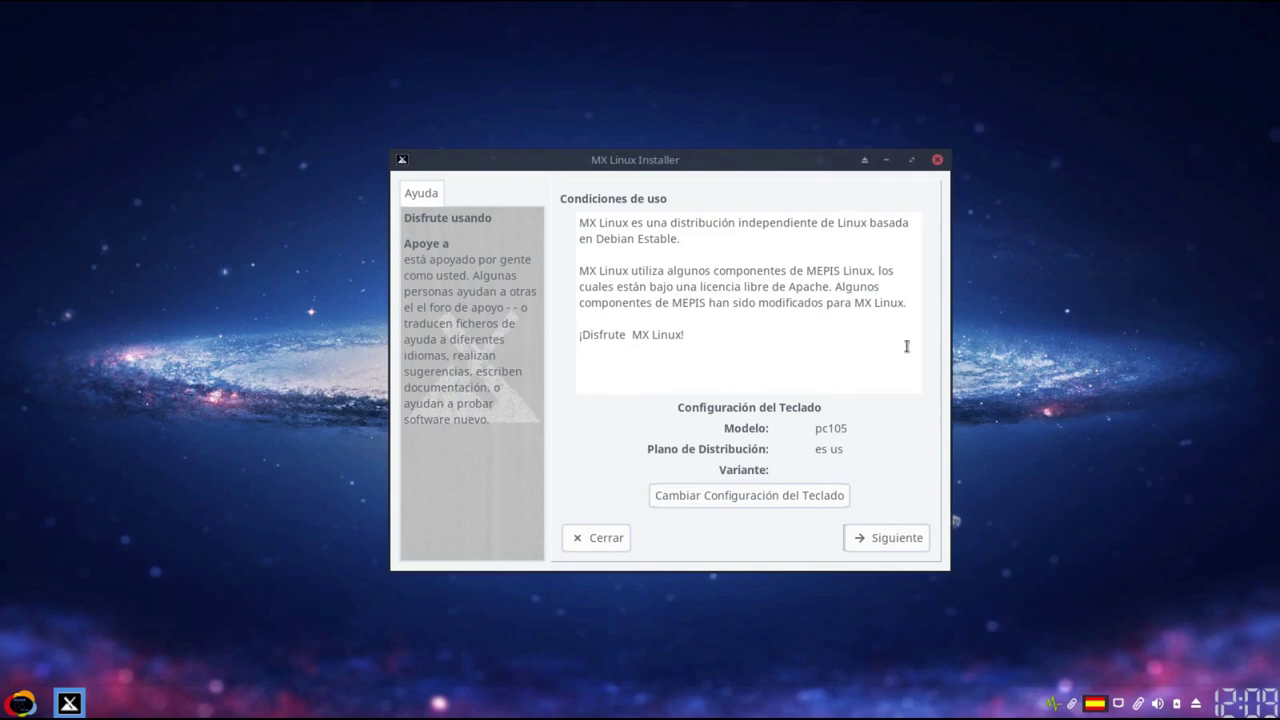
left_click(877, 545)
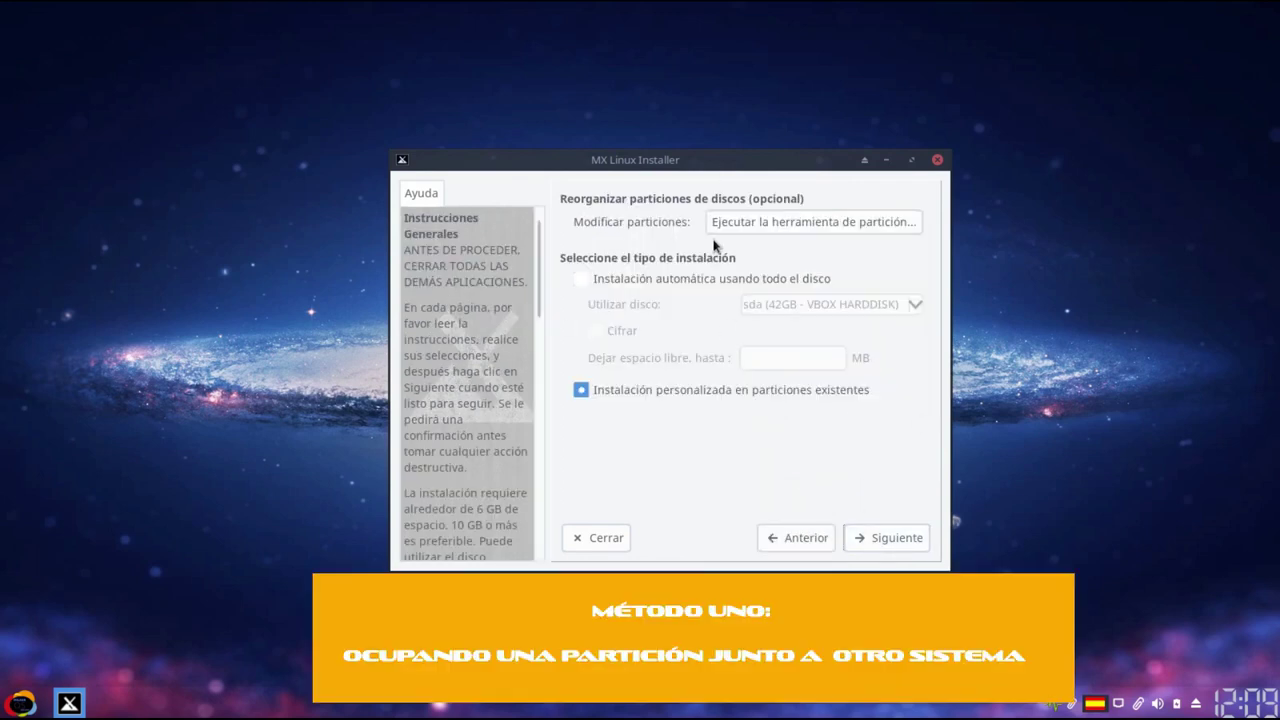
Launch the partition tool from the installer, shrink /dev/sda2 to 19297 MiB with free space following it, and apply the pending operation.
left_click(797, 222)
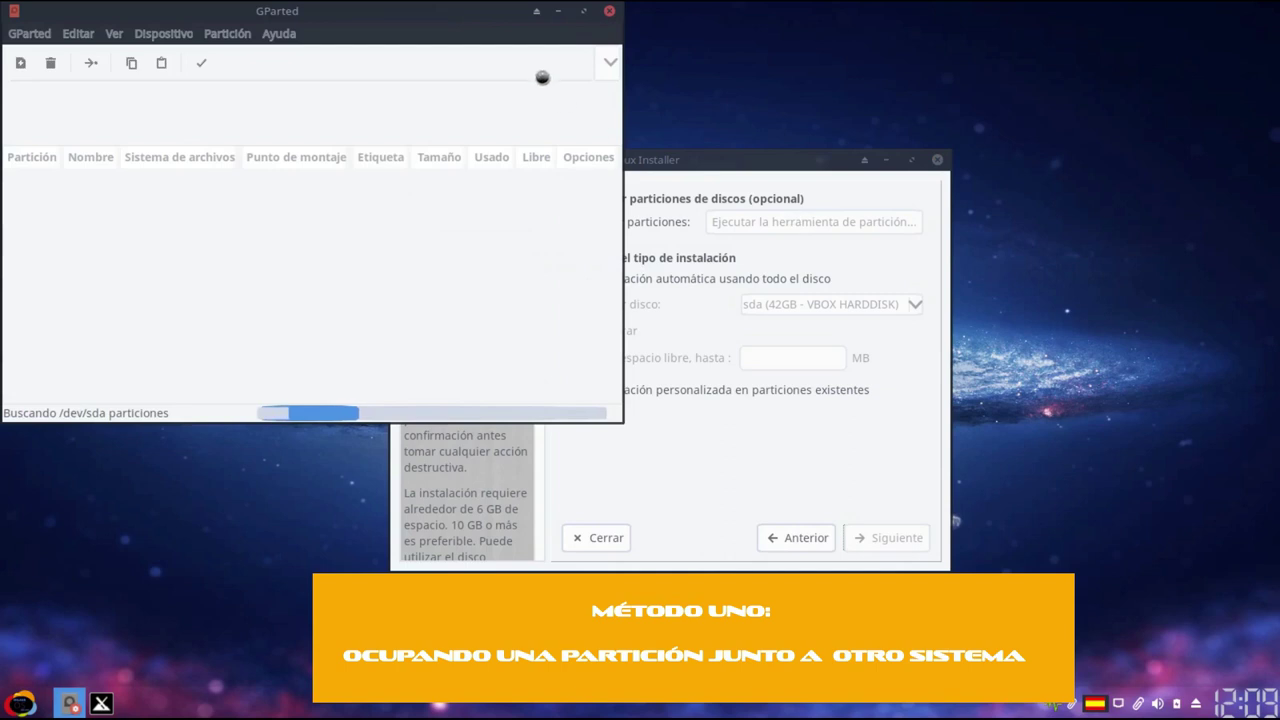
left_click_drag(393, 11, 757, 155)
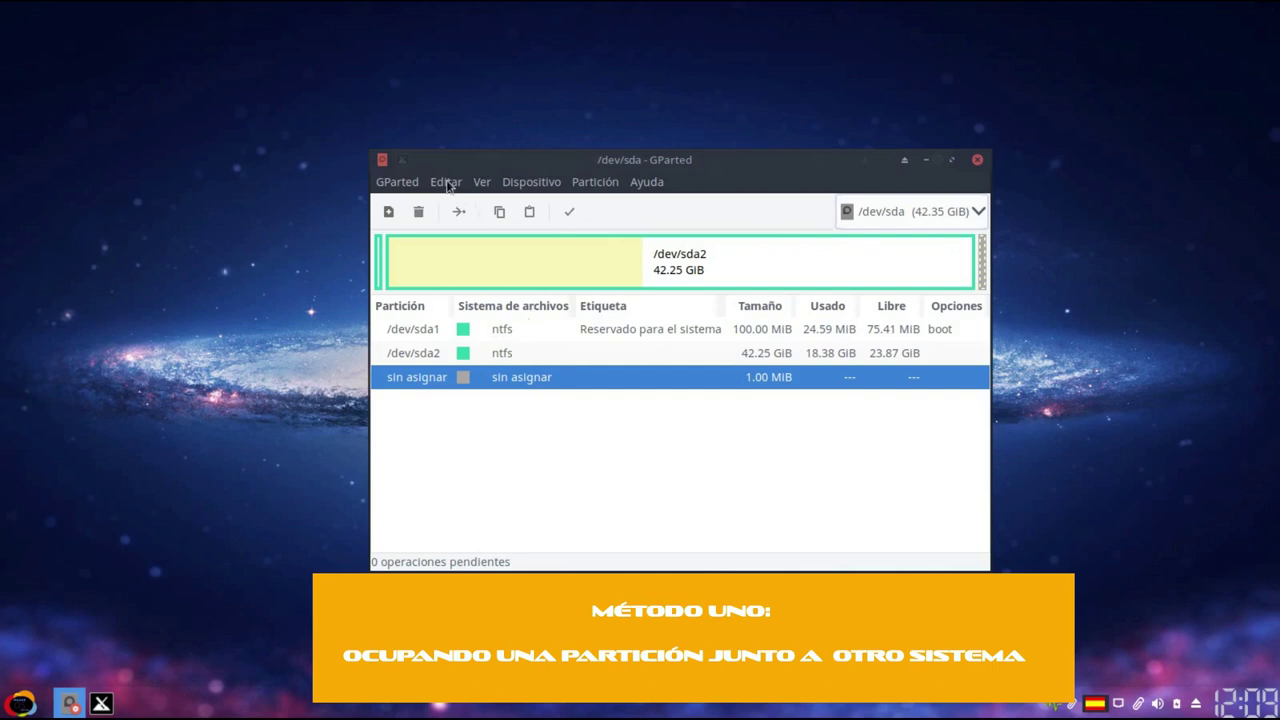
left_click(618, 271)
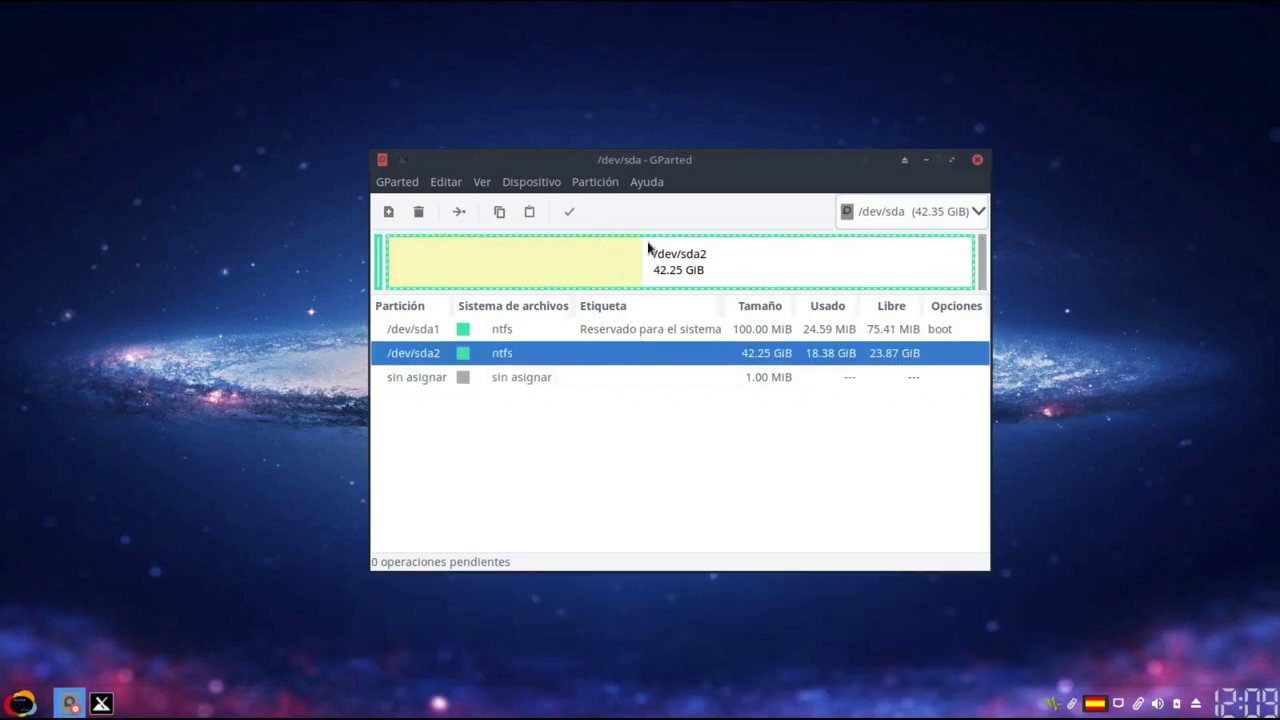
right_click(648, 245)
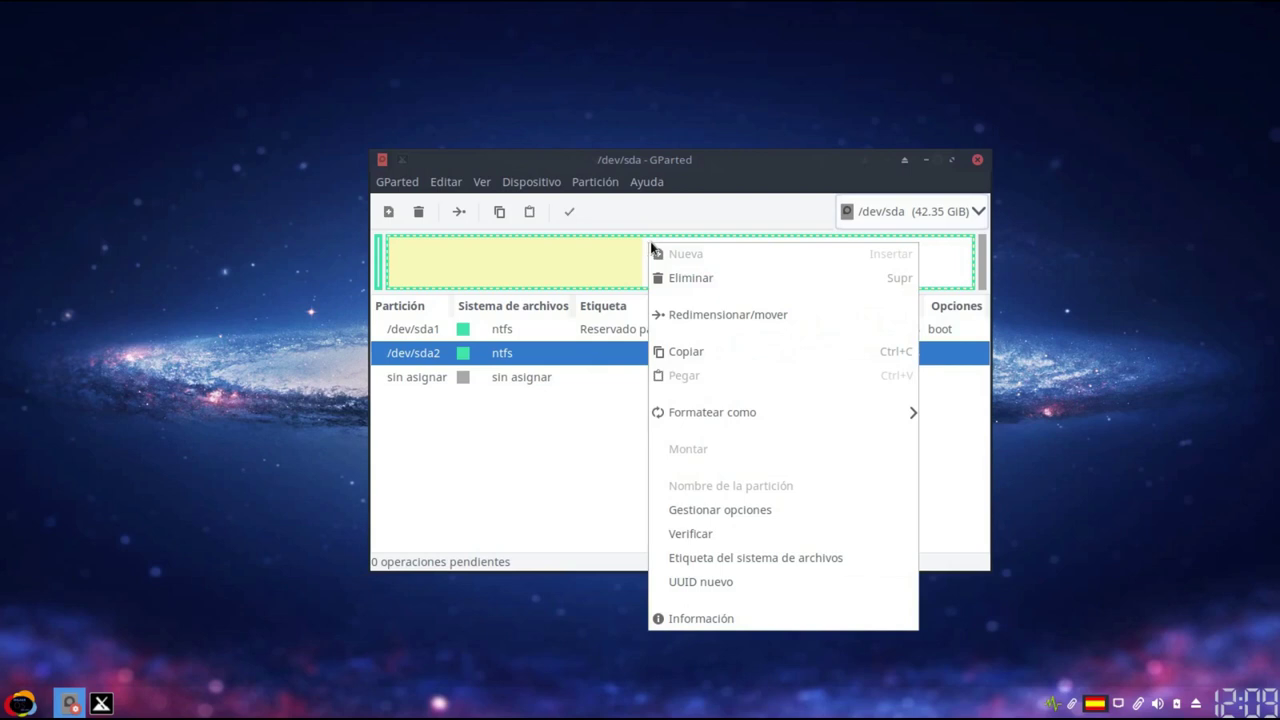
right_click(585, 275)
right_click(585, 275)
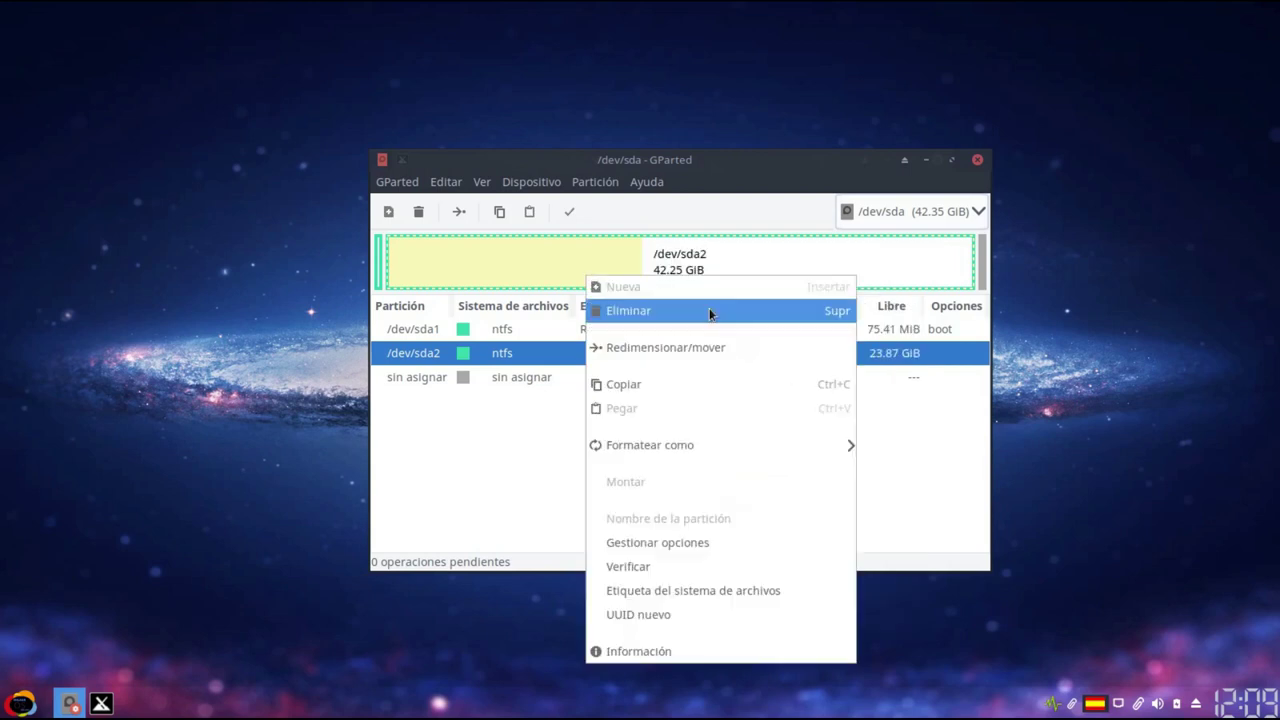
left_click(737, 346)
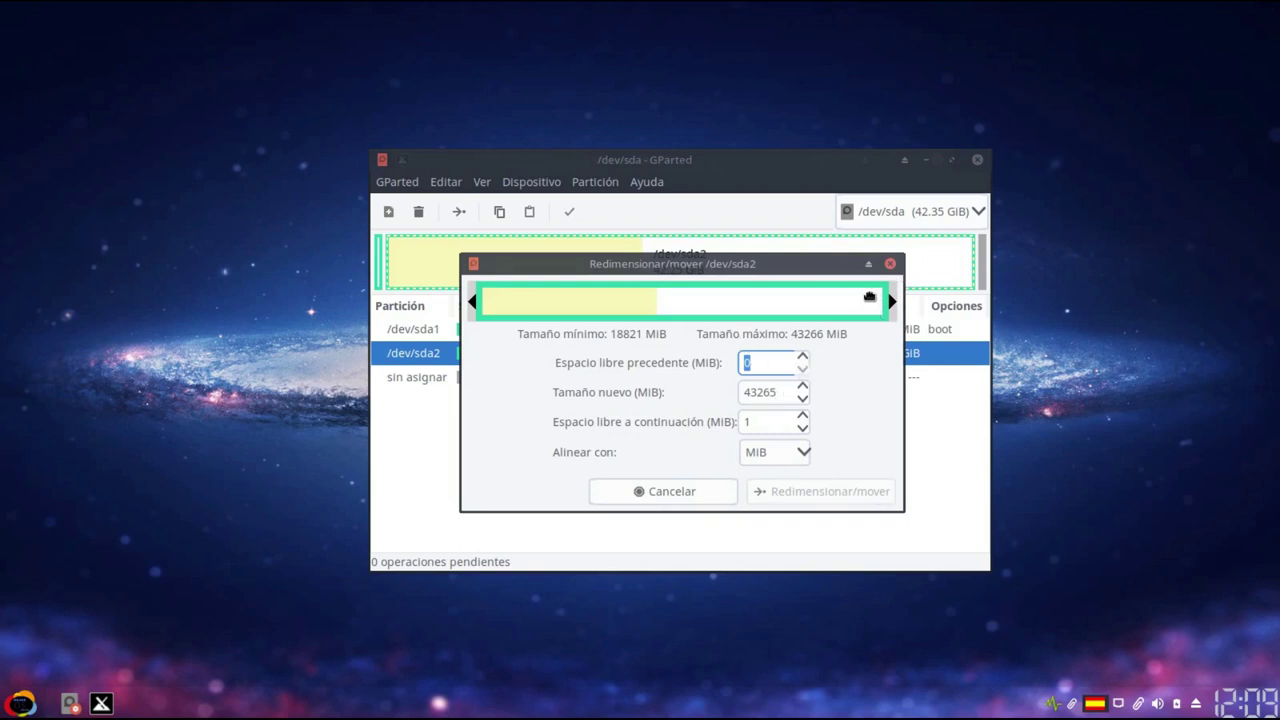
left_click_drag(890, 301, 668, 299)
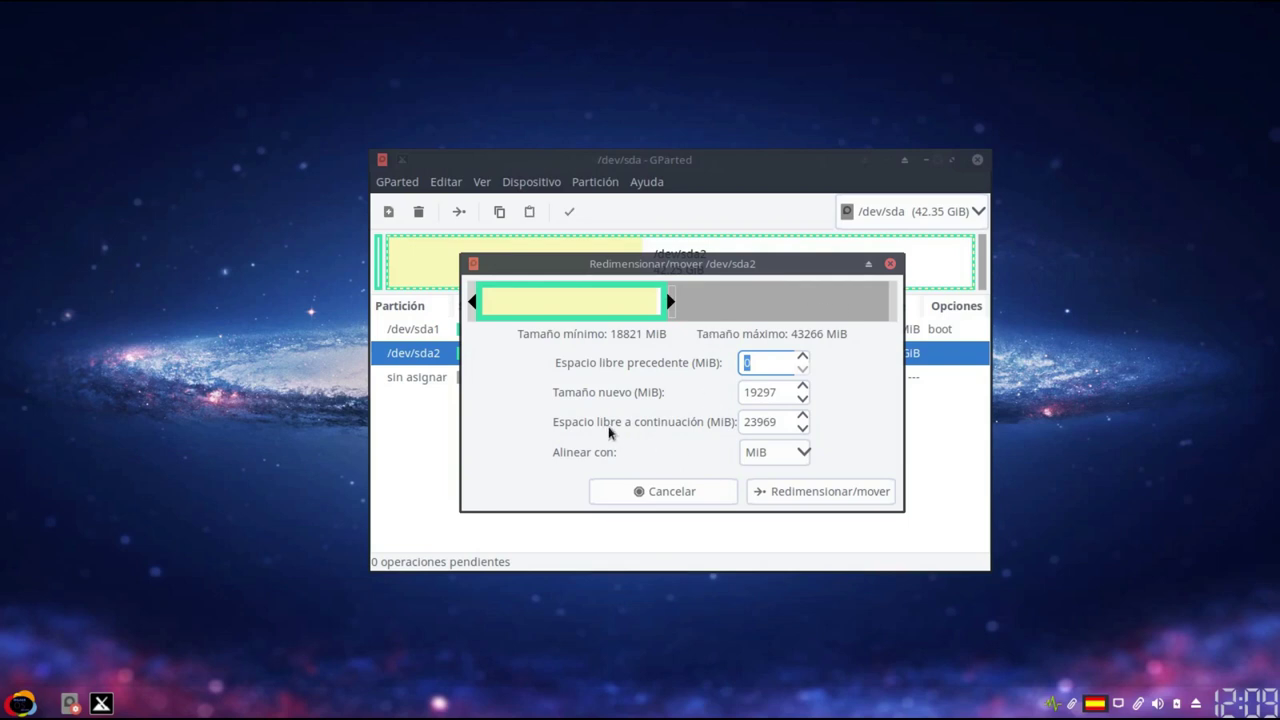
left_click(815, 491)
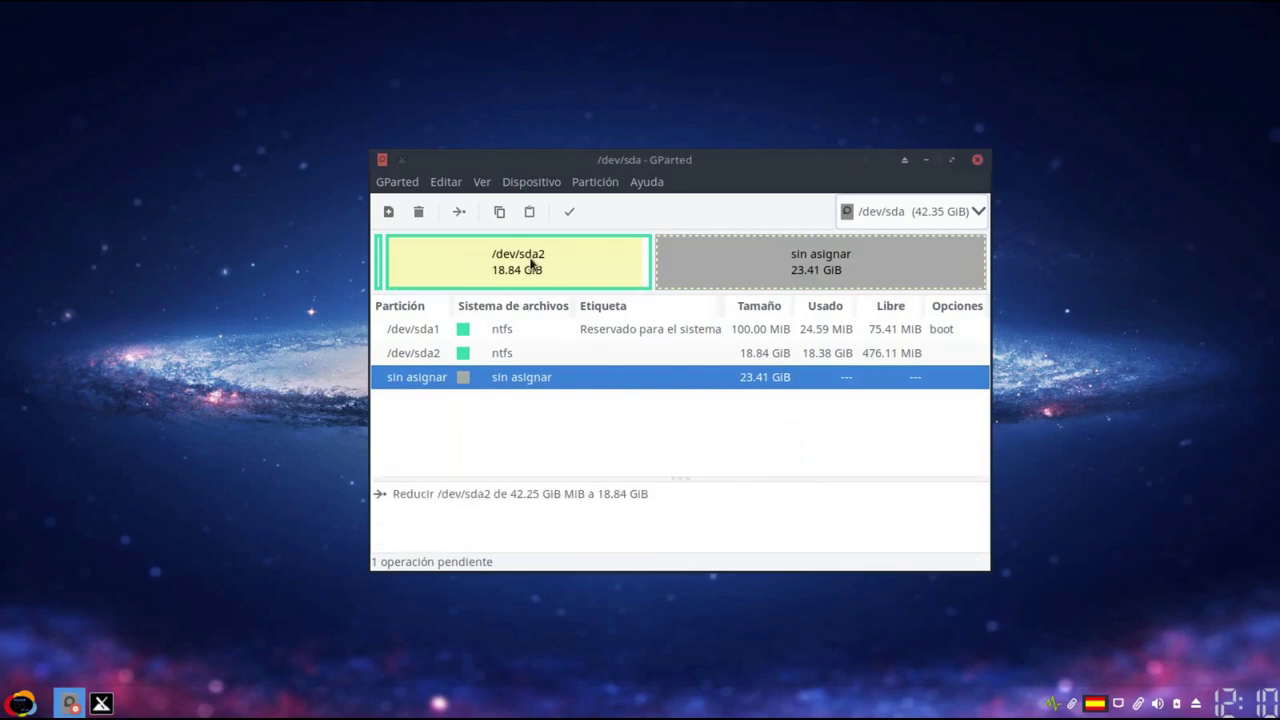
left_click(566, 212)
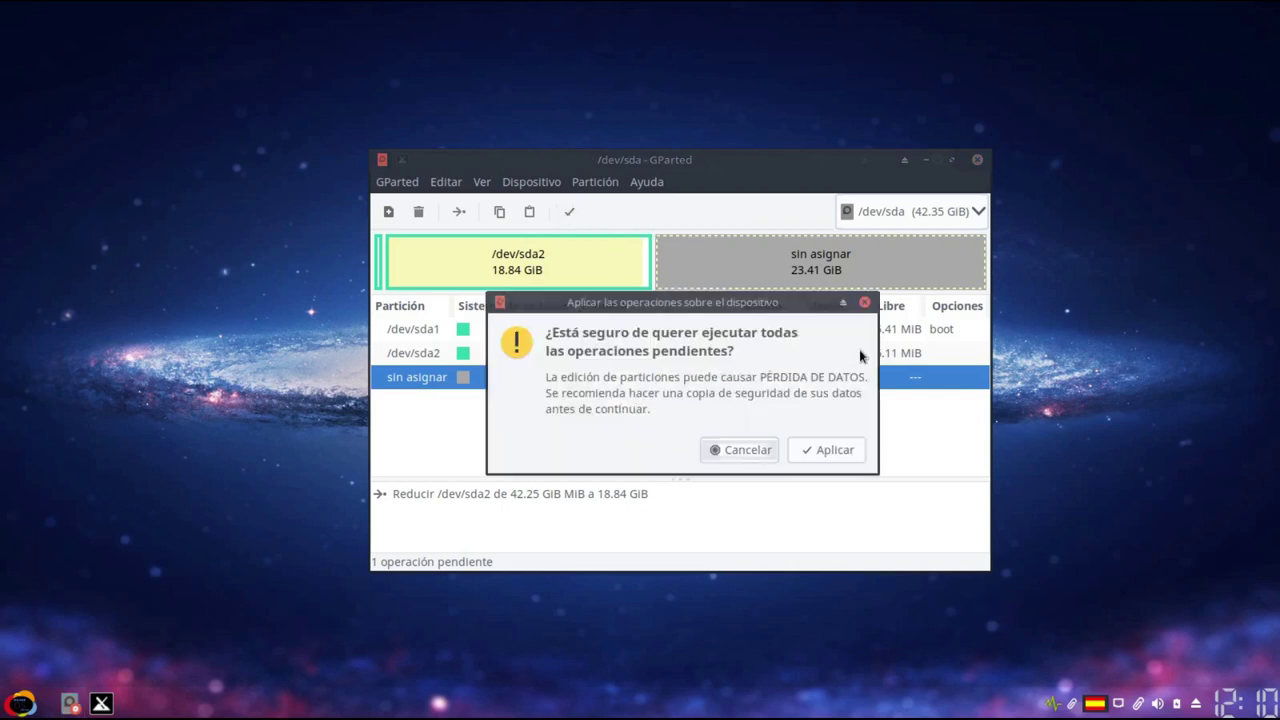
left_click(838, 450)
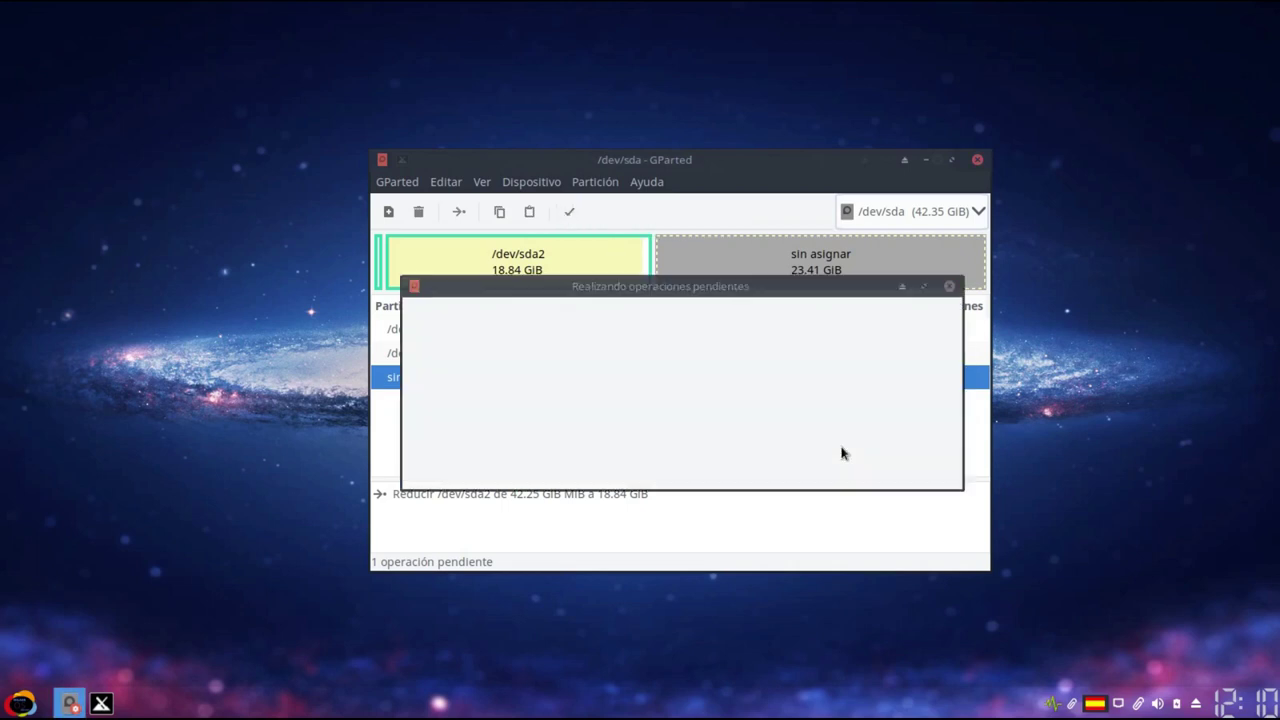
Examine the details of the running resize, covering the calibration of /dev/sda2 and the ntfsresize file system check output.
left_click_drag(545, 288, 557, 69)
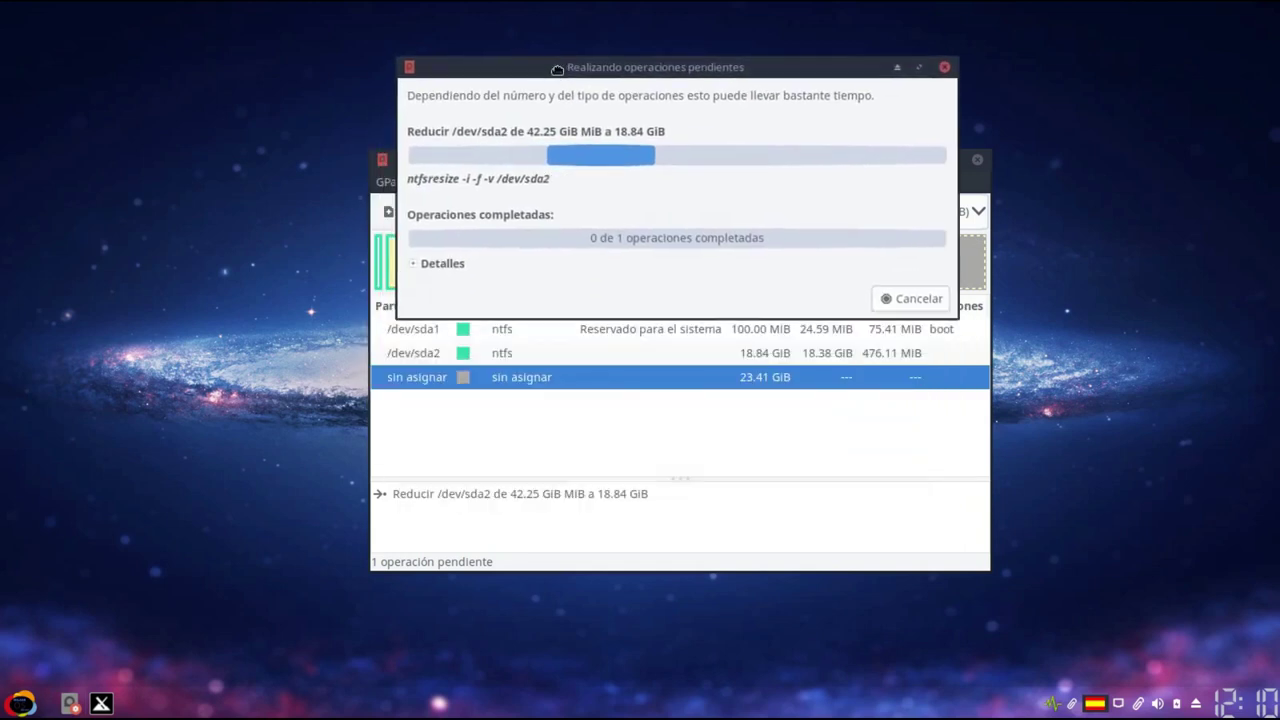
left_click(413, 266)
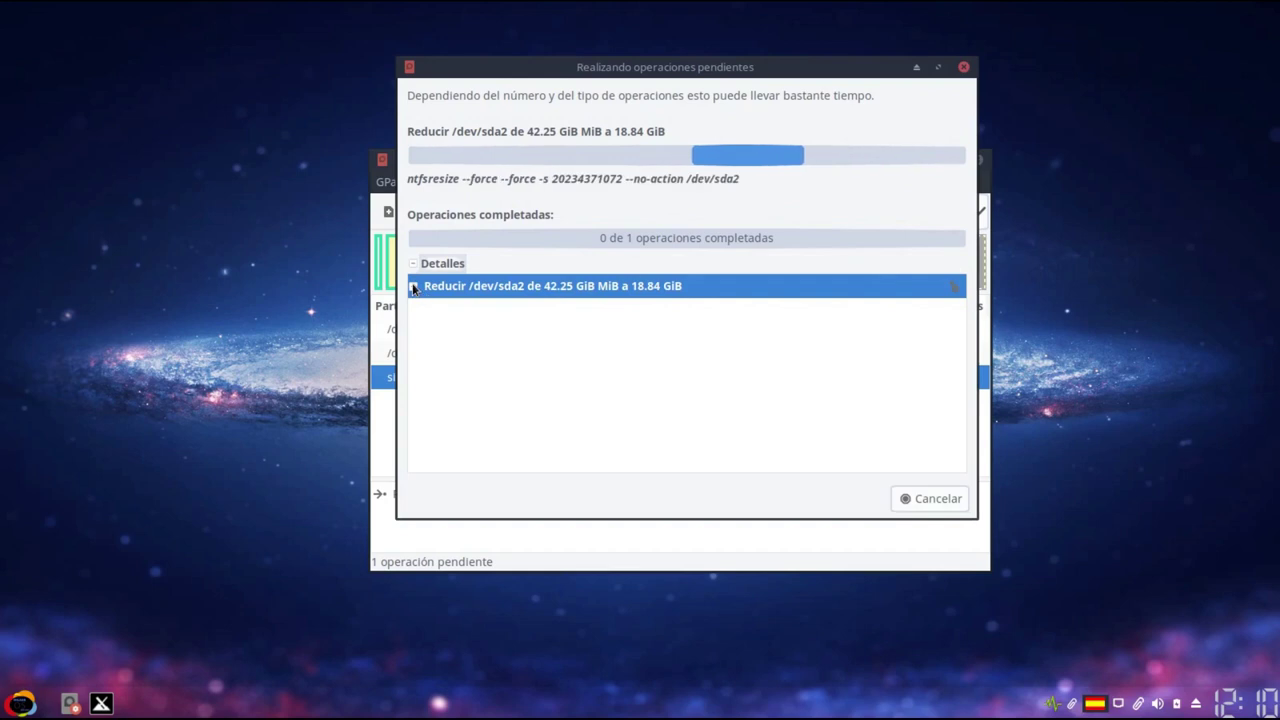
left_click(413, 286)
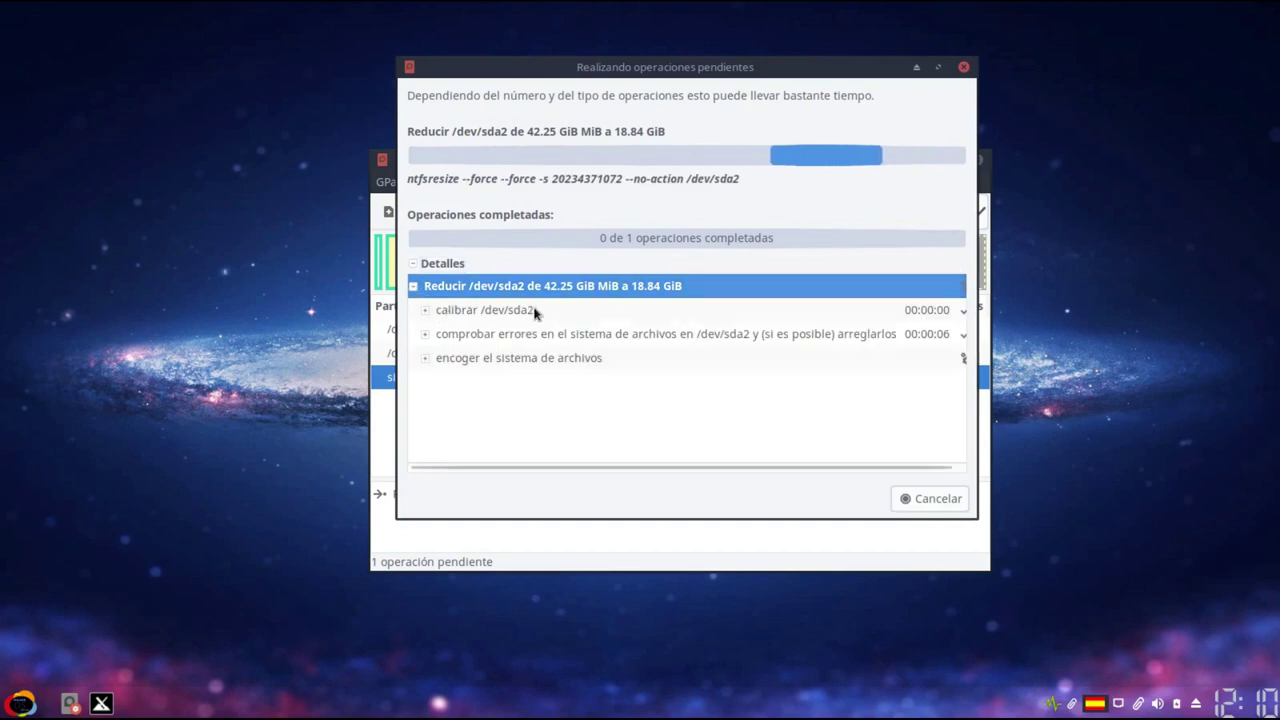
left_click(424, 311)
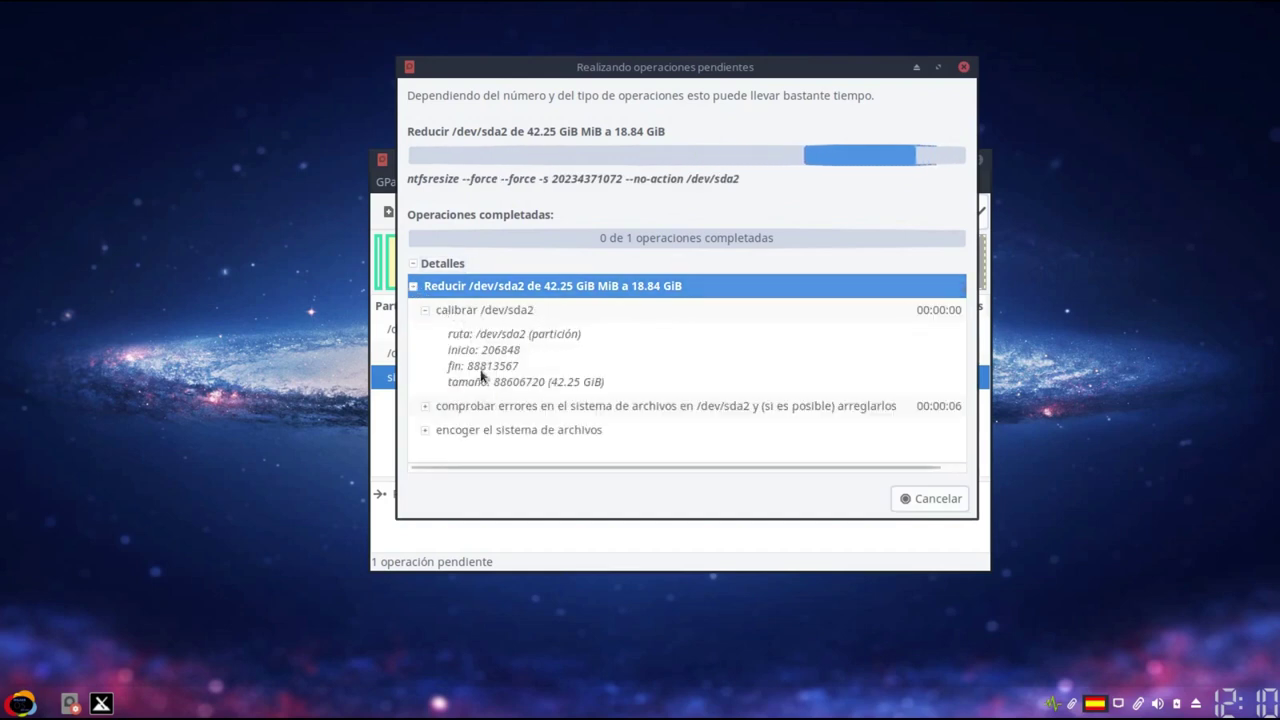
left_click(424, 311)
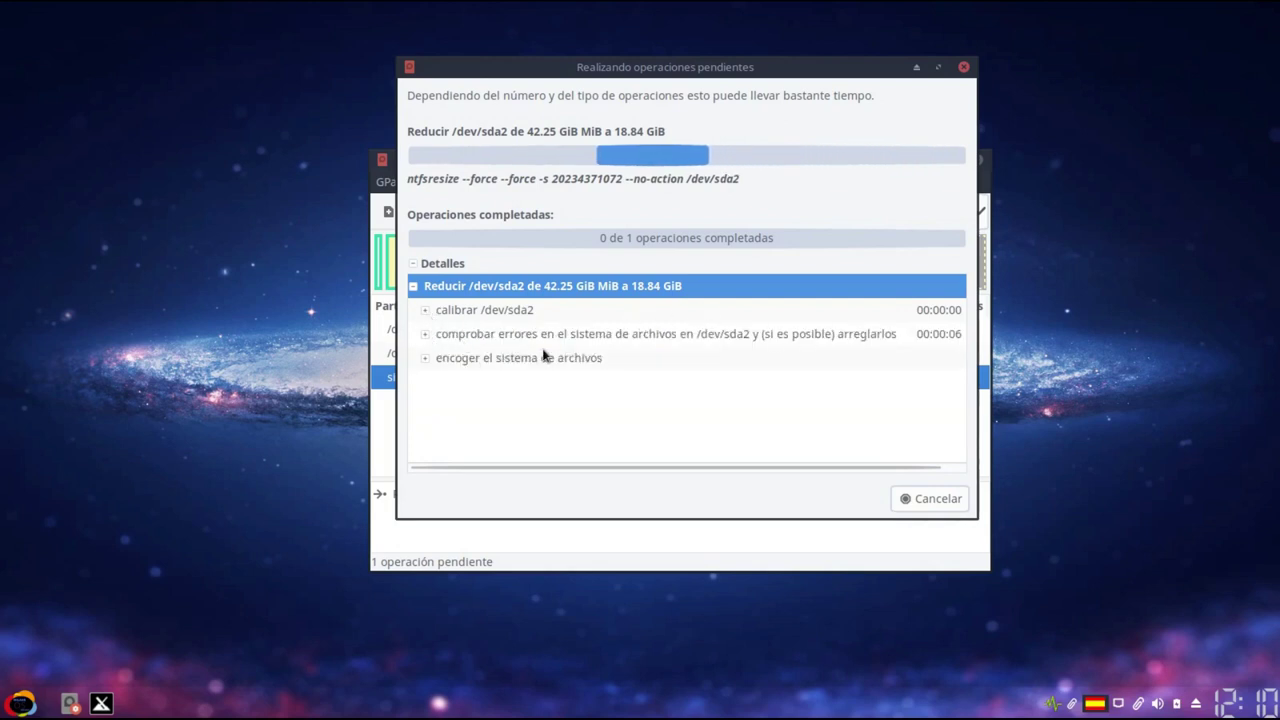
left_click(425, 335)
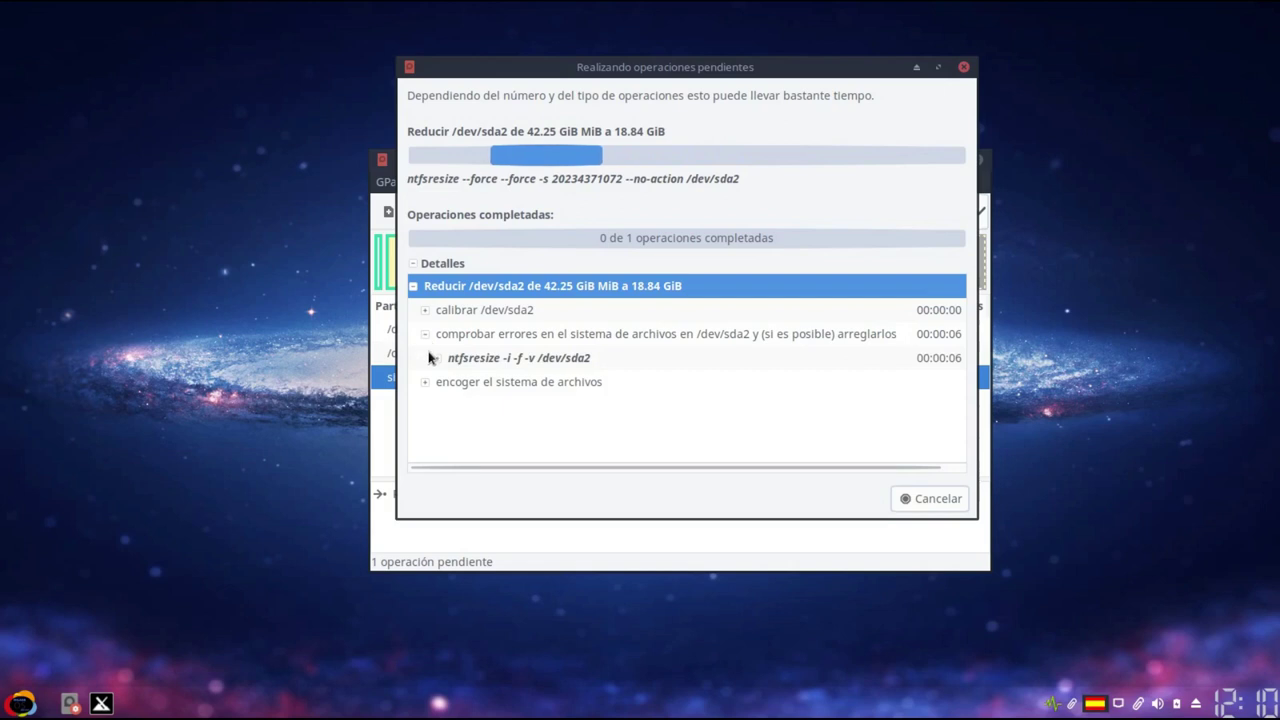
left_click(437, 358)
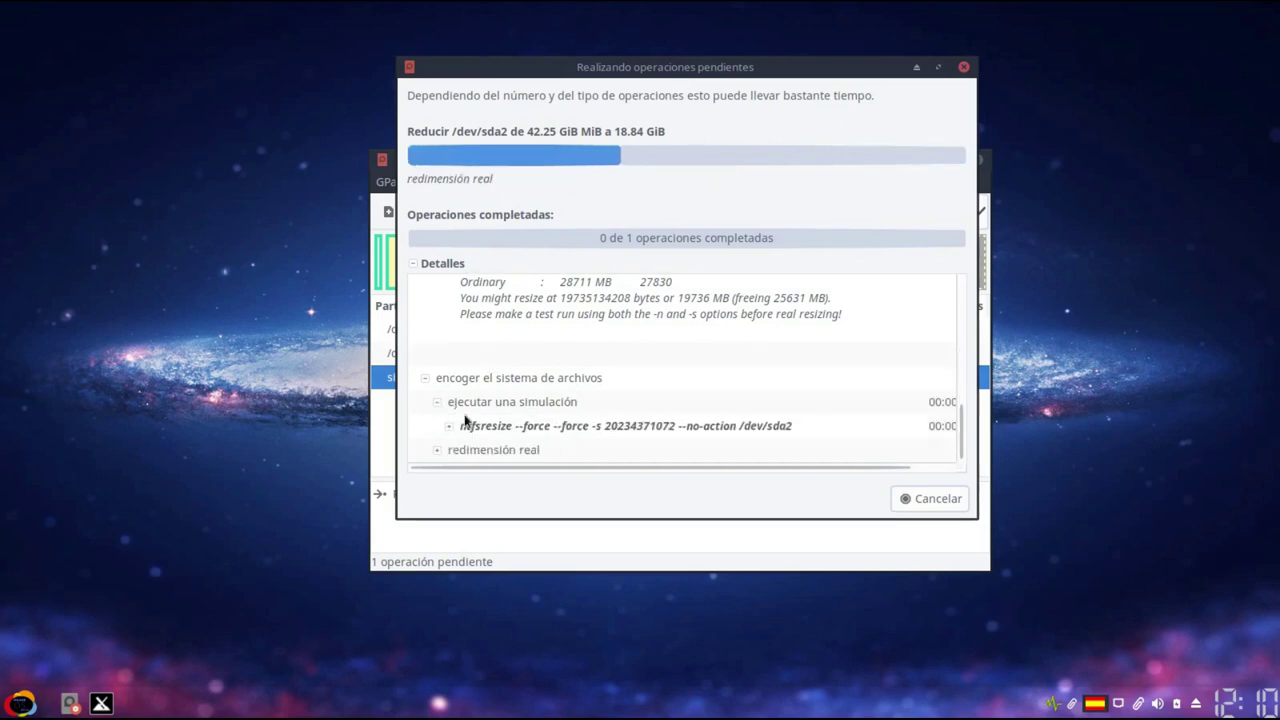
Examine the simulation and real resize output for shrinking the file system, and close the operations dialog once the resize completes.
left_click(449, 425)
scroll(534, 330, "down", 4)
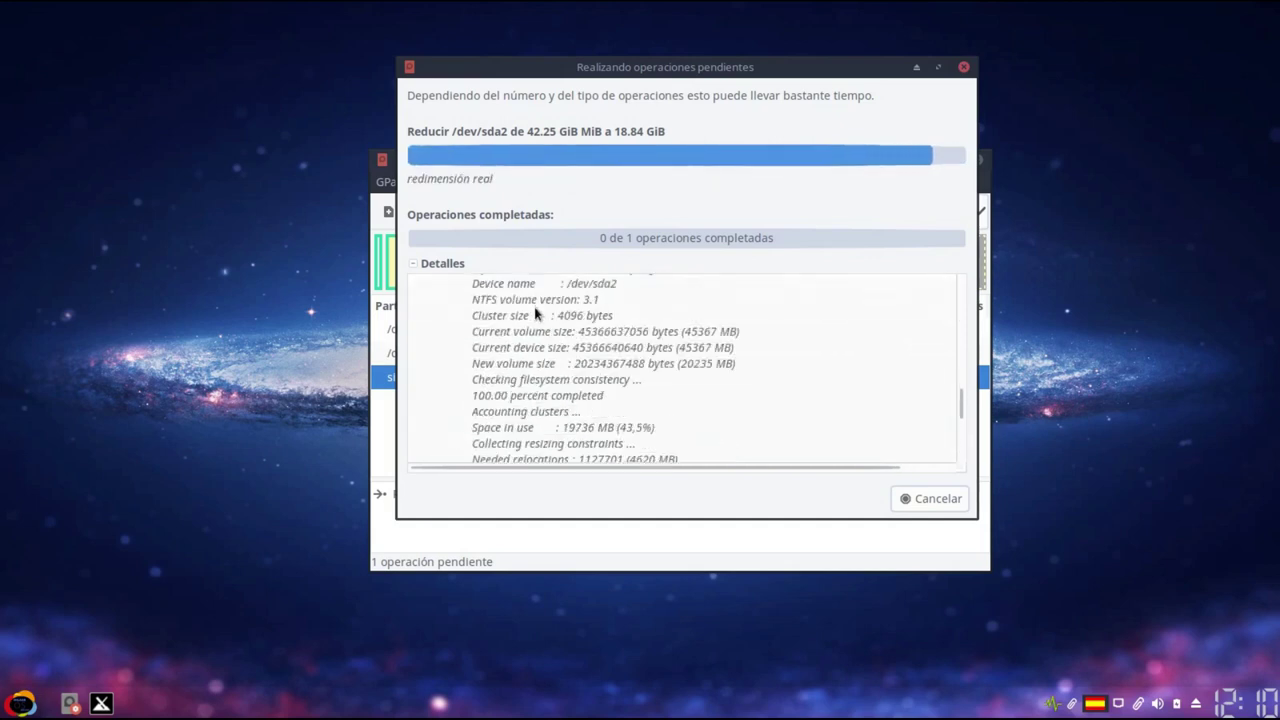
scroll(519, 335, "up", 1)
scroll(519, 335, "up", 1)
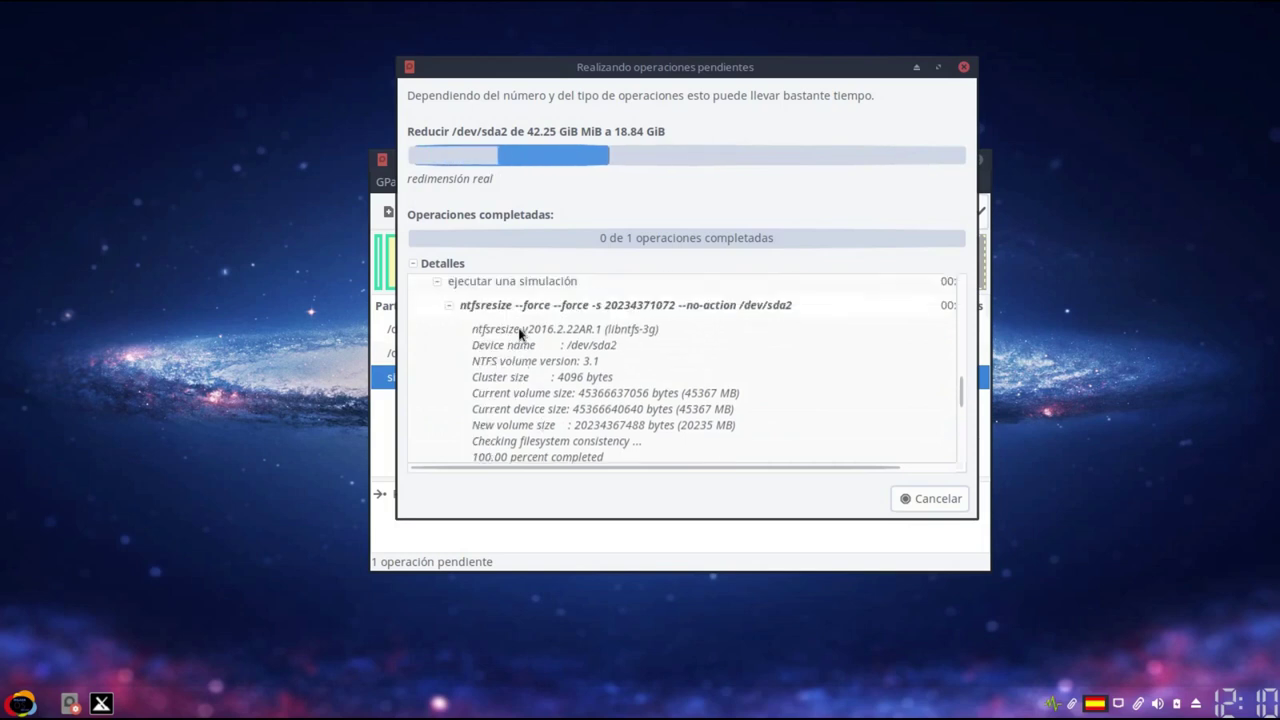
scroll(551, 357, "down", 2)
scroll(555, 355, "down", 2)
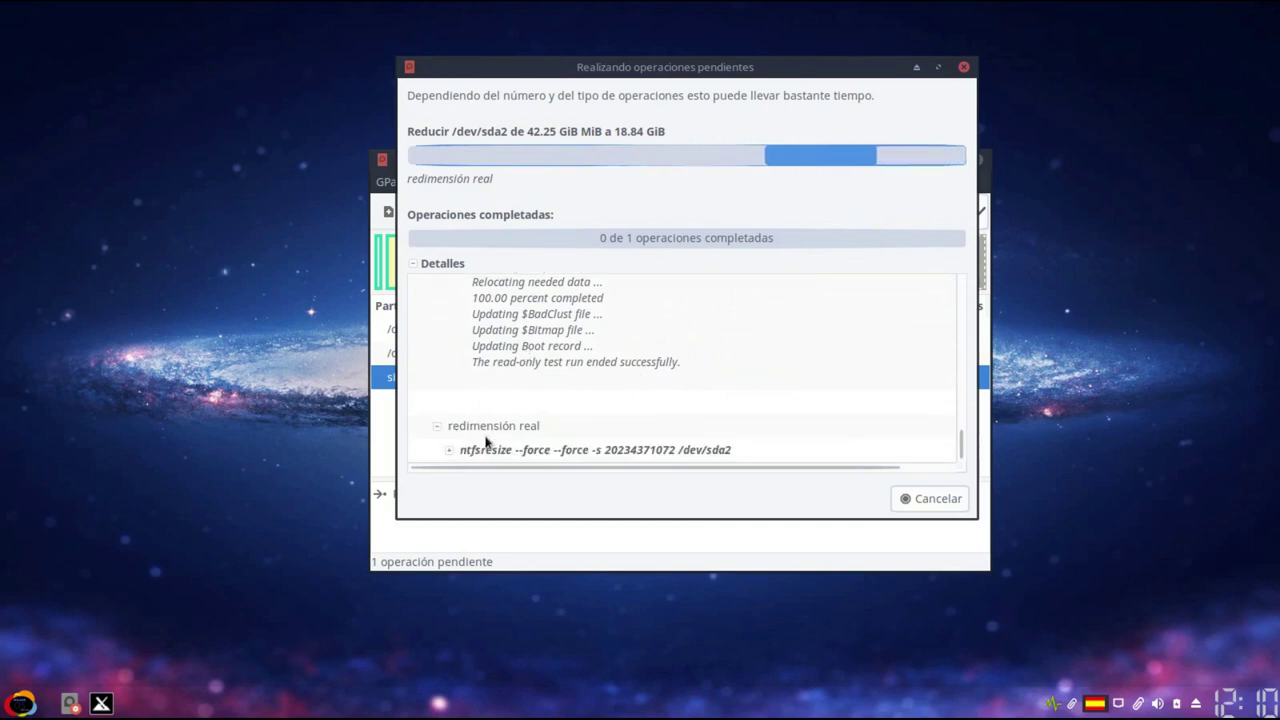
left_click(449, 450)
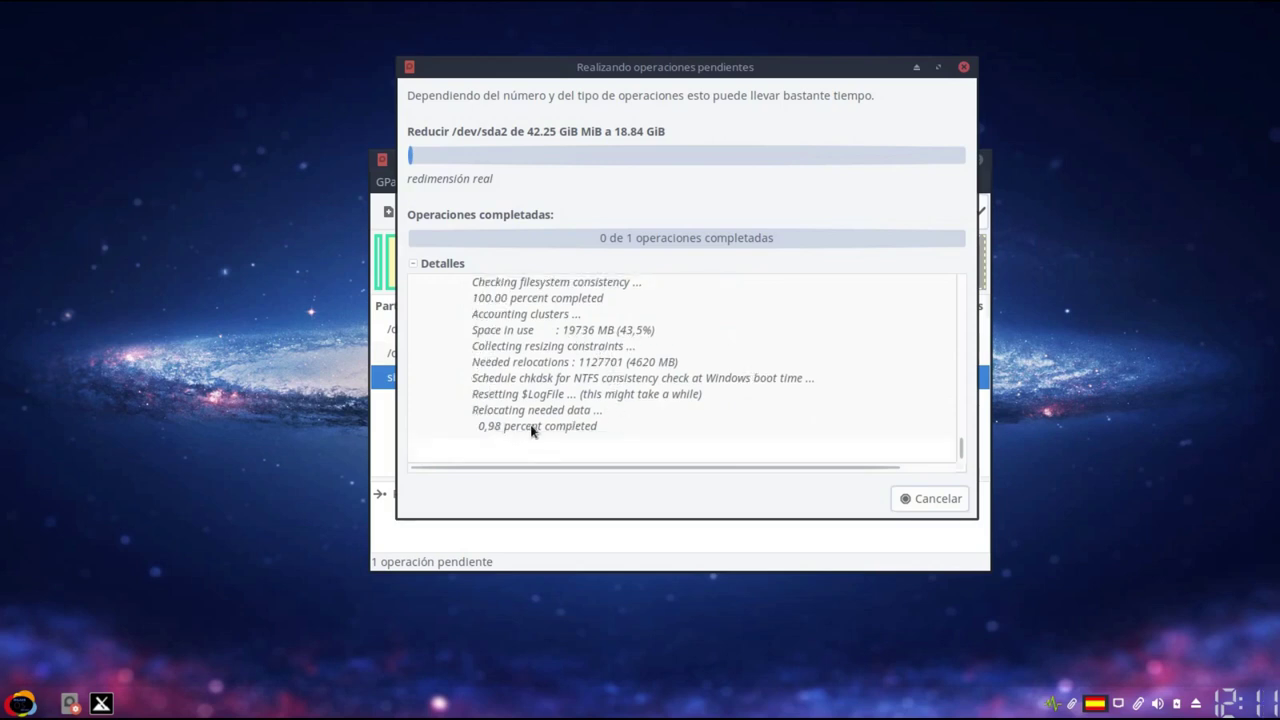
left_click(413, 265)
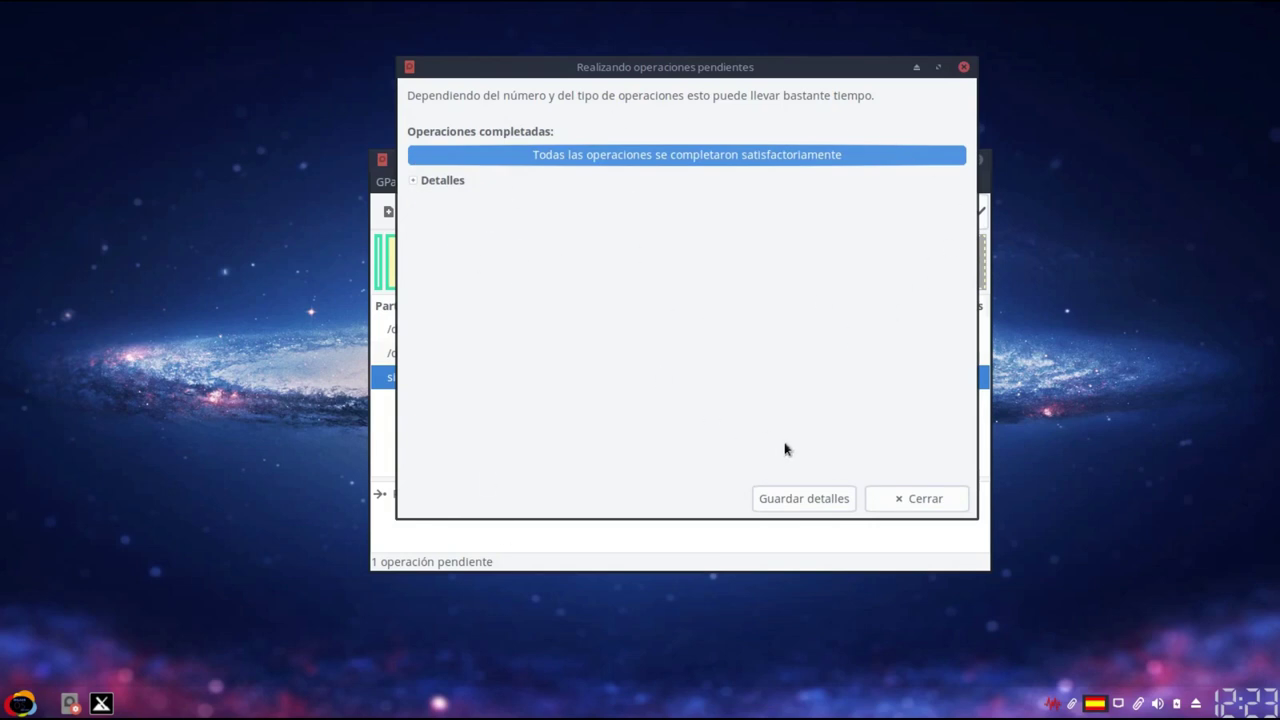
left_click(925, 500)
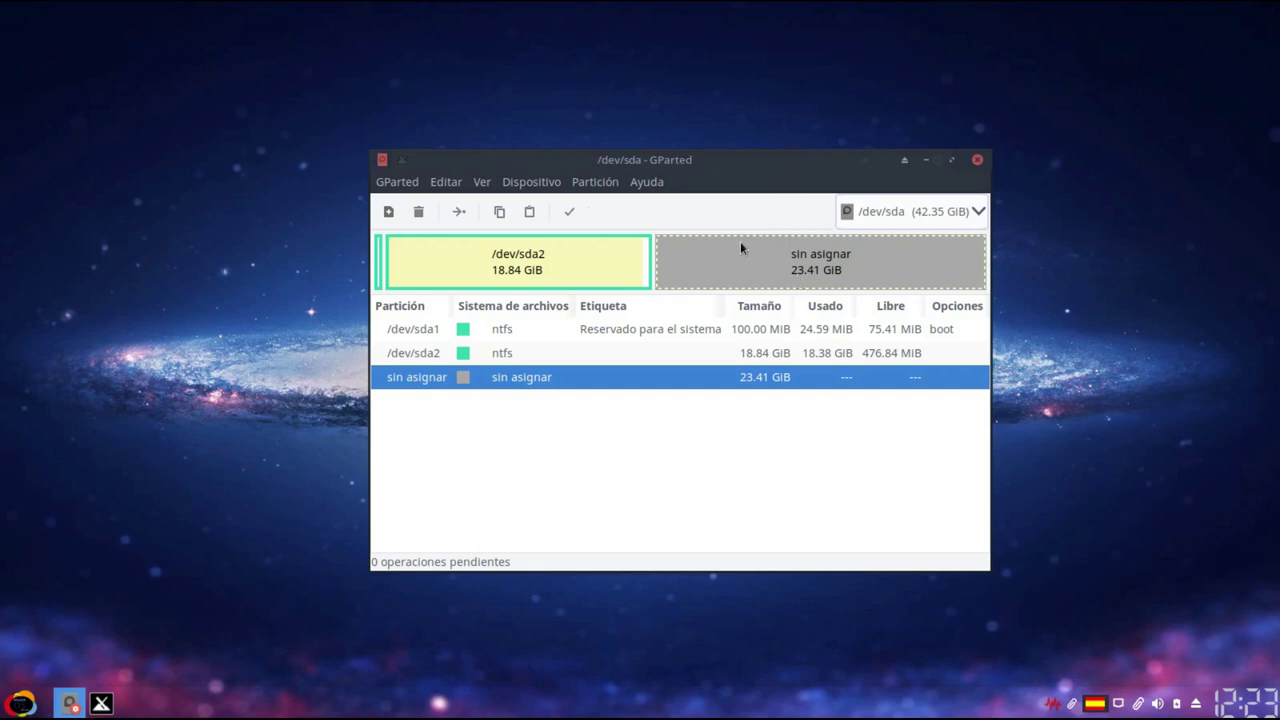
Create a 23969 MiB primary ext4 partition in the unallocated space, apply the operation and close its progress dialog.
left_click(668, 384)
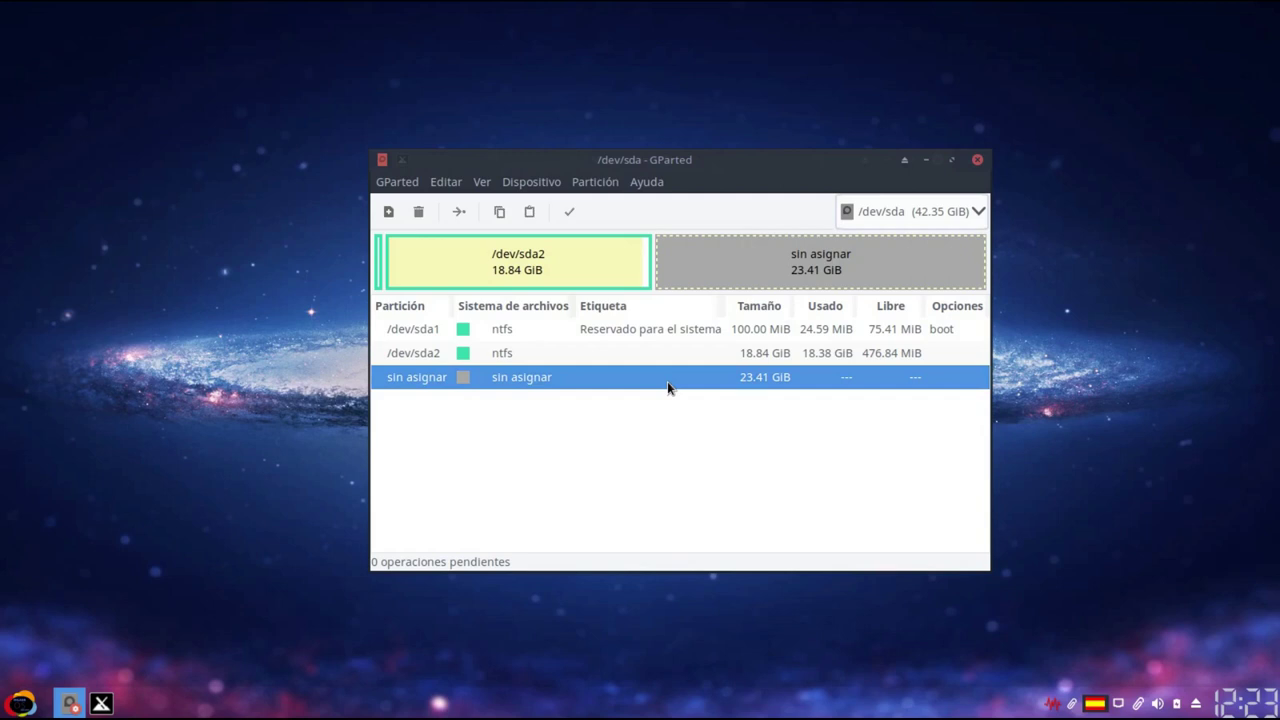
right_click(667, 381)
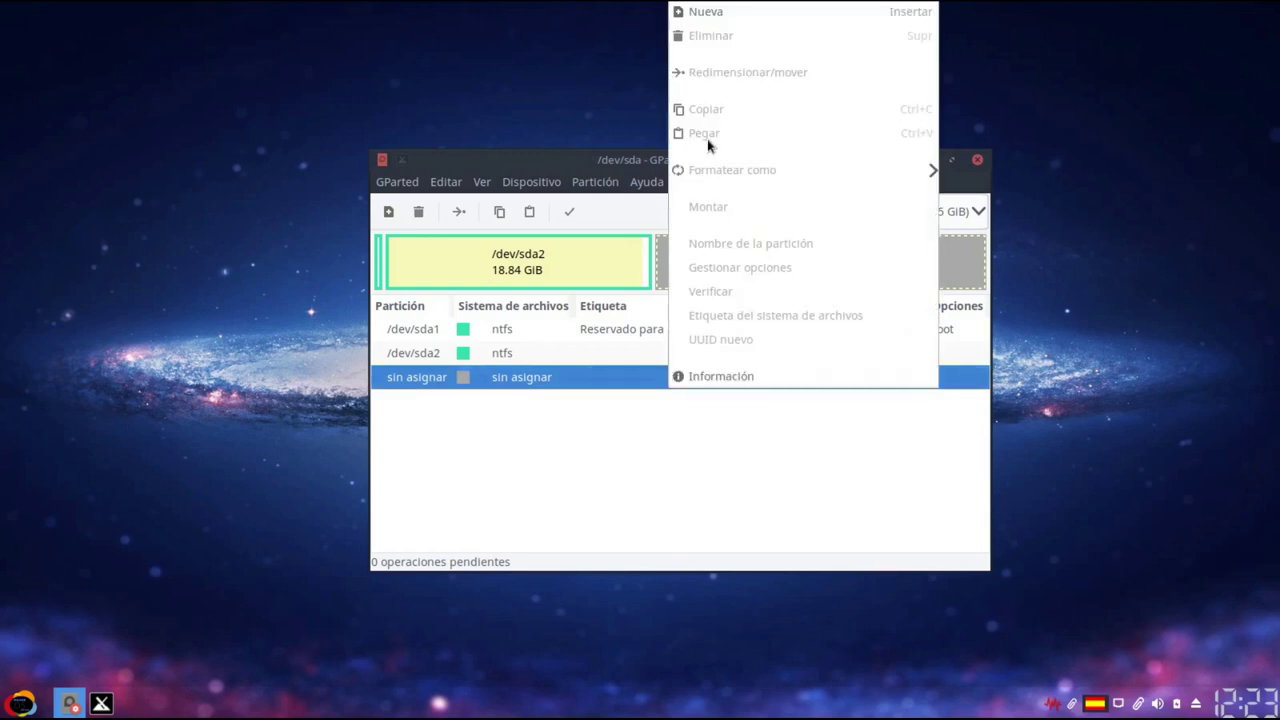
key("Return")
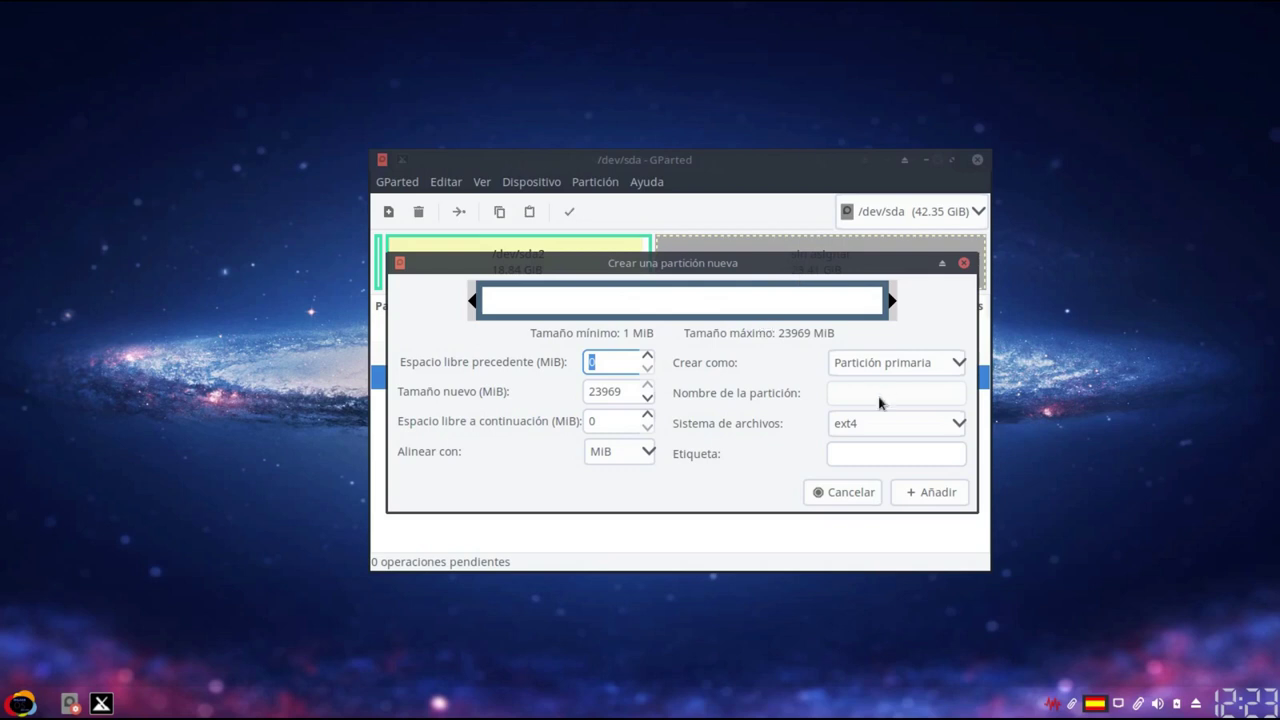
left_click(960, 369)
left_click(960, 370)
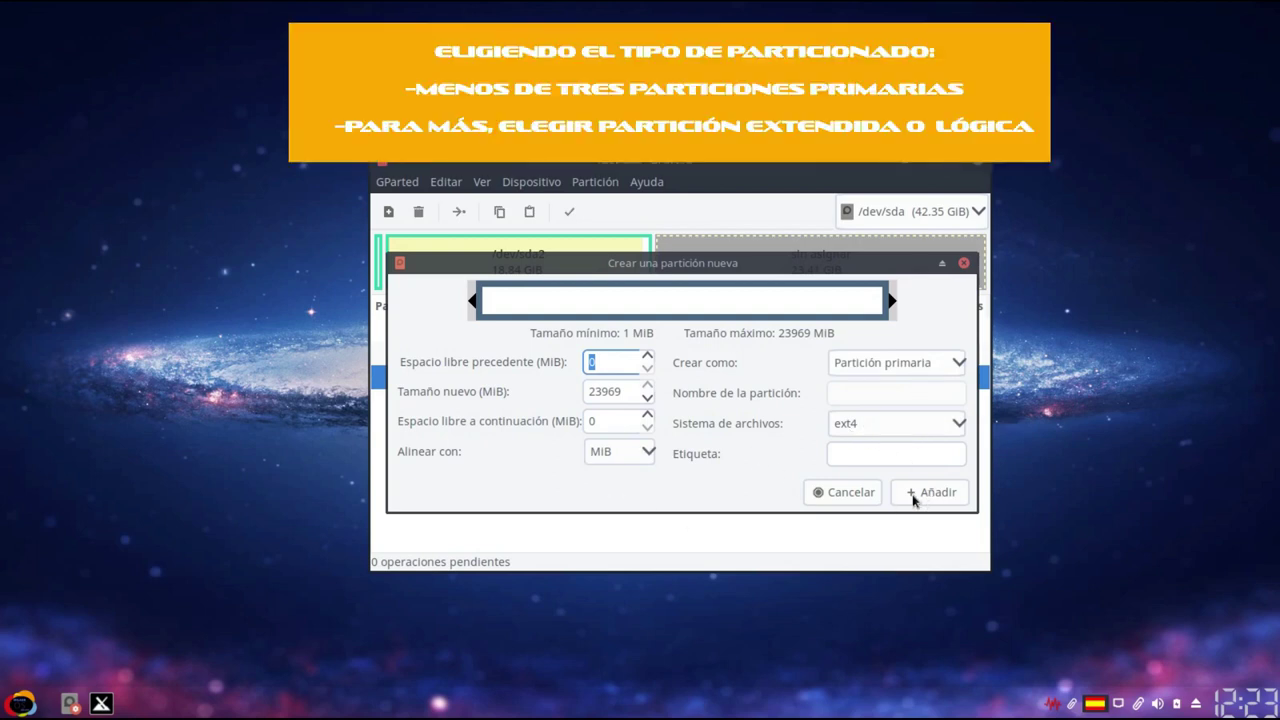
left_click(913, 496)
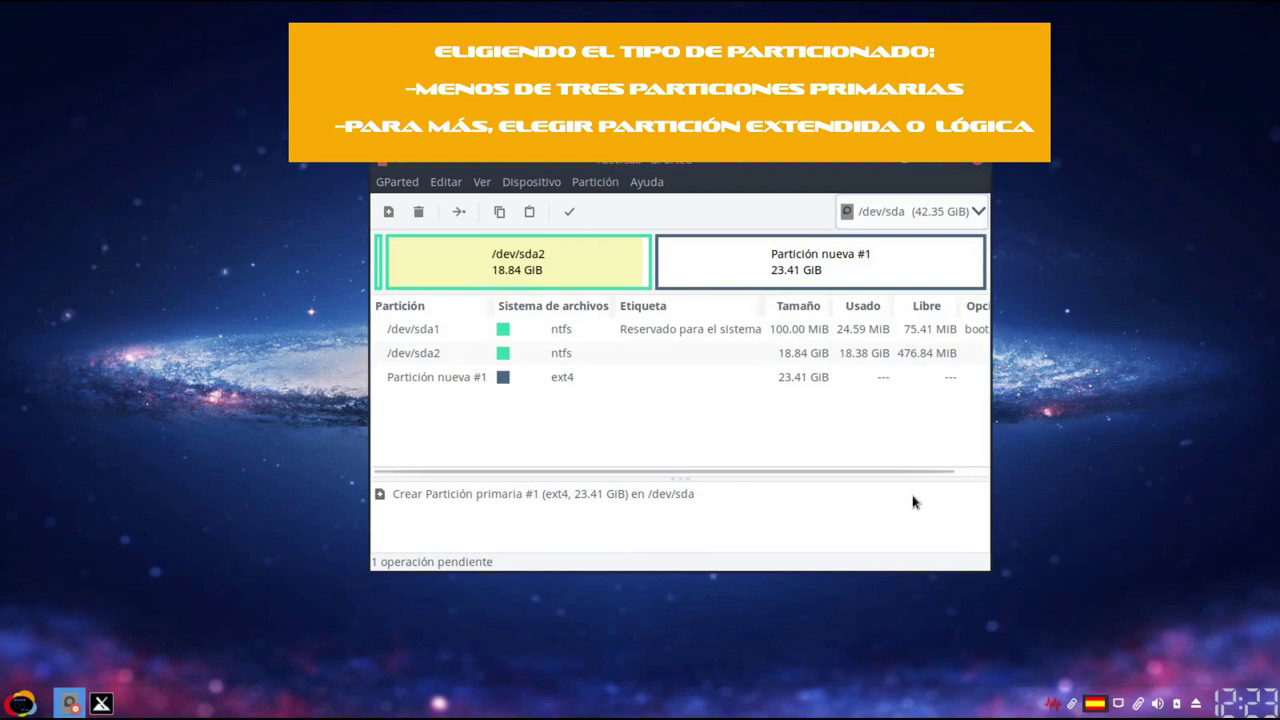
left_click(569, 212)
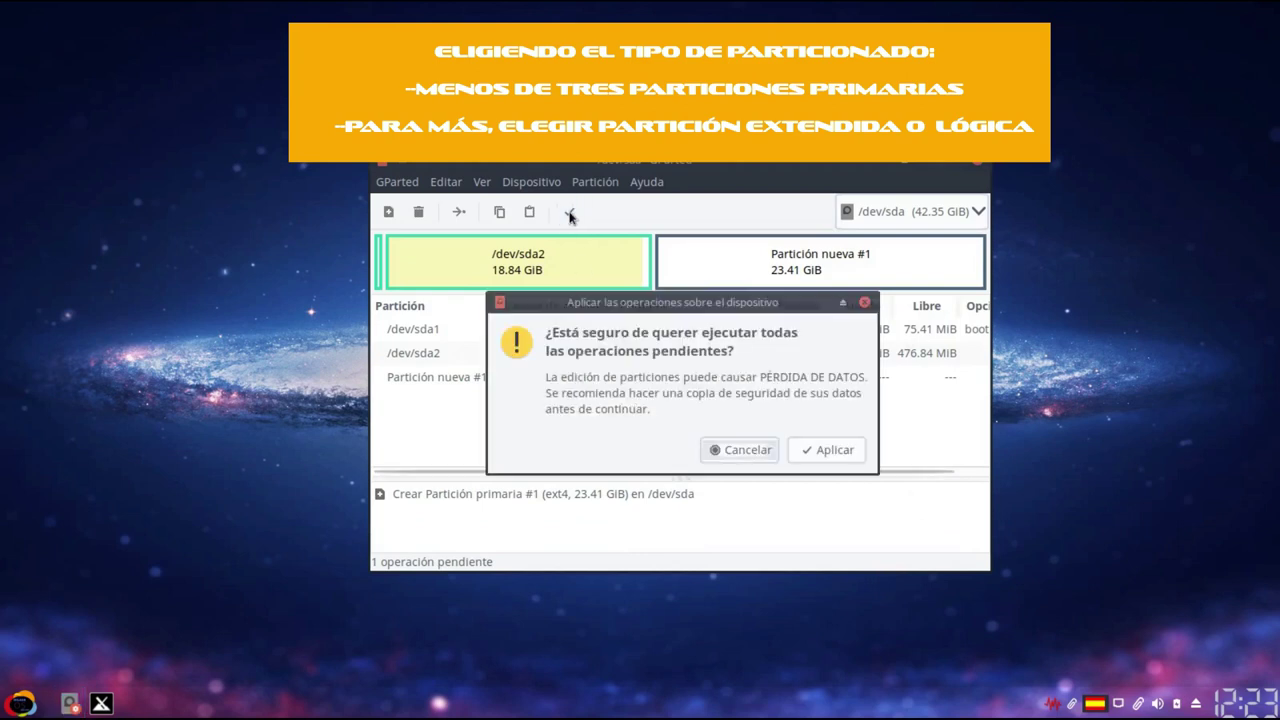
left_click(836, 451)
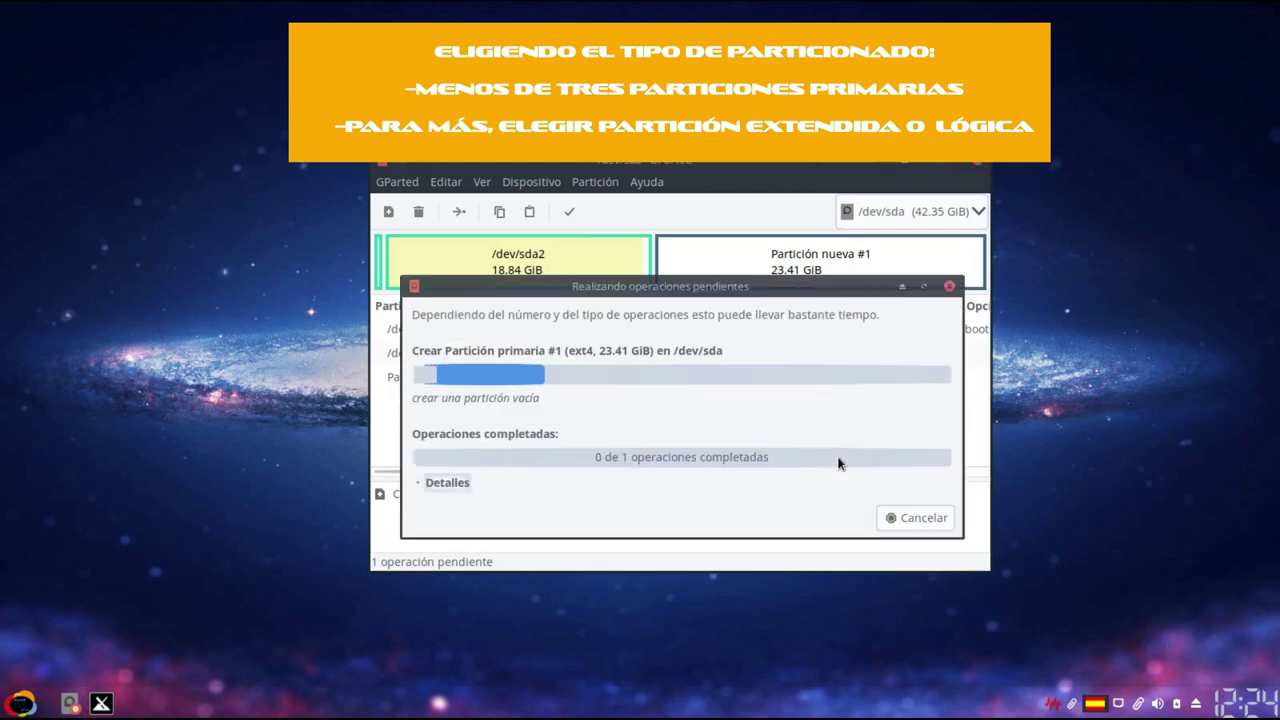
left_click(927, 518)
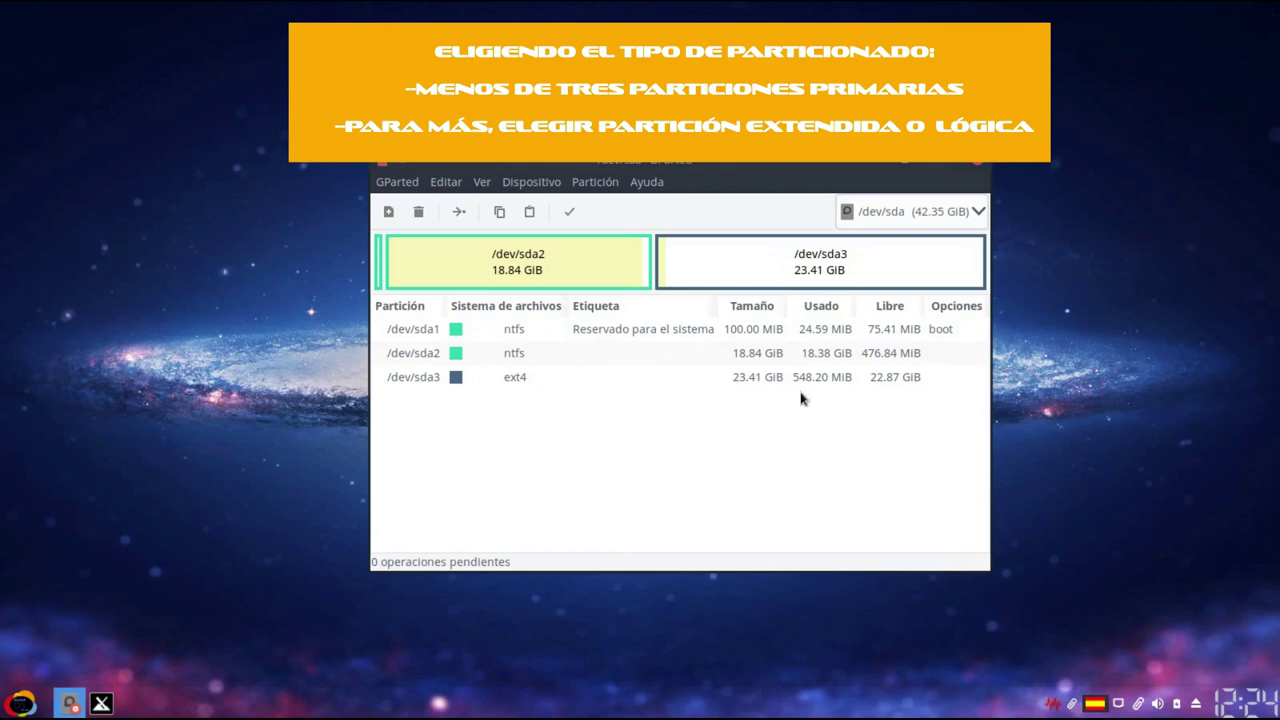
Close the partition tool and proceed with the custom installation on existing partitions.
left_click(545, 385)
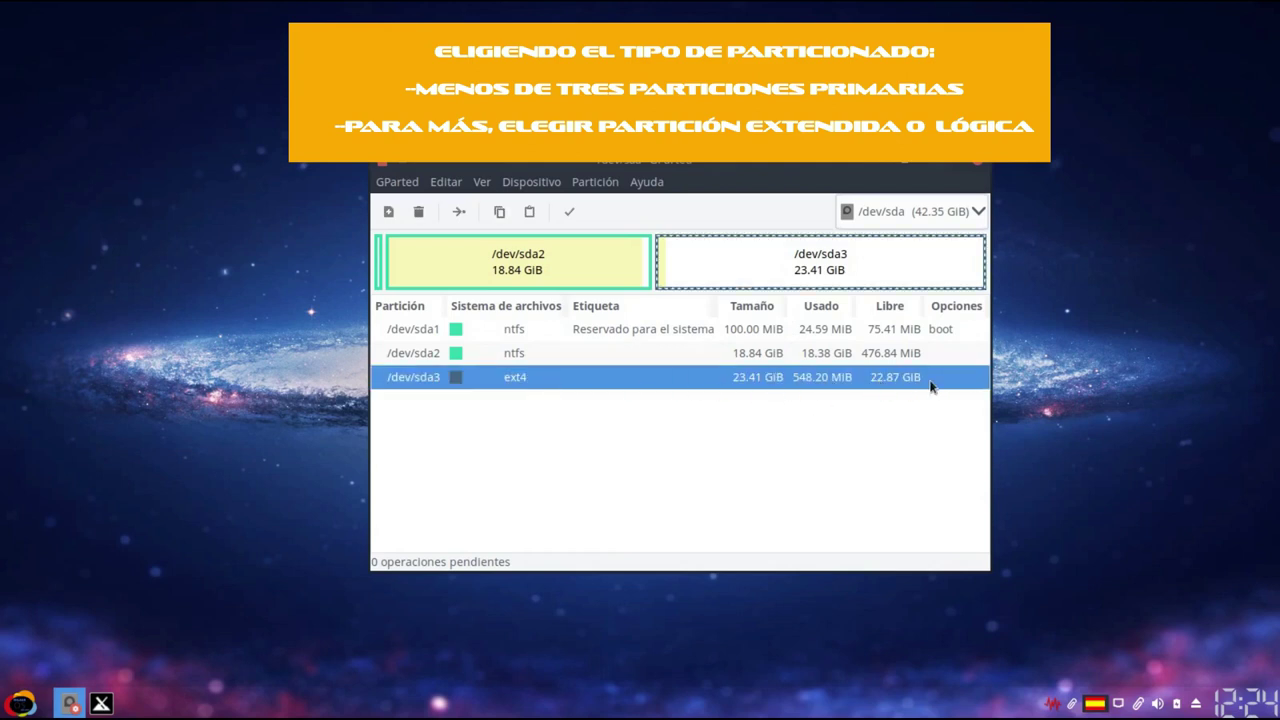
left_click(979, 164)
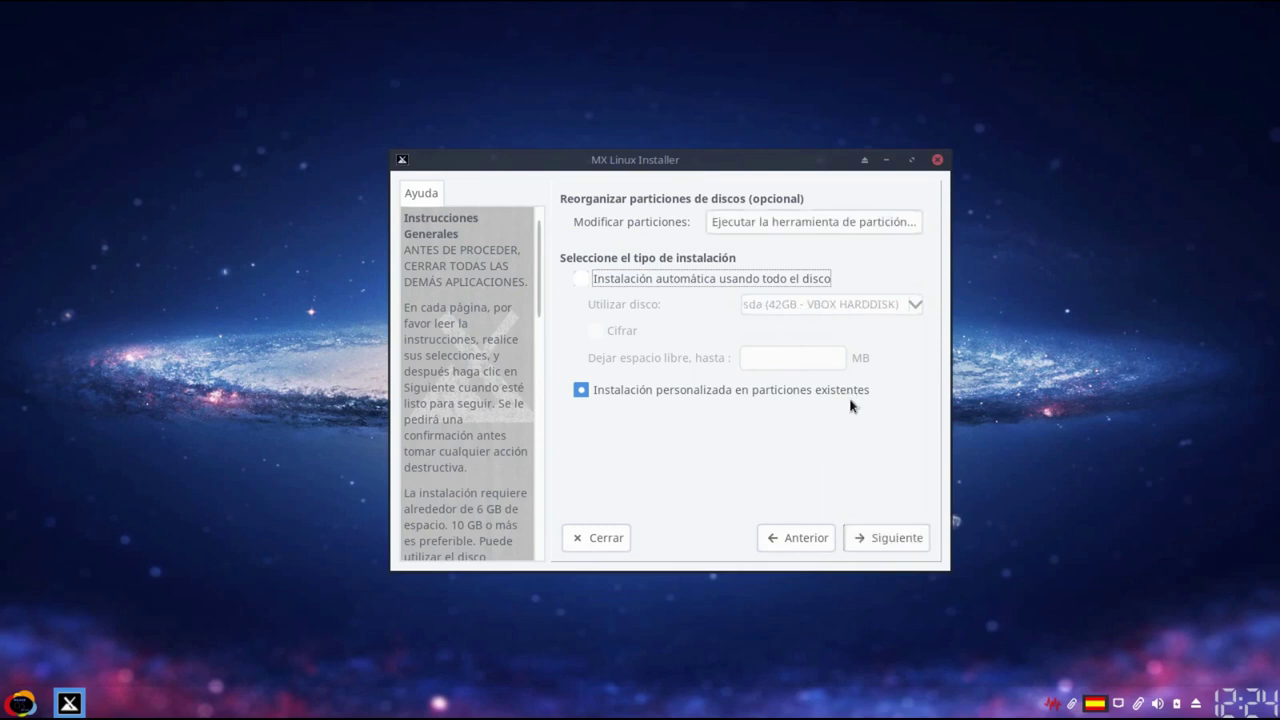
left_click(889, 539)
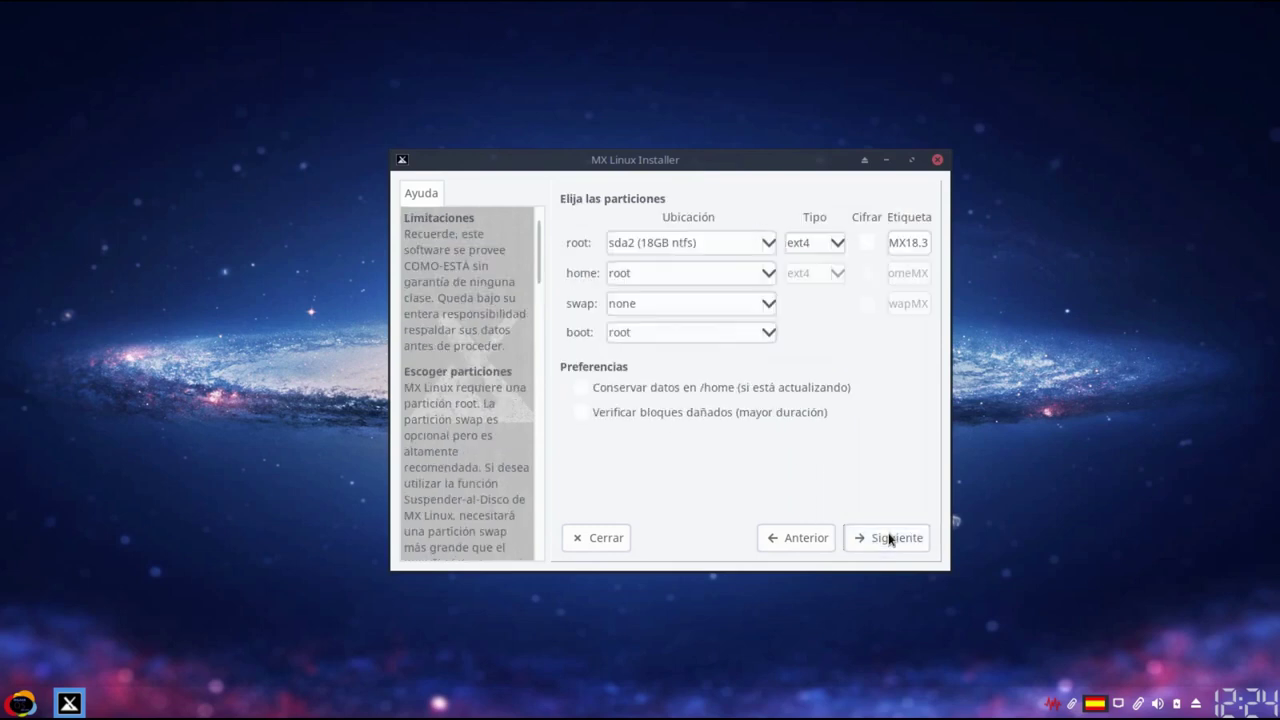
Assign sda3 (23GB ext4) as the root partition and confirm formatting it to start the installation.
left_click(768, 243)
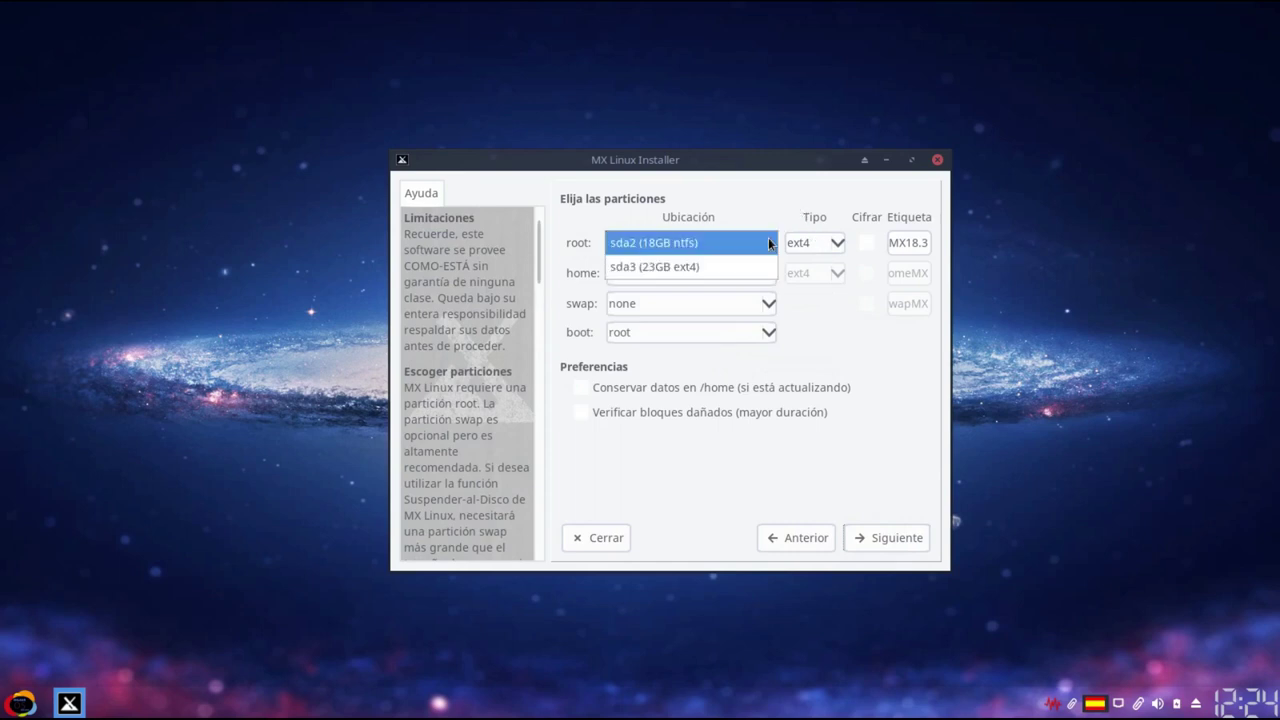
left_click(654, 268)
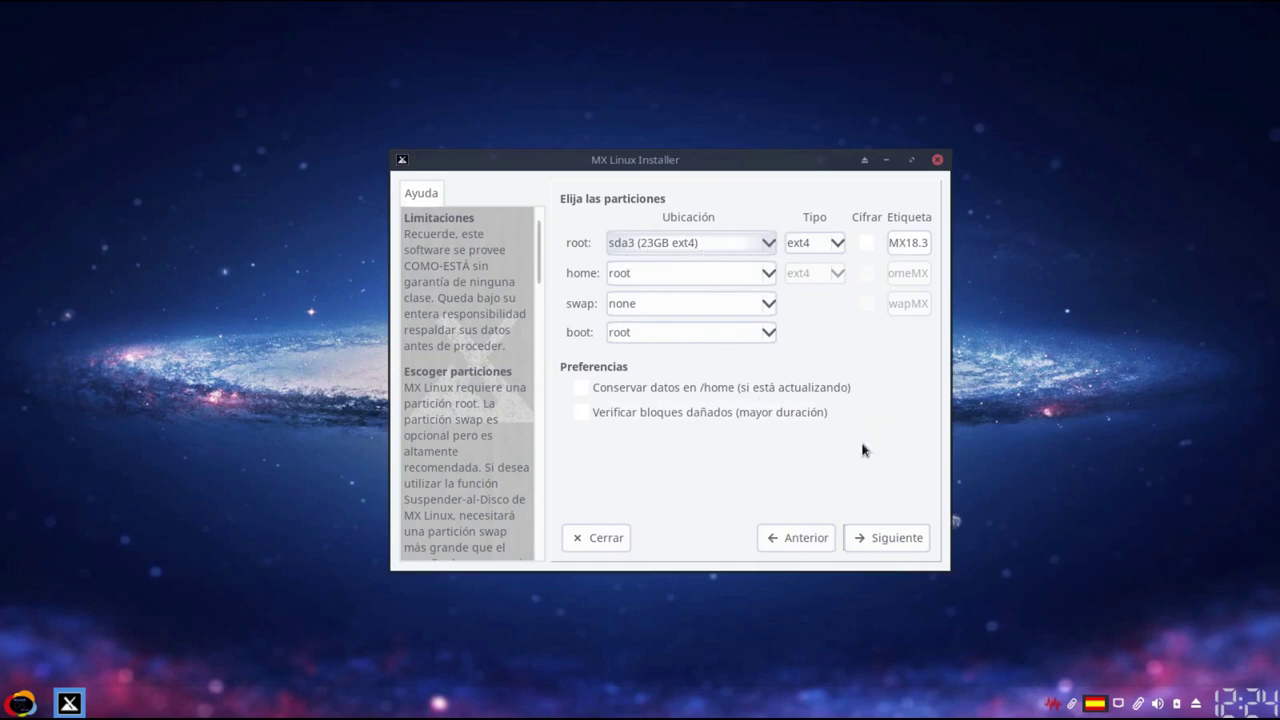
left_click(767, 250)
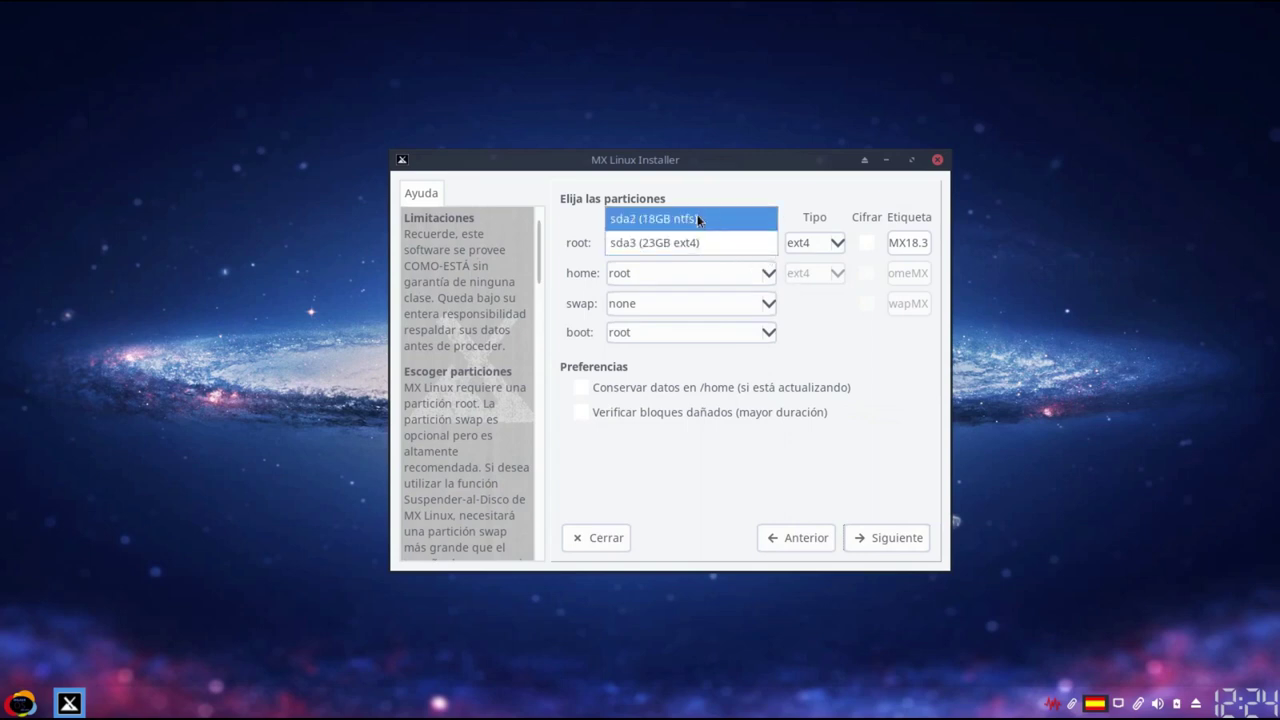
left_click(722, 245)
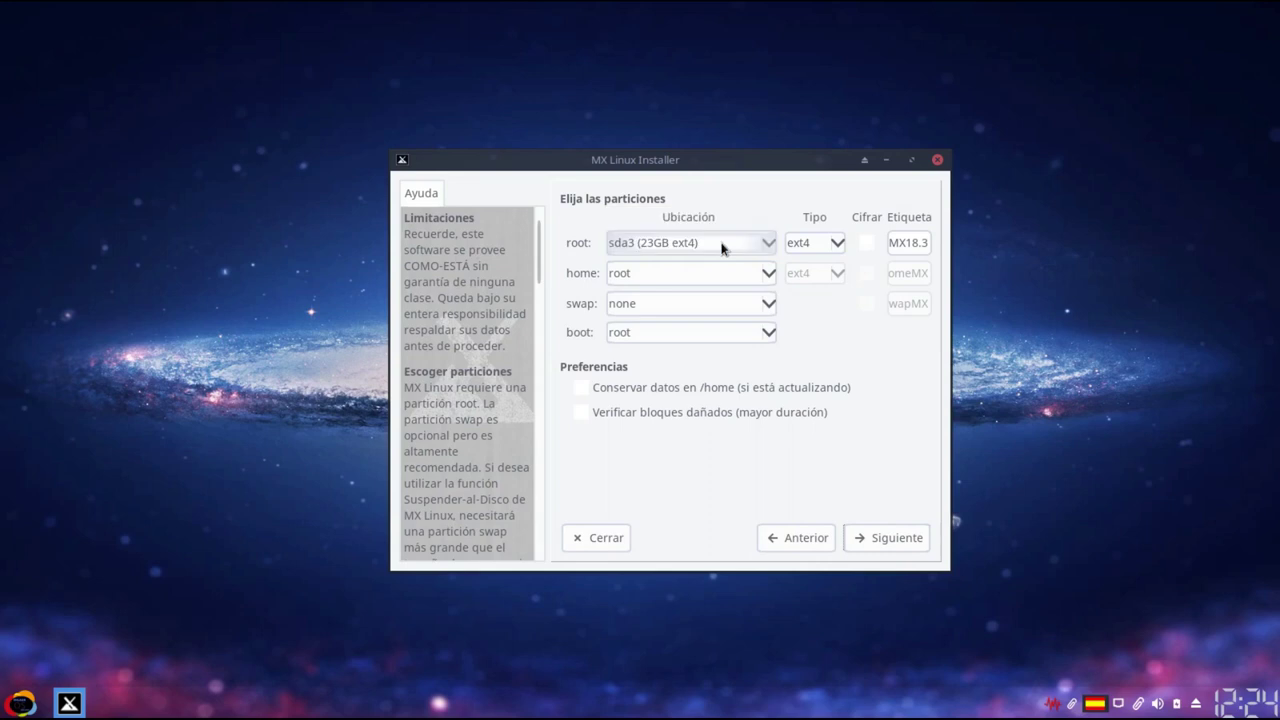
left_click(884, 545)
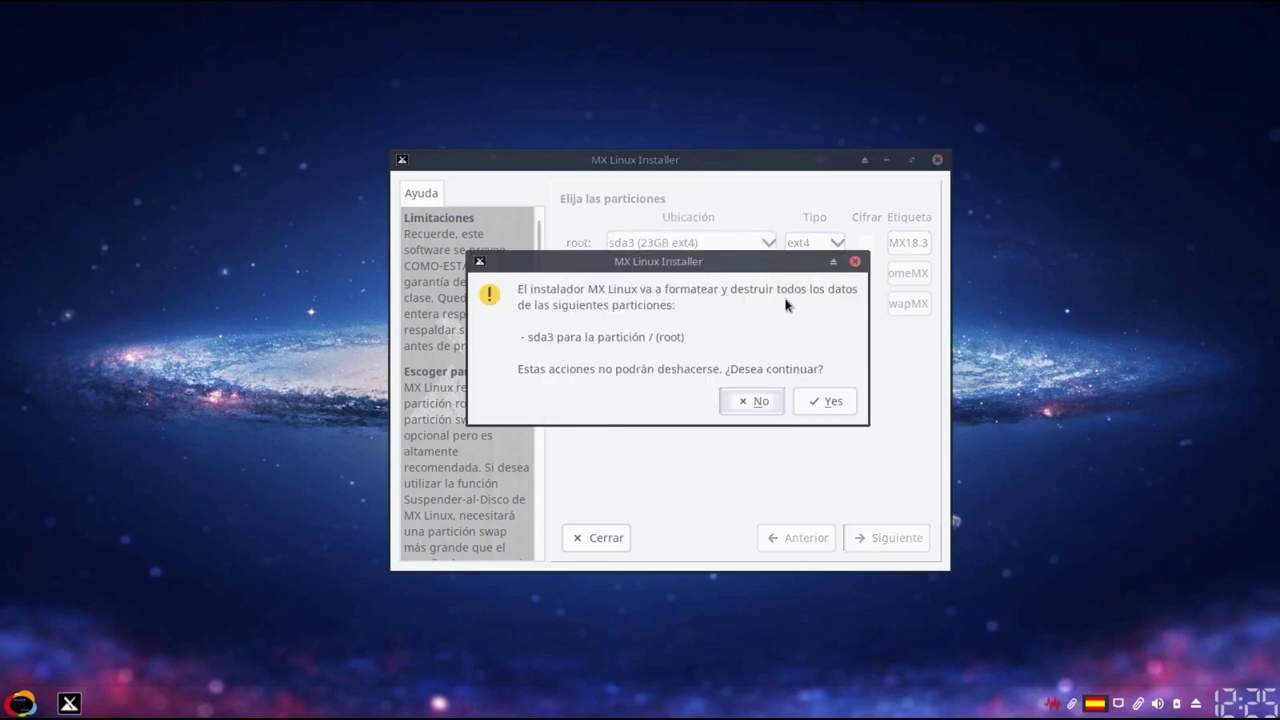
left_click_drag(684, 265, 720, 341)
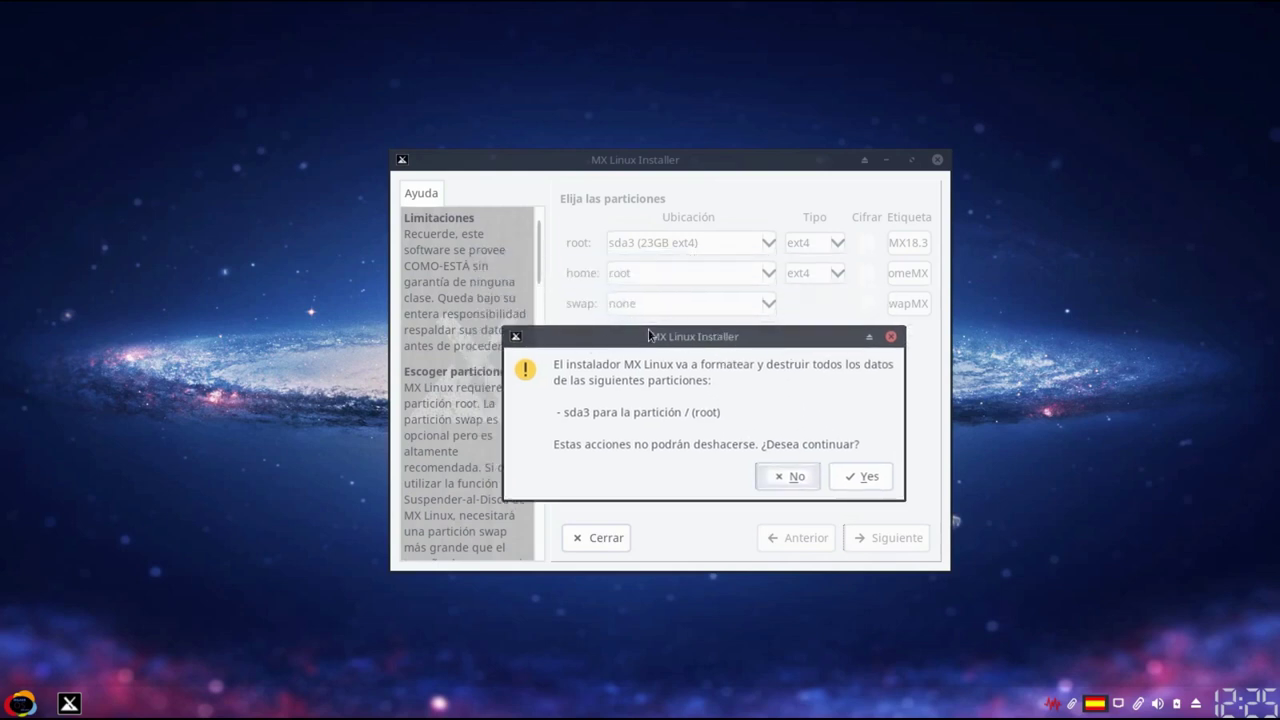
left_click(851, 480)
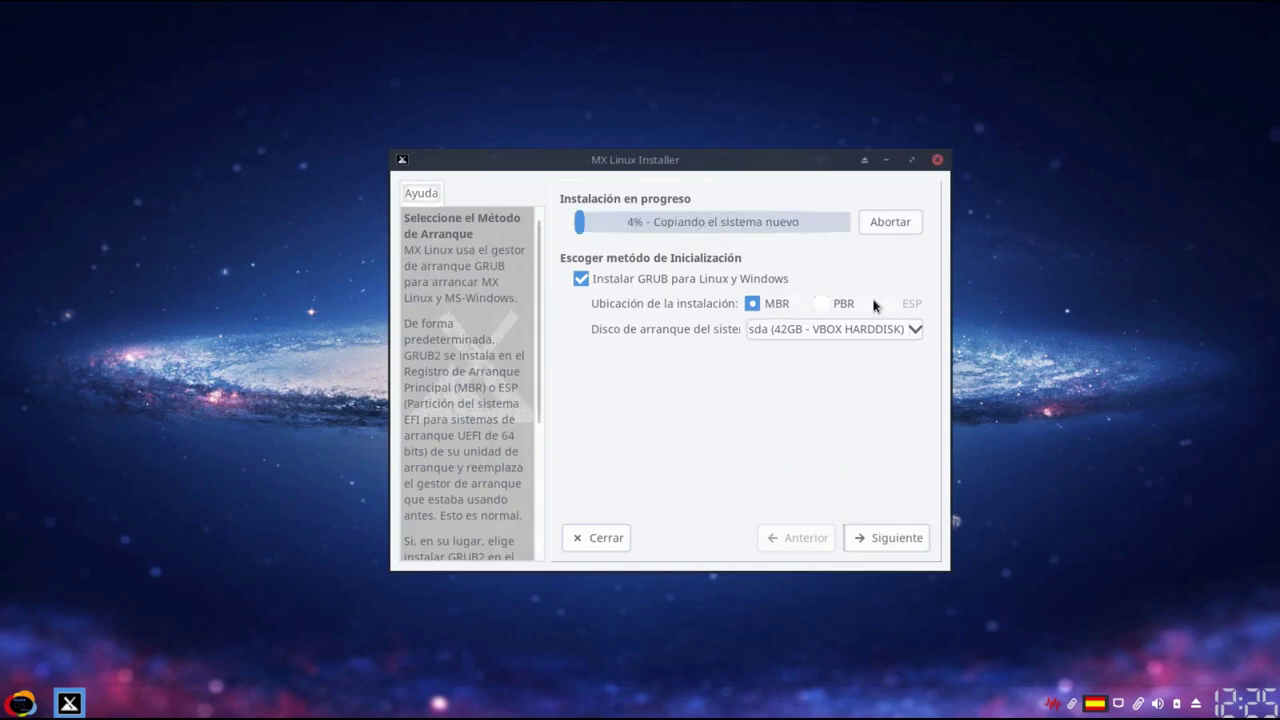
Review the boot method help, accept GRUB installation to the MBR of sda, and keep the default computer network names.
left_click(404, 321)
left_click_drag(462, 341, 519, 515)
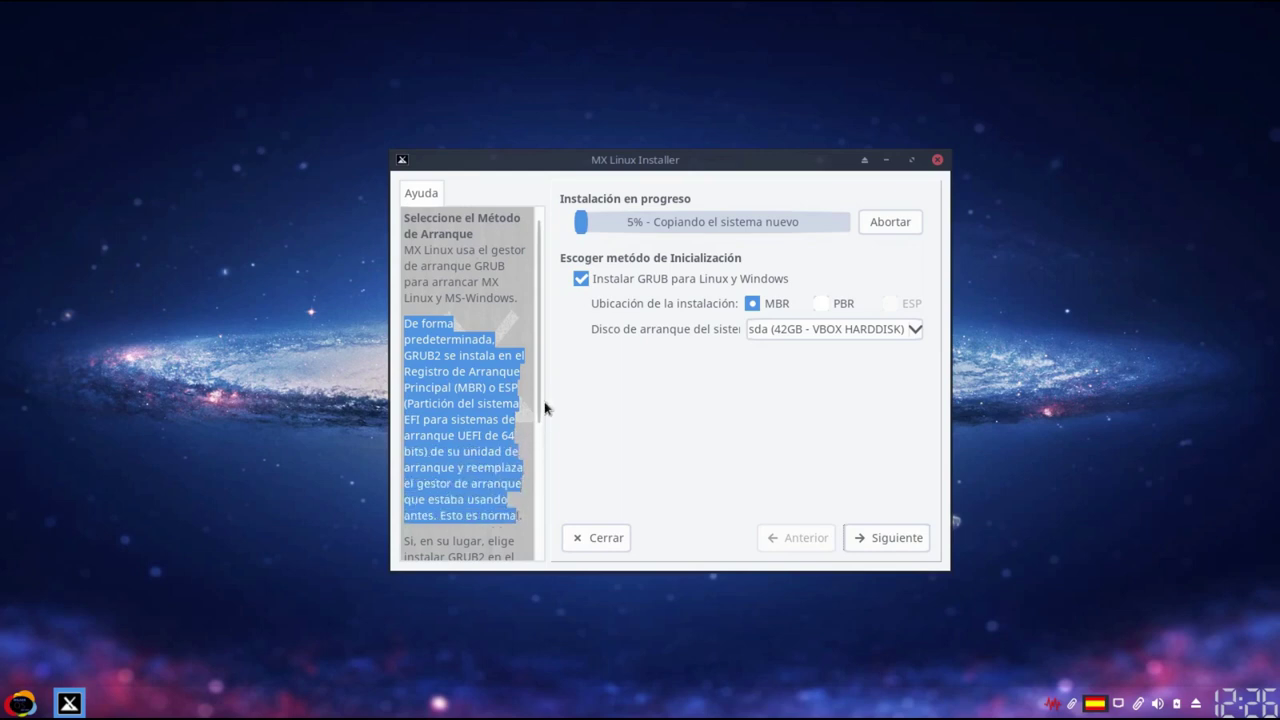
scroll(540, 409, "down", 5)
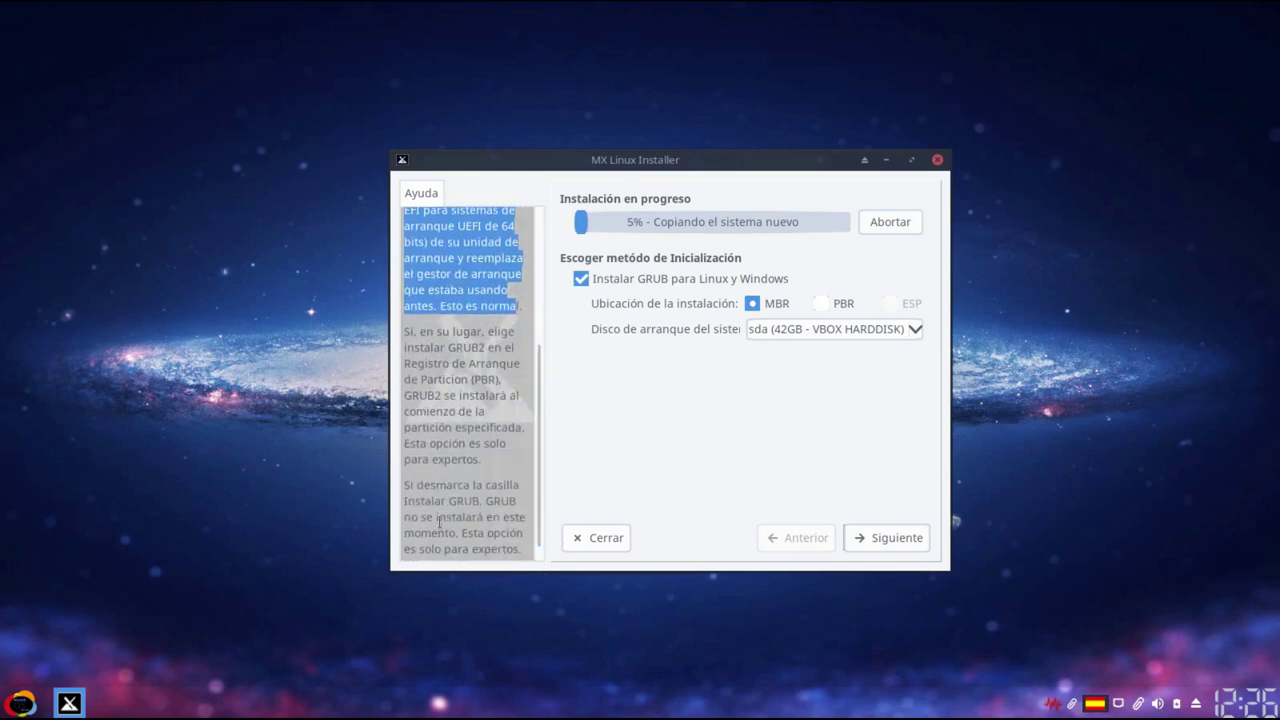
left_click_drag(404, 486, 528, 554)
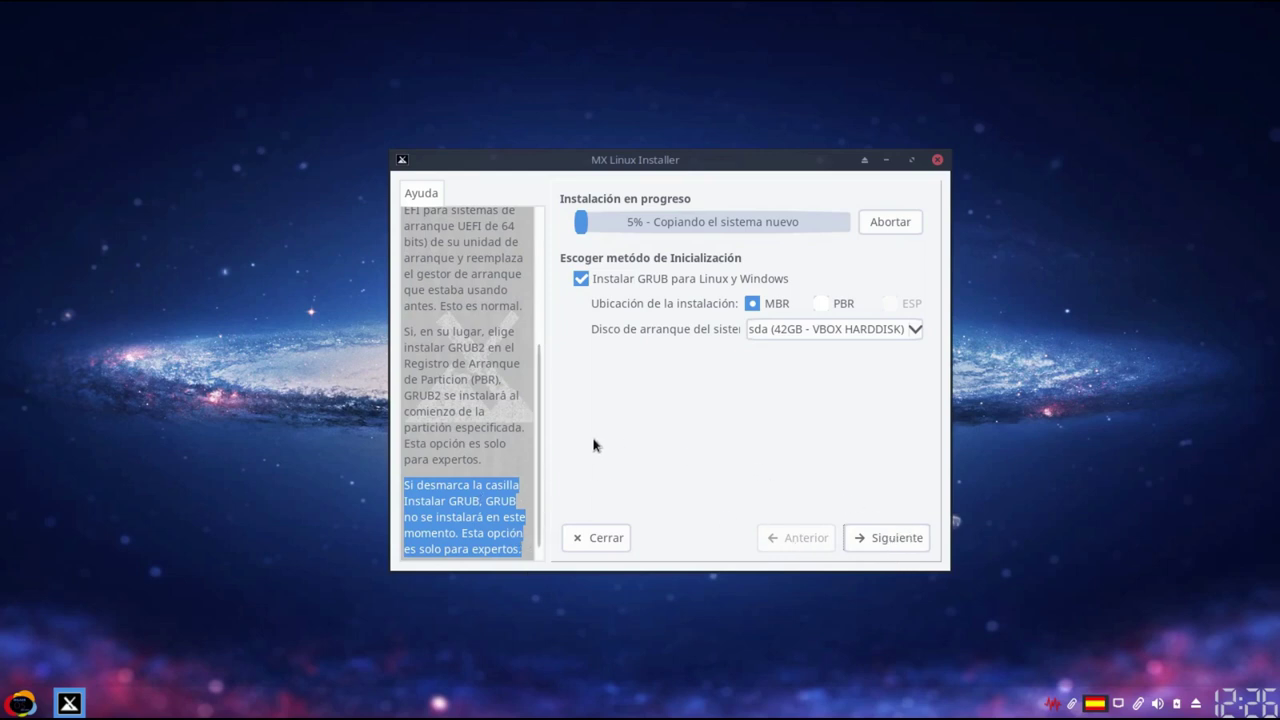
left_click(474, 409)
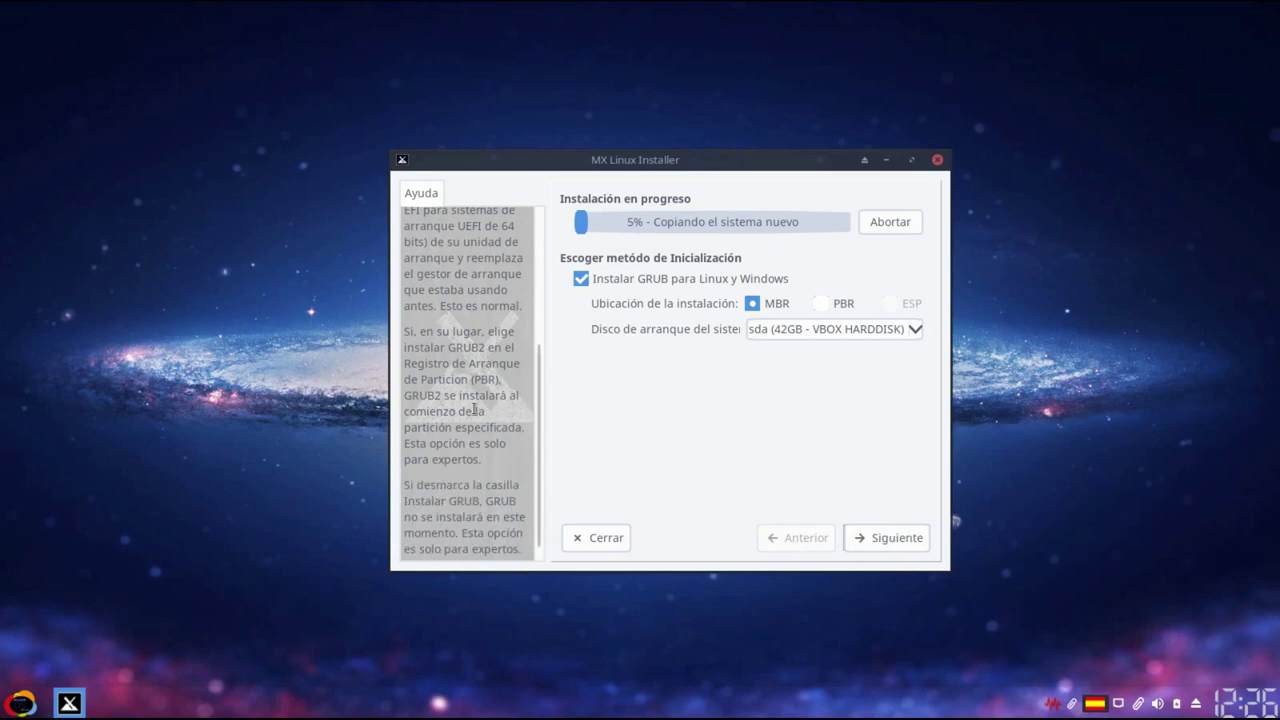
left_click(895, 537)
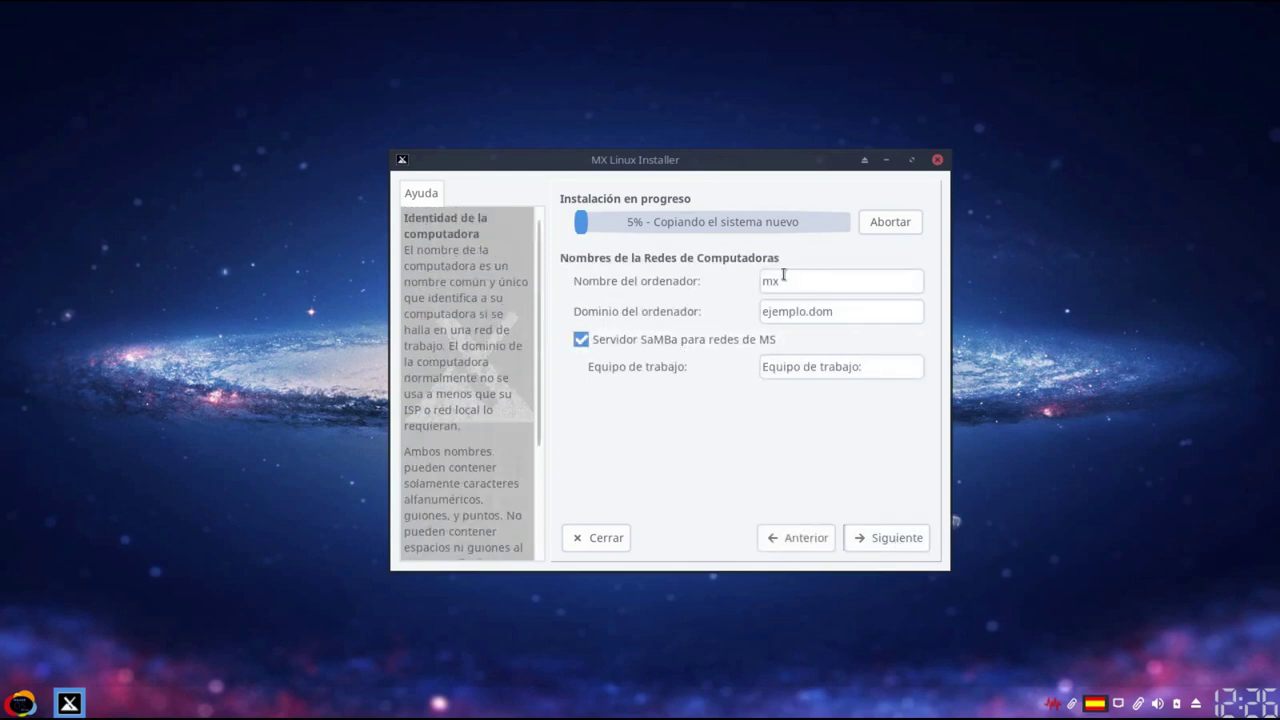
left_click(902, 543)
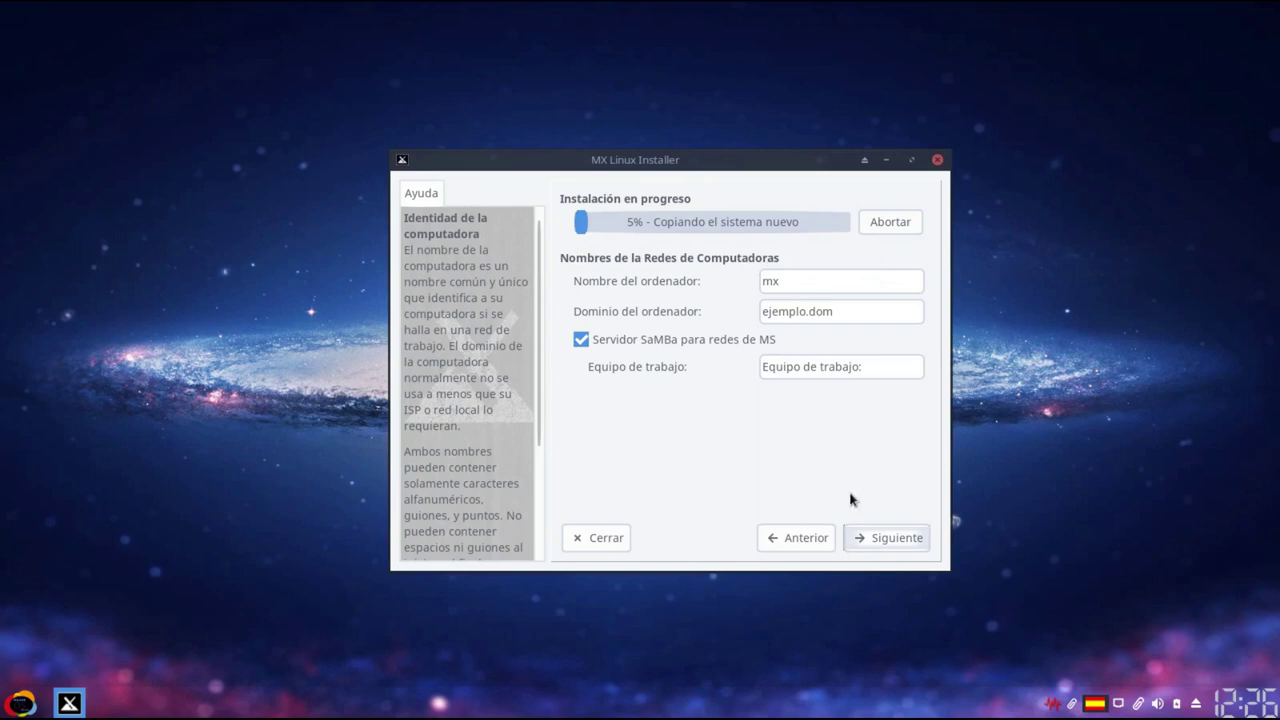
left_click(885, 545)
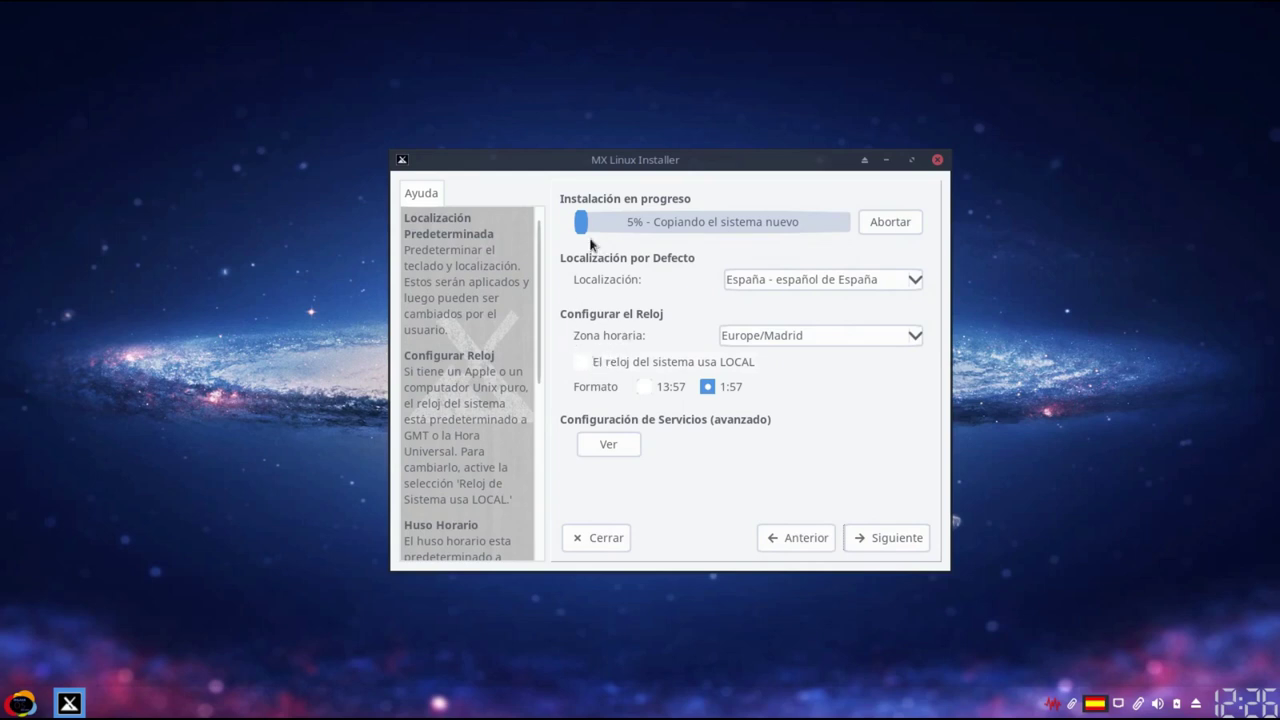
Set the system clock to use LOCAL time with the 13:57 format, and check the advanced services configuration.
left_click(583, 362)
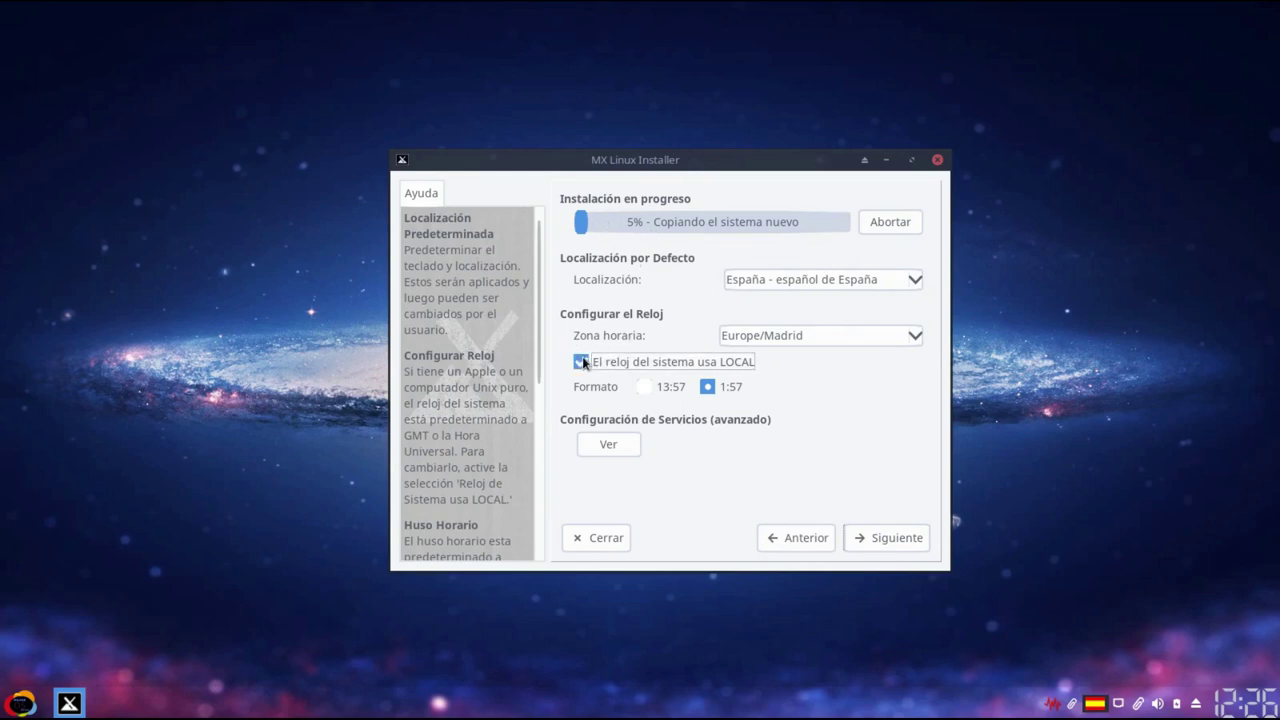
left_click(644, 387)
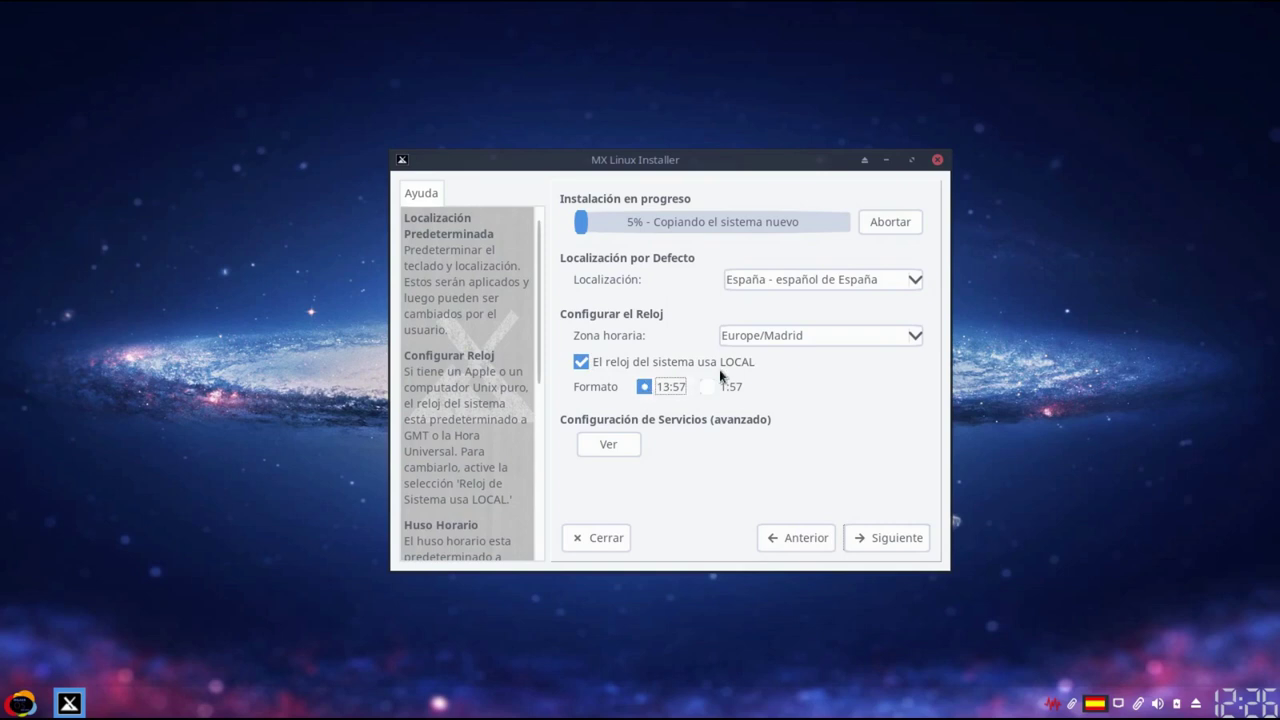
left_click(608, 447)
left_click(826, 538)
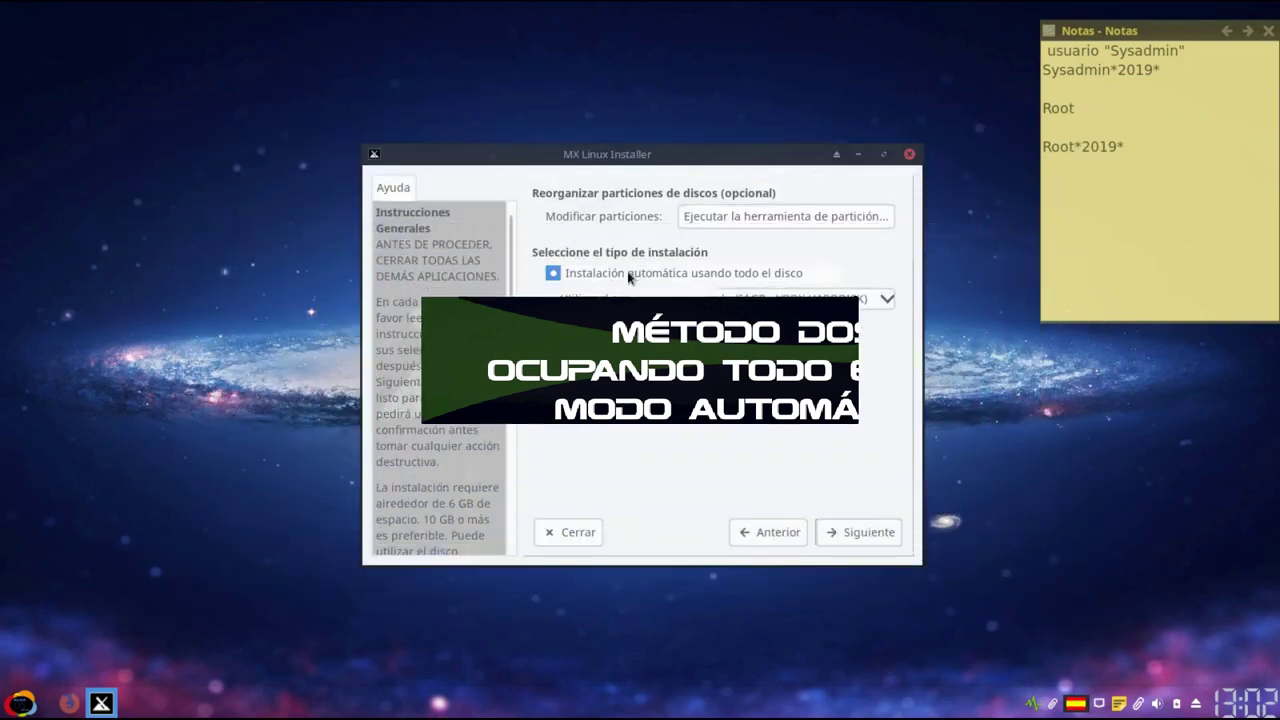
Keep sda (51GB) as the disk for the automatic whole-disk installation and read the help on disk space requirements.
left_click(888, 305)
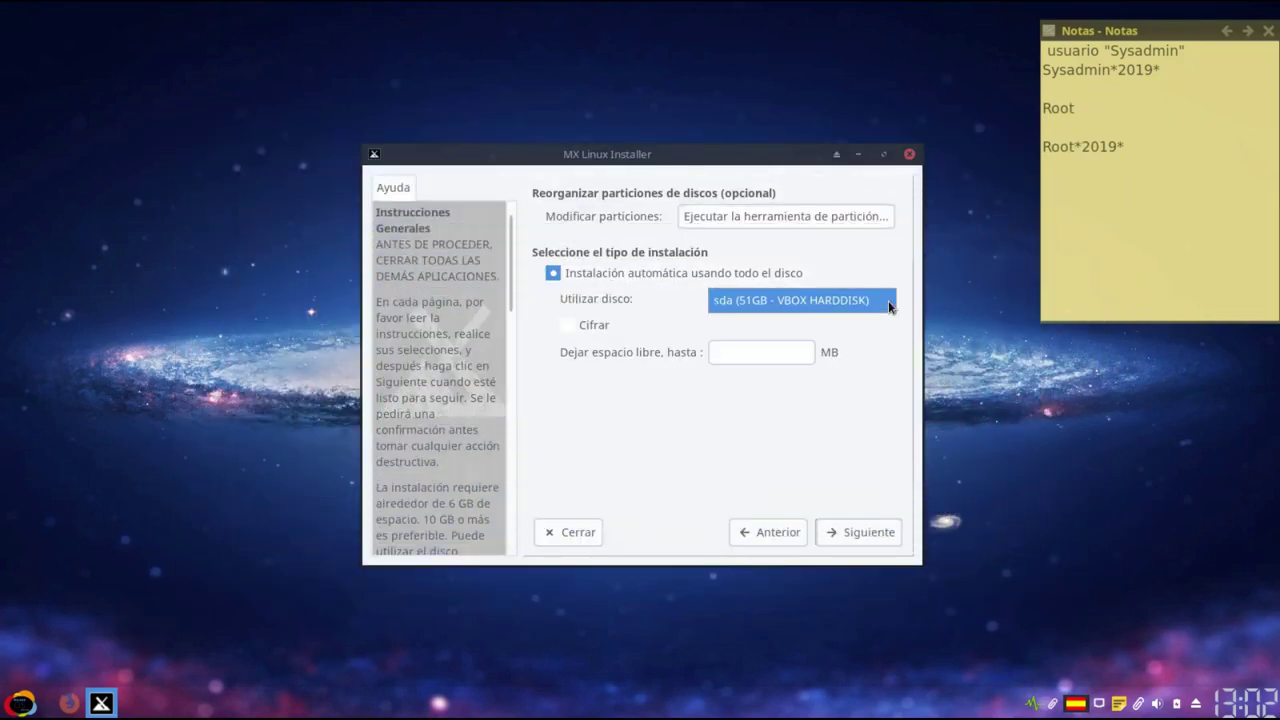
left_click(889, 306)
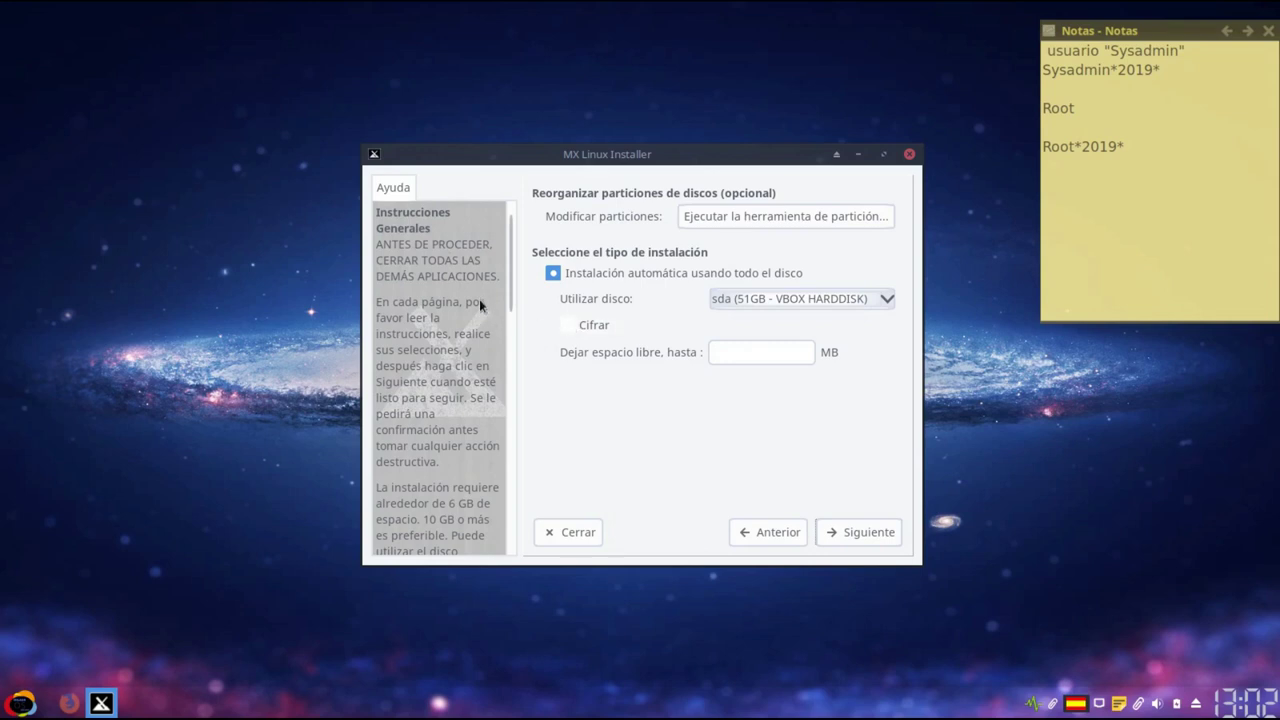
left_click_drag(510, 300, 513, 358)
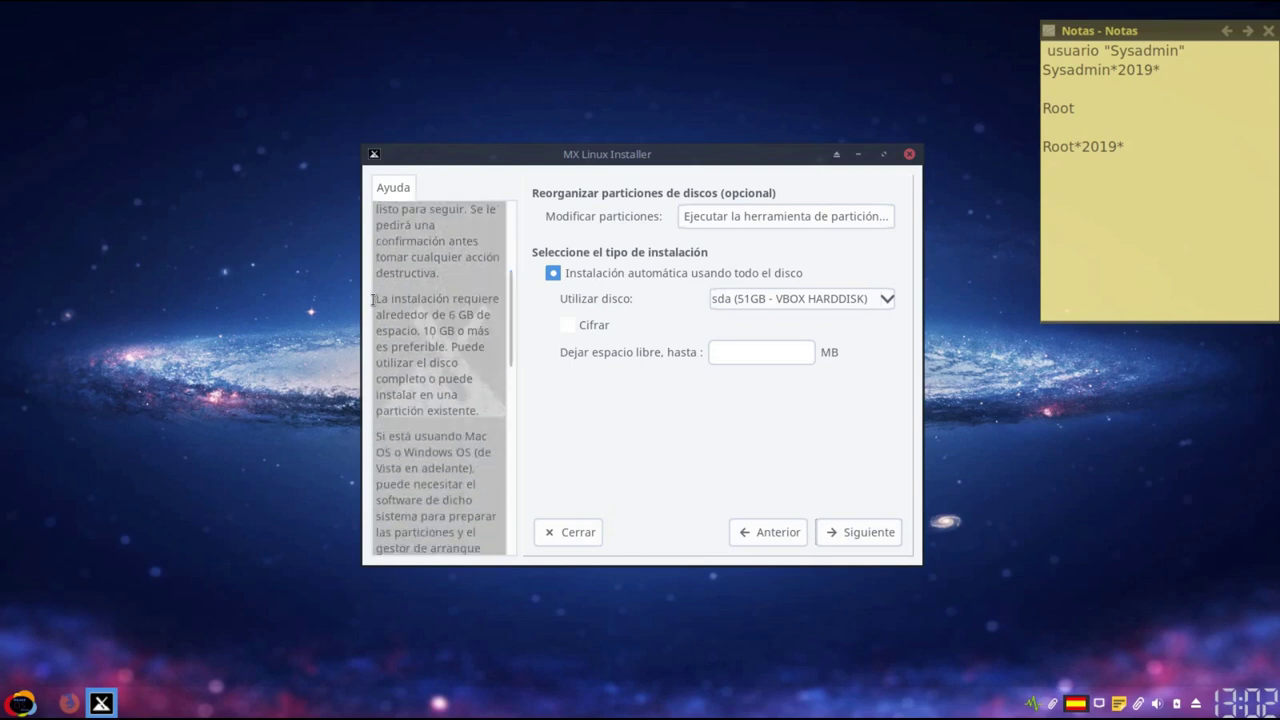
left_click_drag(376, 306, 486, 418)
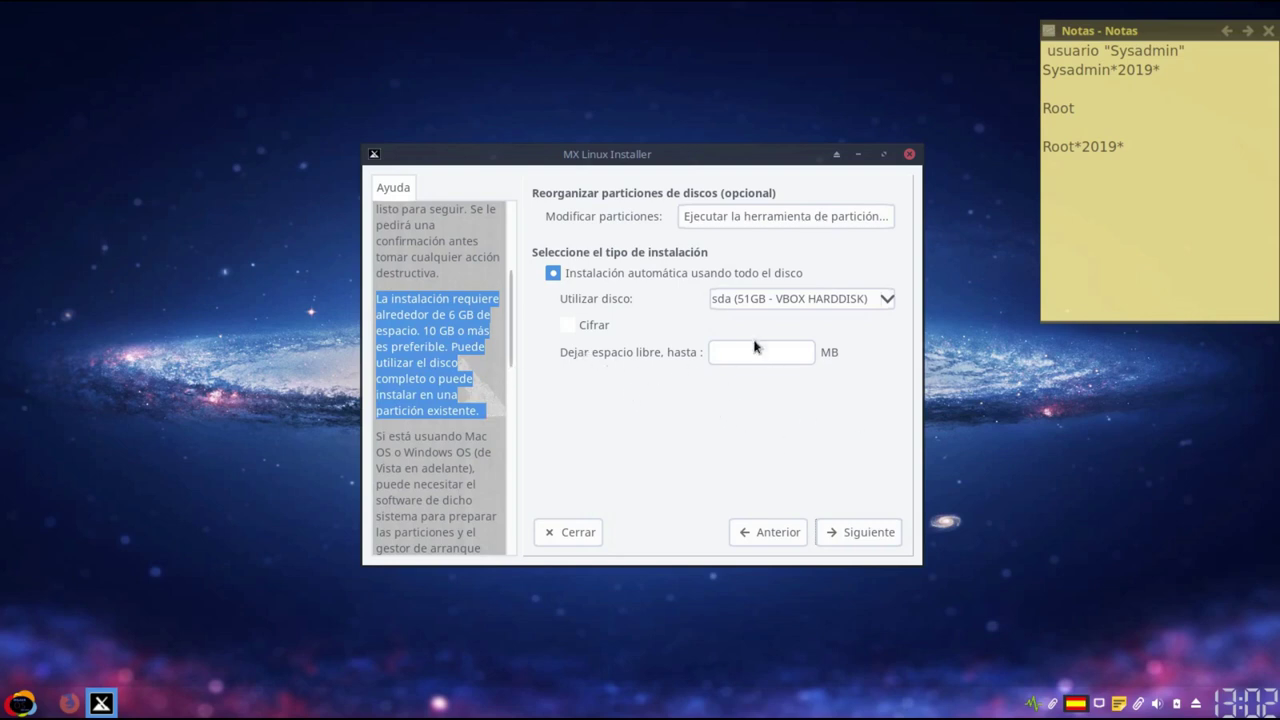
Inspect /dev/sda in the partition tool, and confirm formatting and using the entire disk for the installation.
left_click(855, 214)
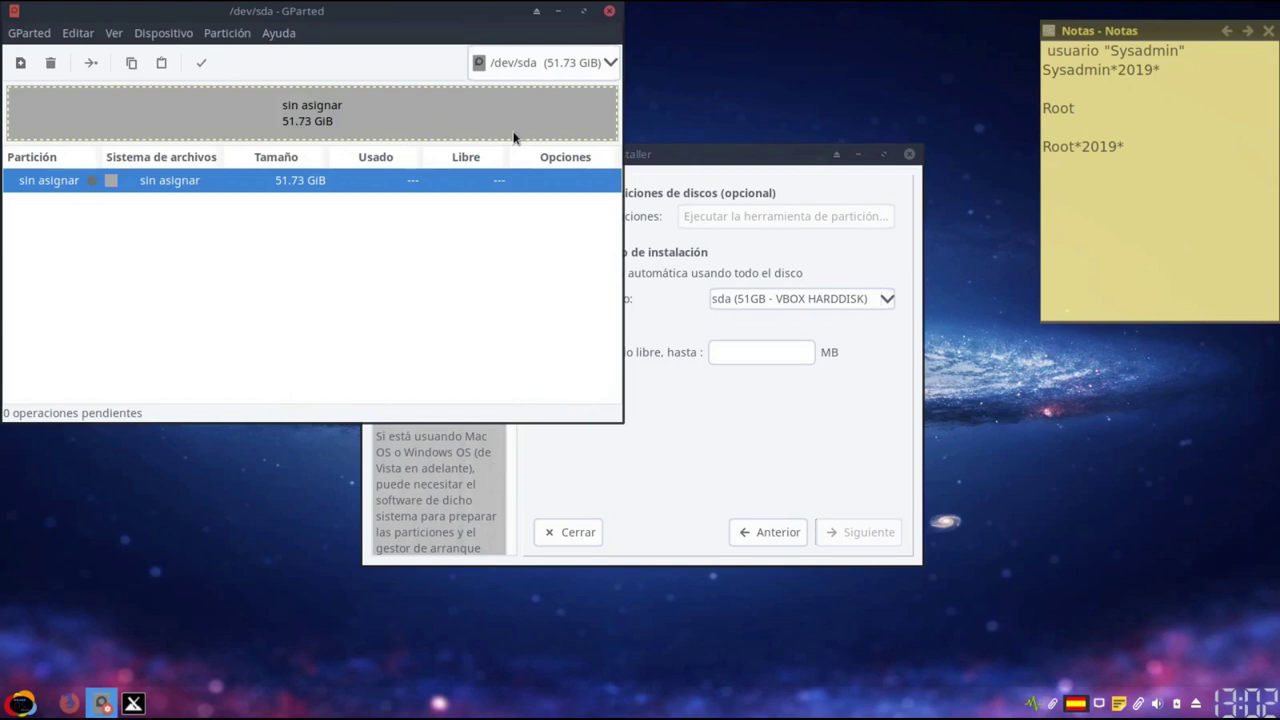
left_click(609, 11)
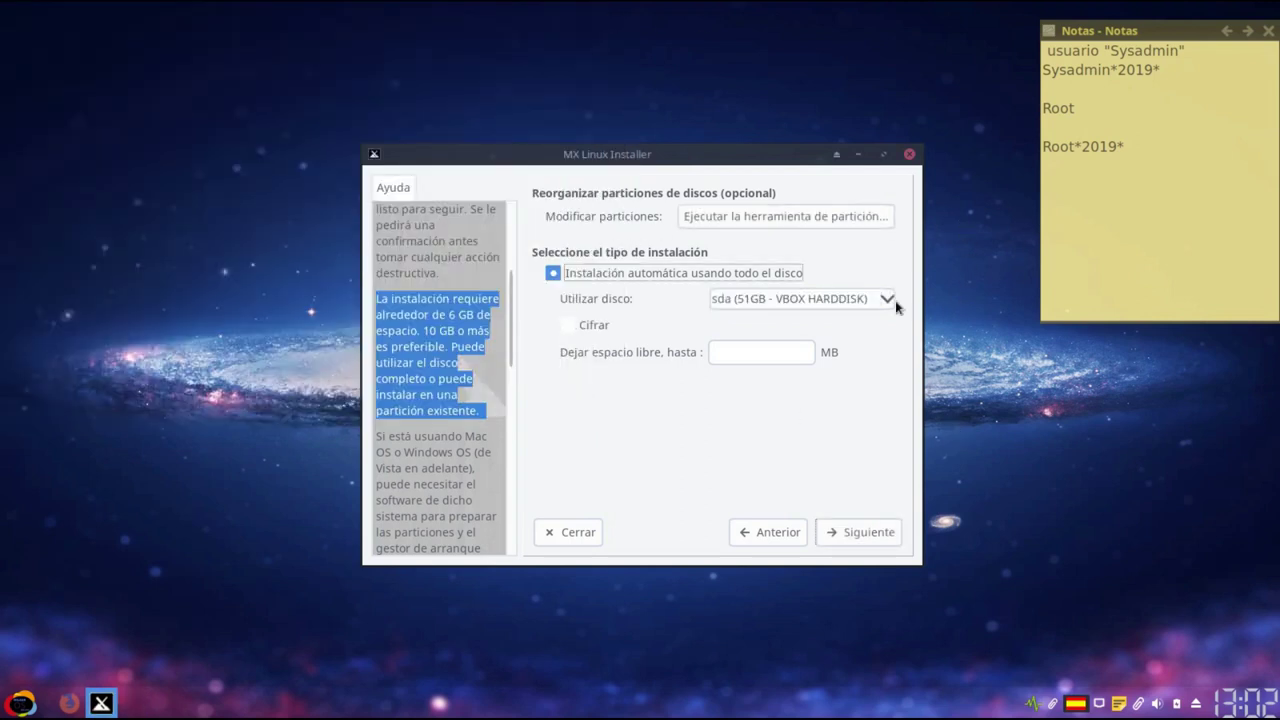
left_click(872, 537)
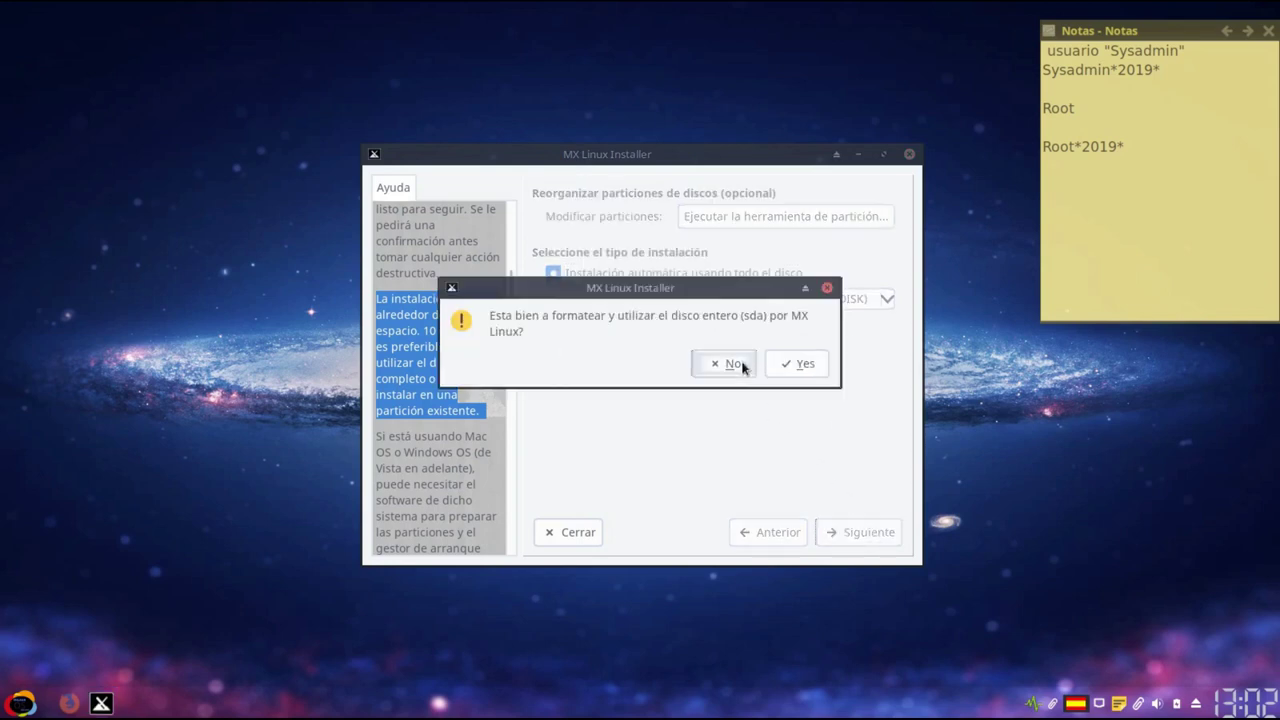
left_click(796, 372)
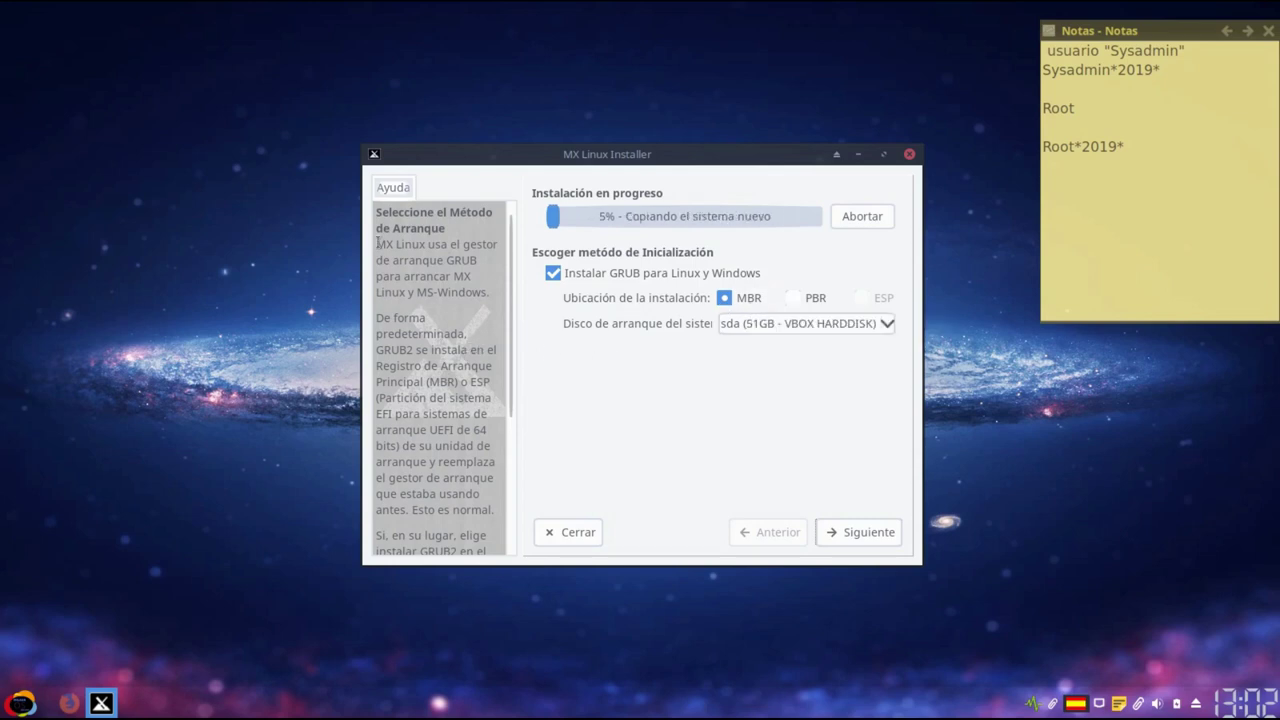
Read the boot method help on installing GRUB2 to the MBR or ESP and on the PBR option for experts.
left_click_drag(376, 243, 490, 294)
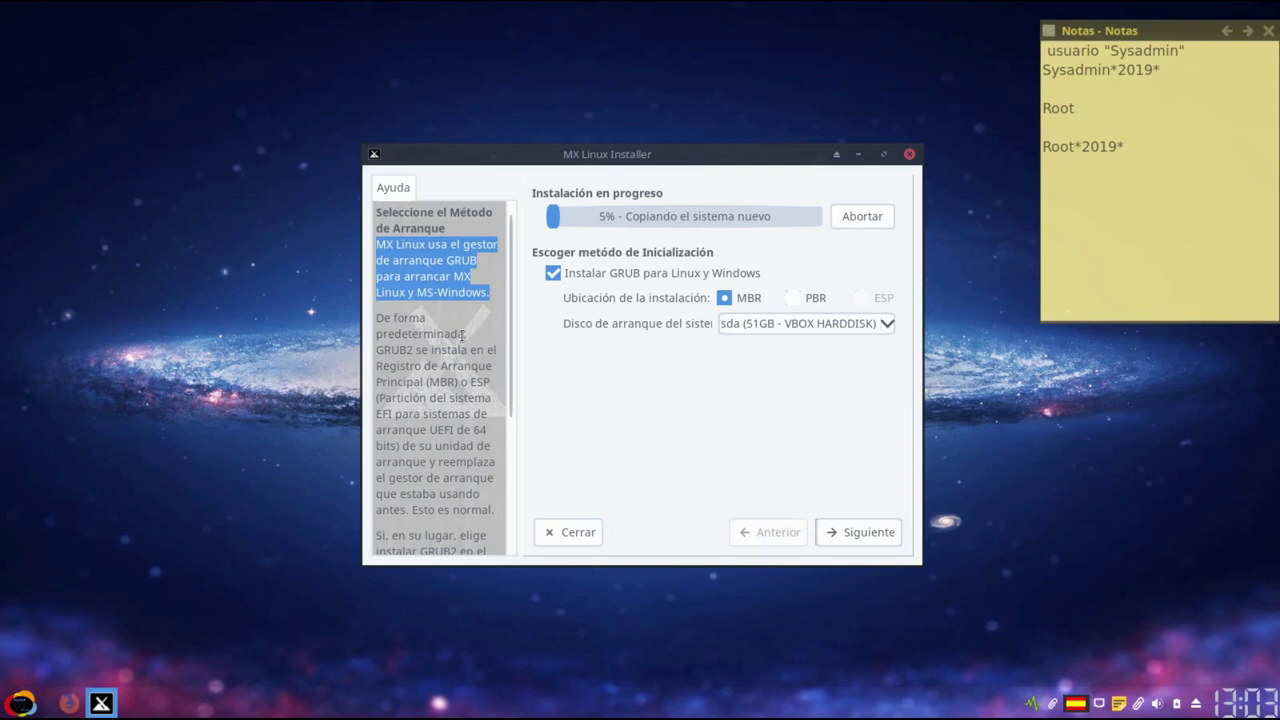
scroll(461, 335, "down", 2)
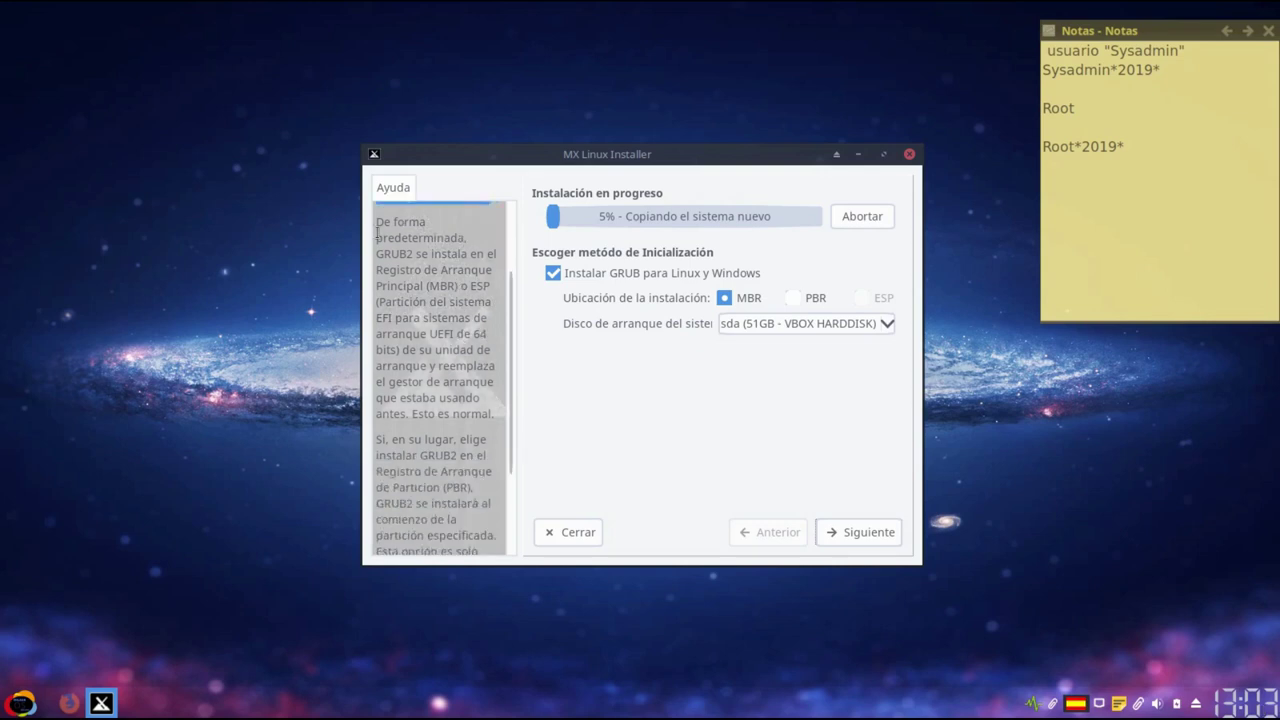
left_click_drag(374, 259, 494, 406)
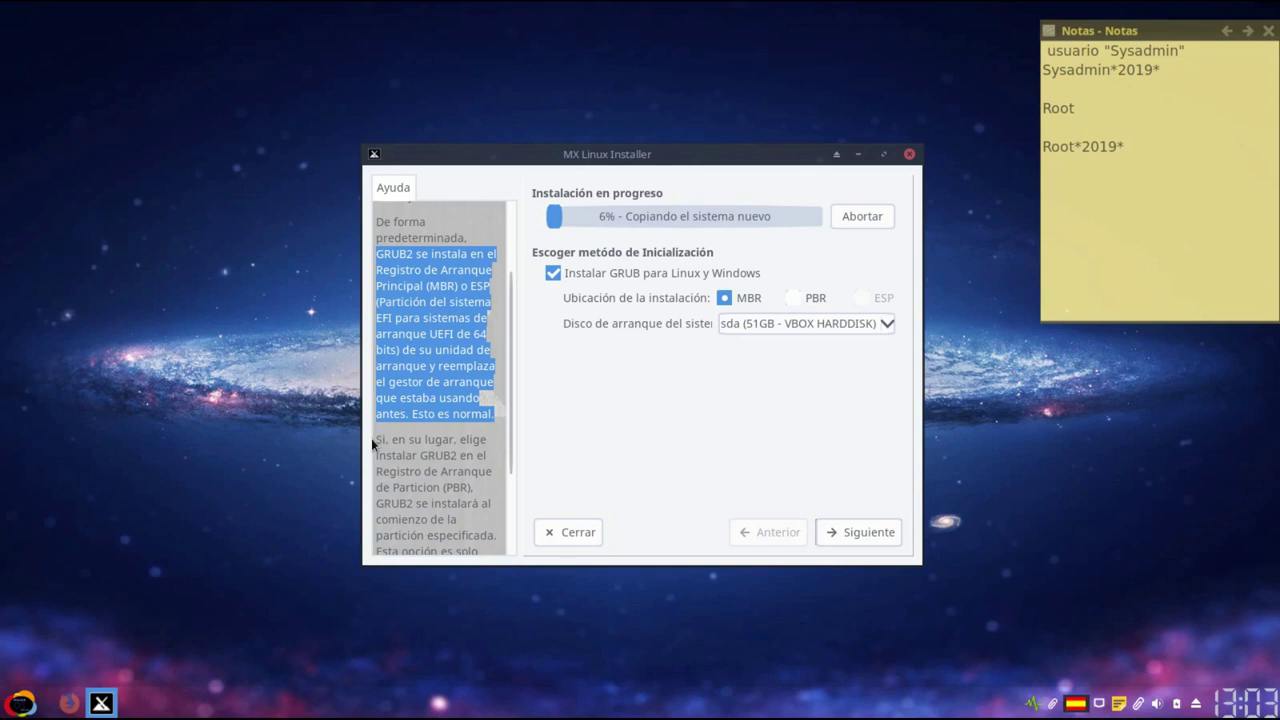
left_click_drag(507, 428, 494, 486)
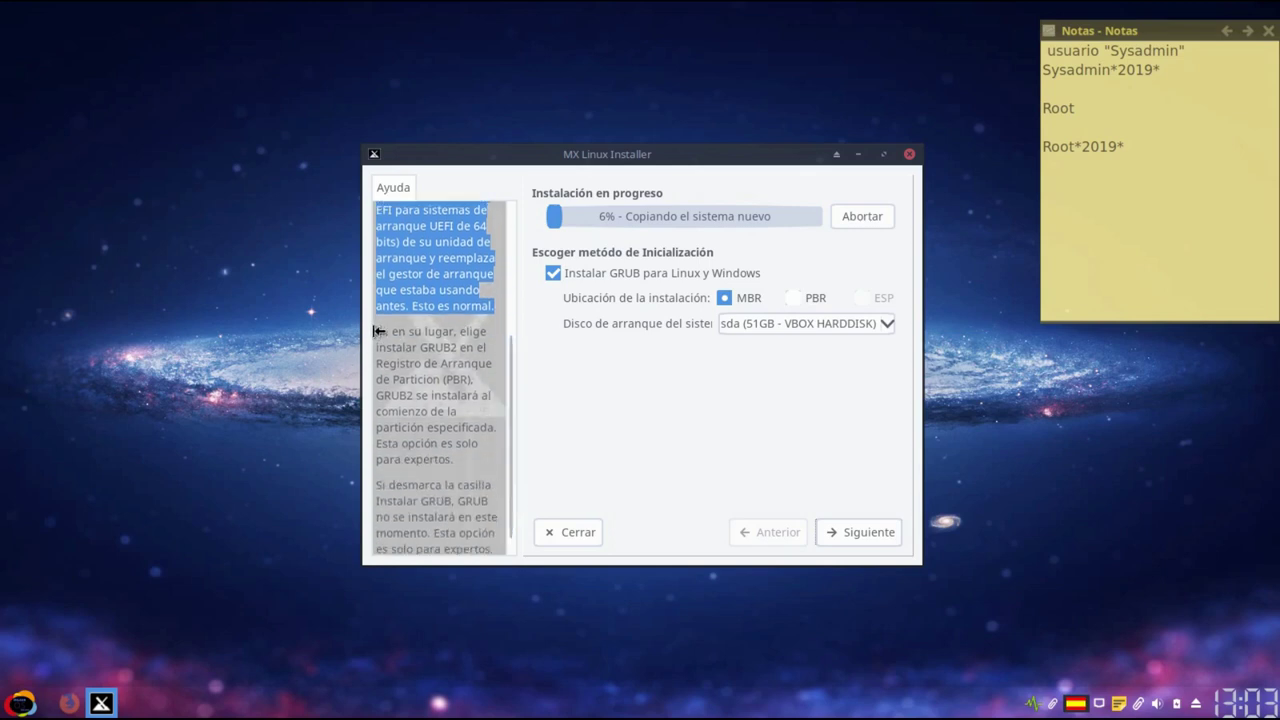
left_click_drag(376, 331, 480, 457)
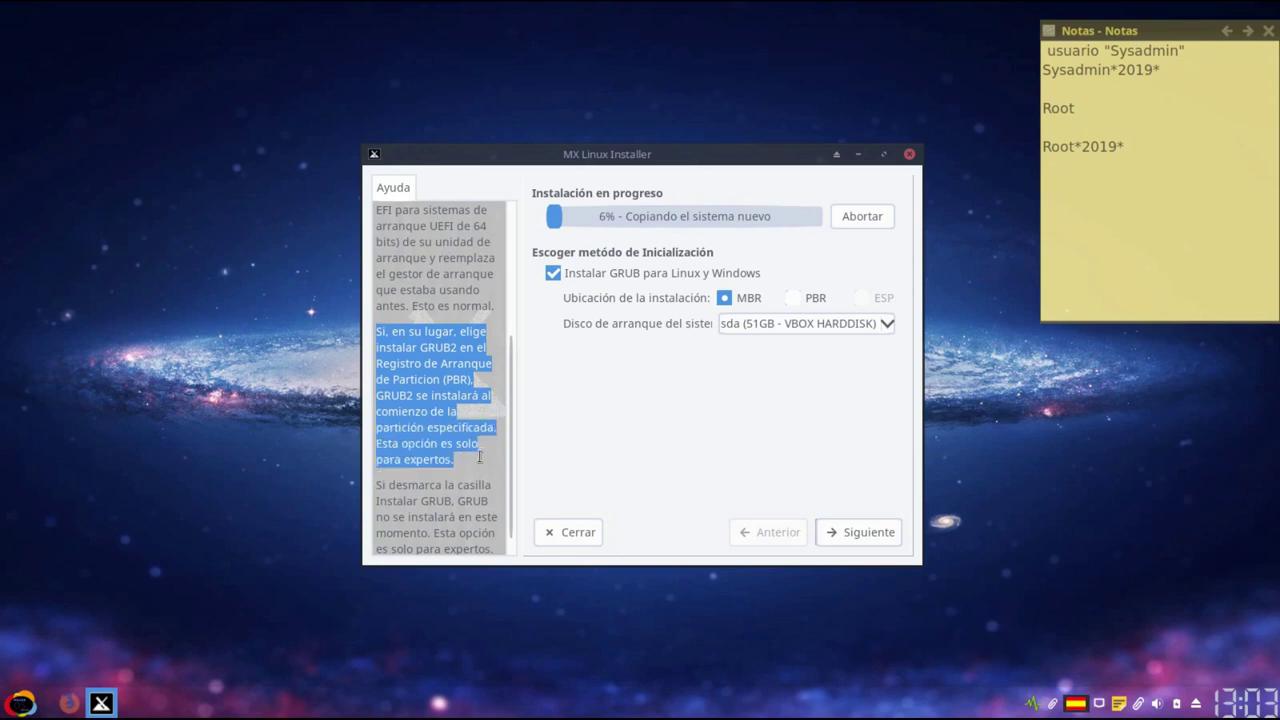
Try the PBR location for GRUB, check its partition choice sda1 (49GB ext4), and return to MBR.
left_click(795, 298)
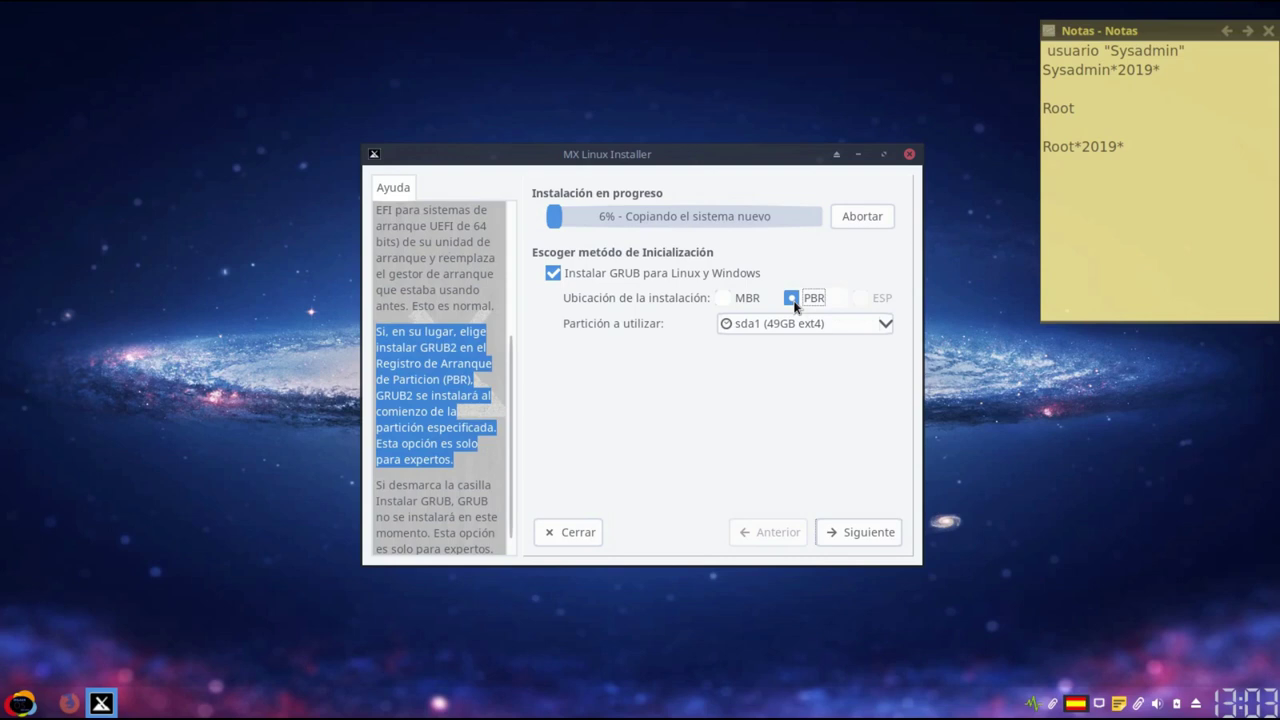
left_click(886, 326)
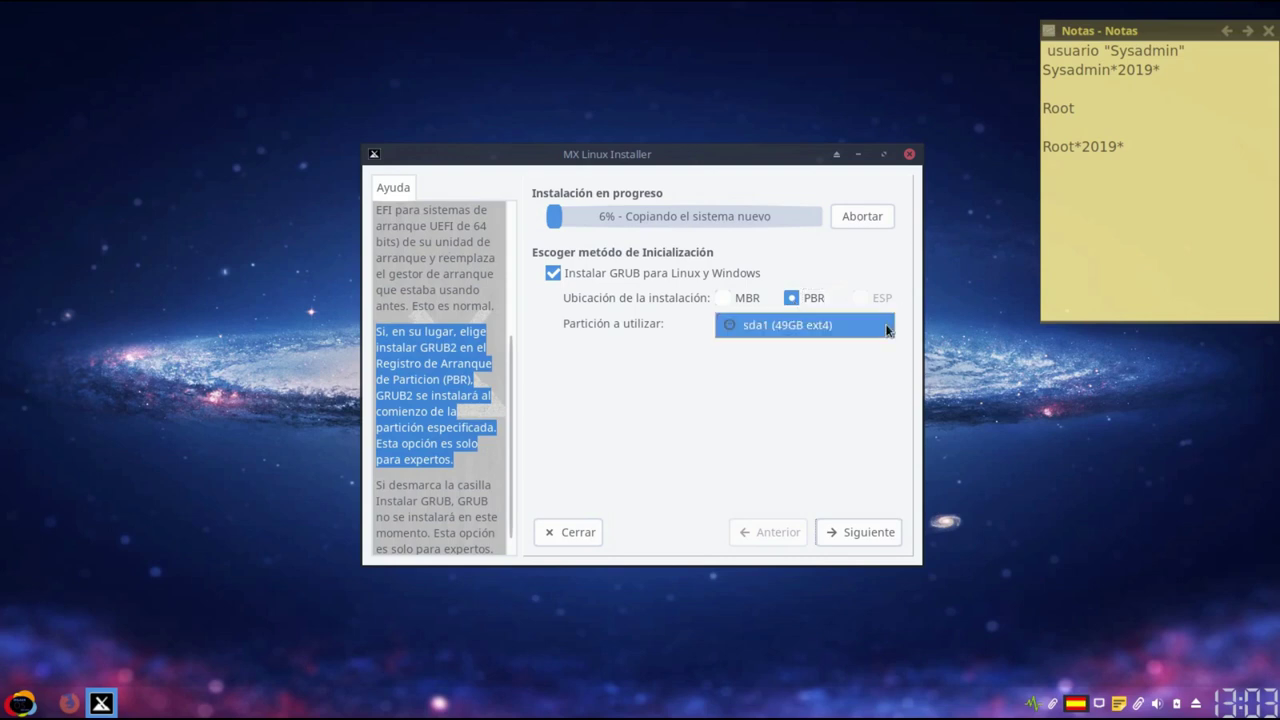
left_click(886, 328)
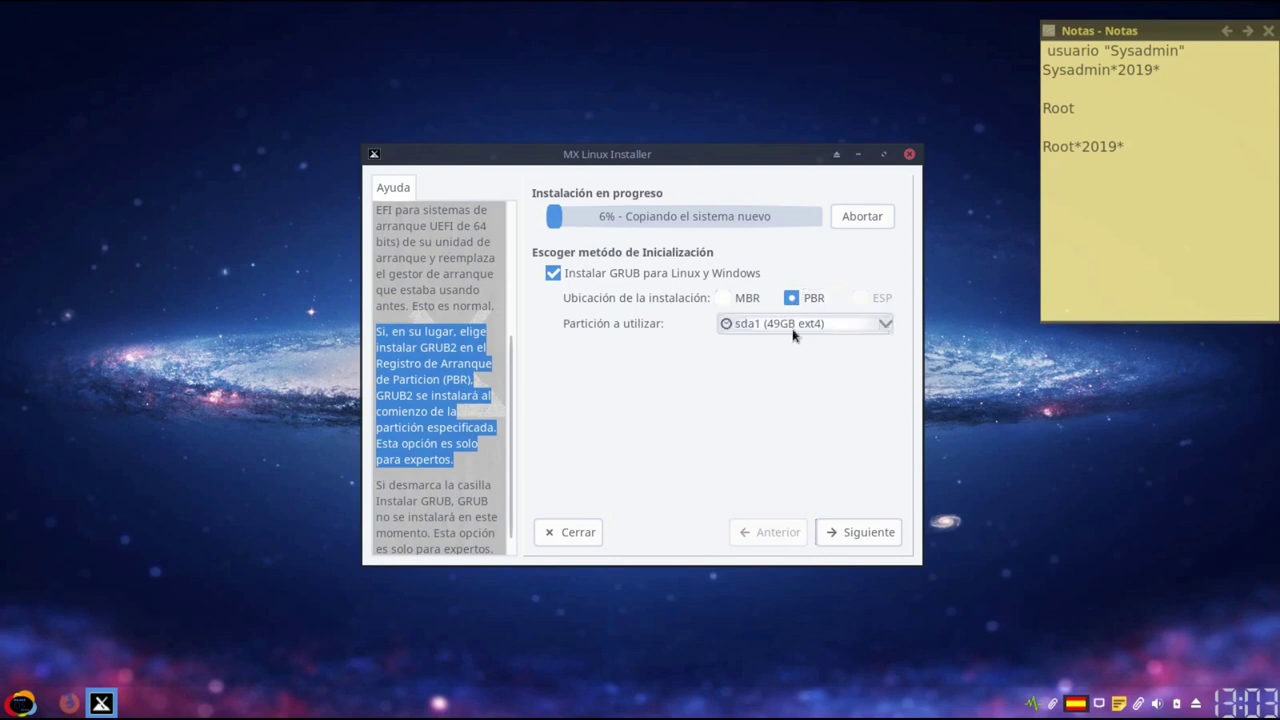
left_click(727, 299)
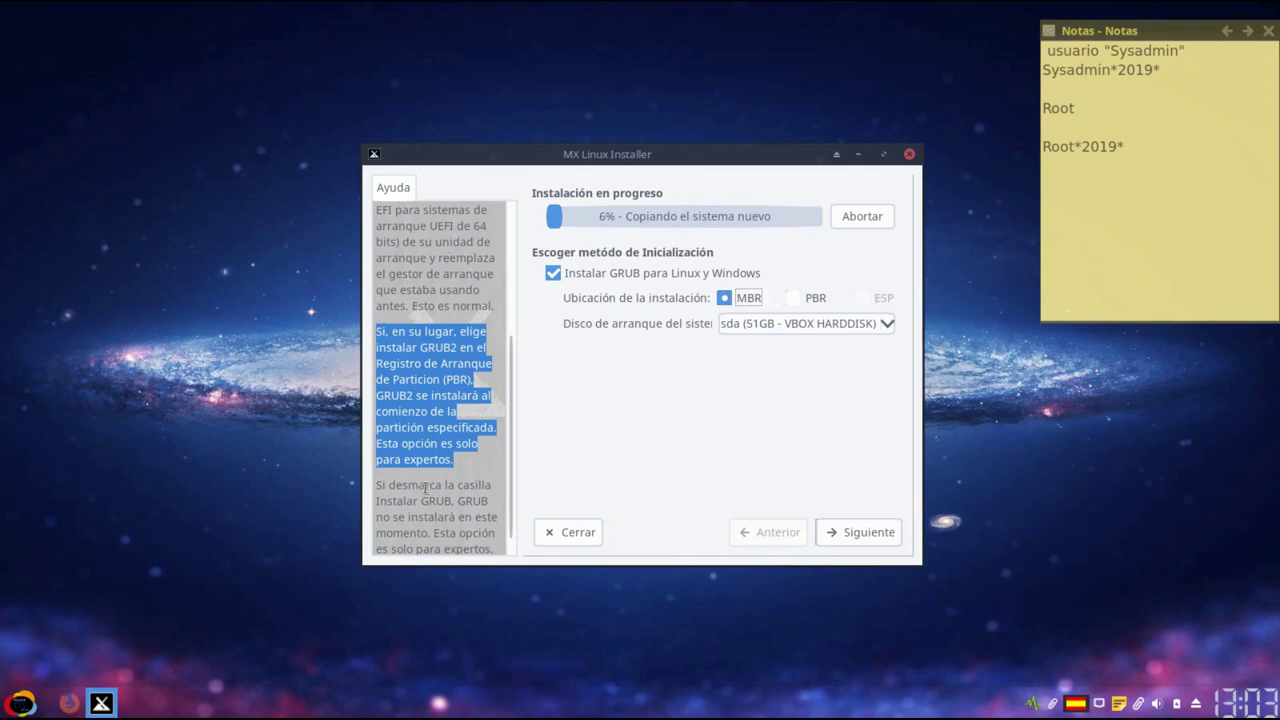
Read the help on skipping GRUB, and try disabling the GRUB installation before enabling it again.
scroll(512, 478, "down", 1)
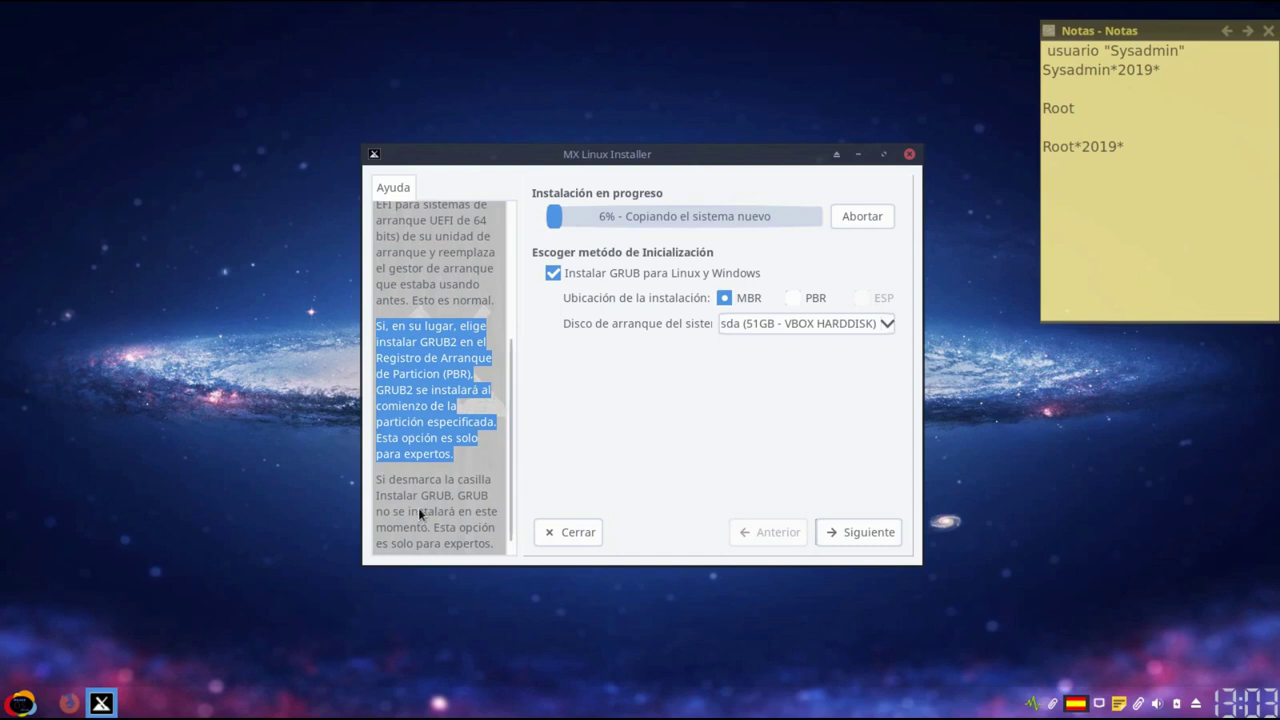
left_click_drag(376, 478, 503, 541)
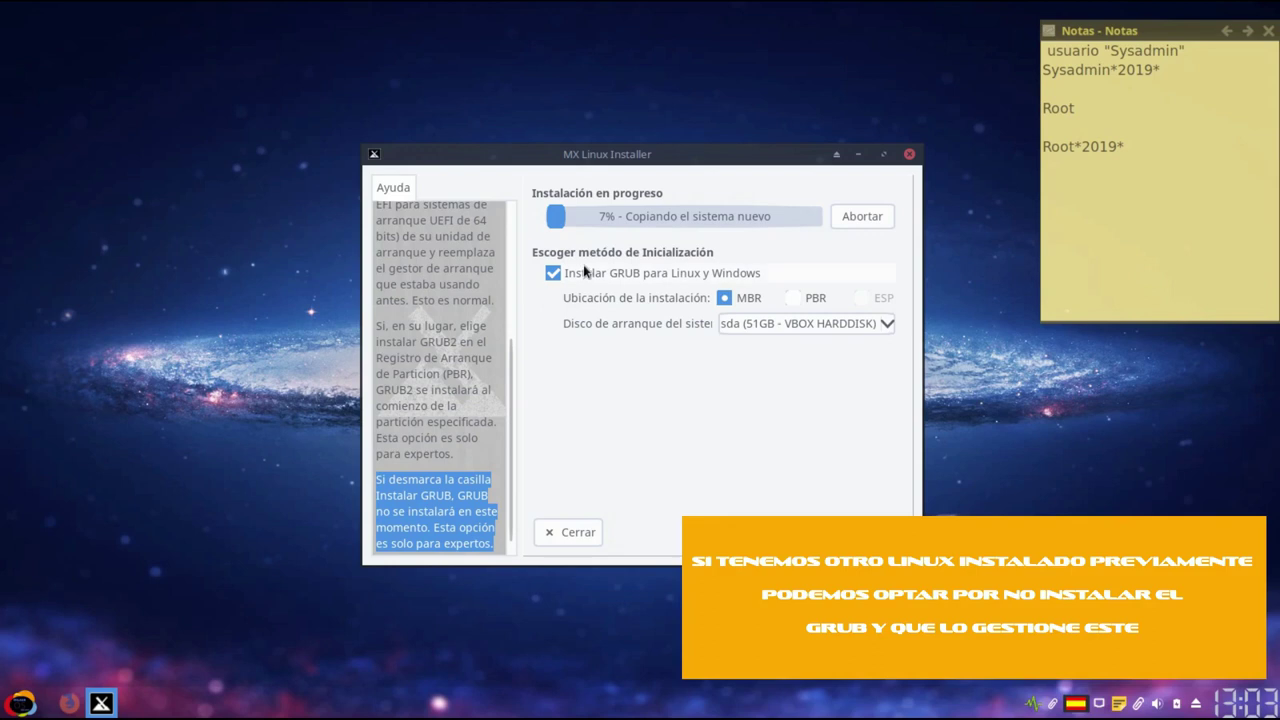
left_click(554, 276)
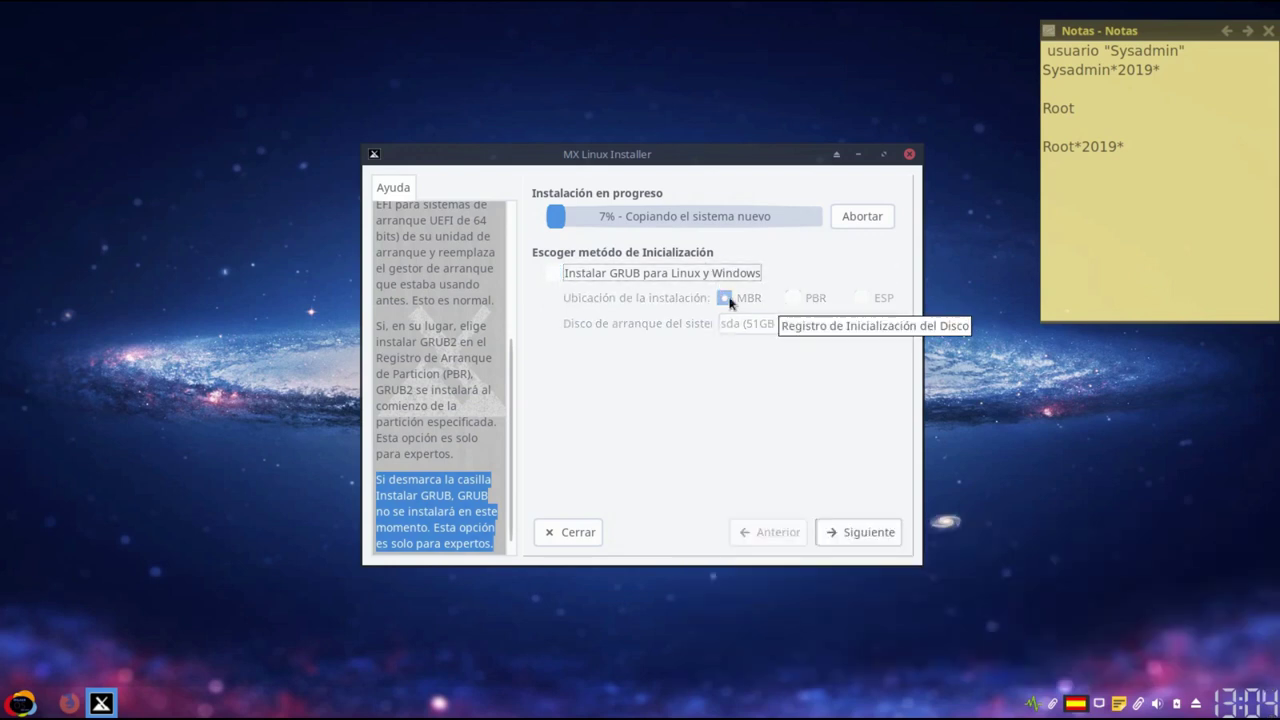
left_click(555, 275)
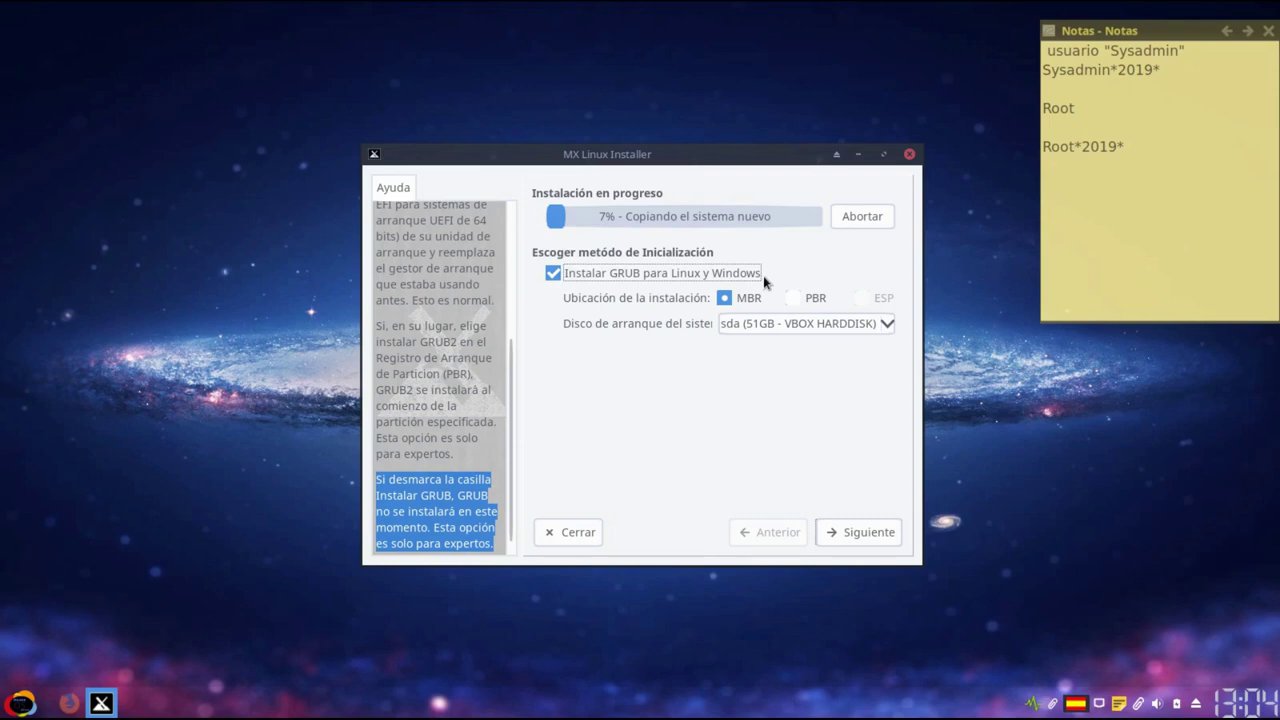
Accept GRUB installation to the MBR of sda and keep the default computer network names.
left_click(855, 534)
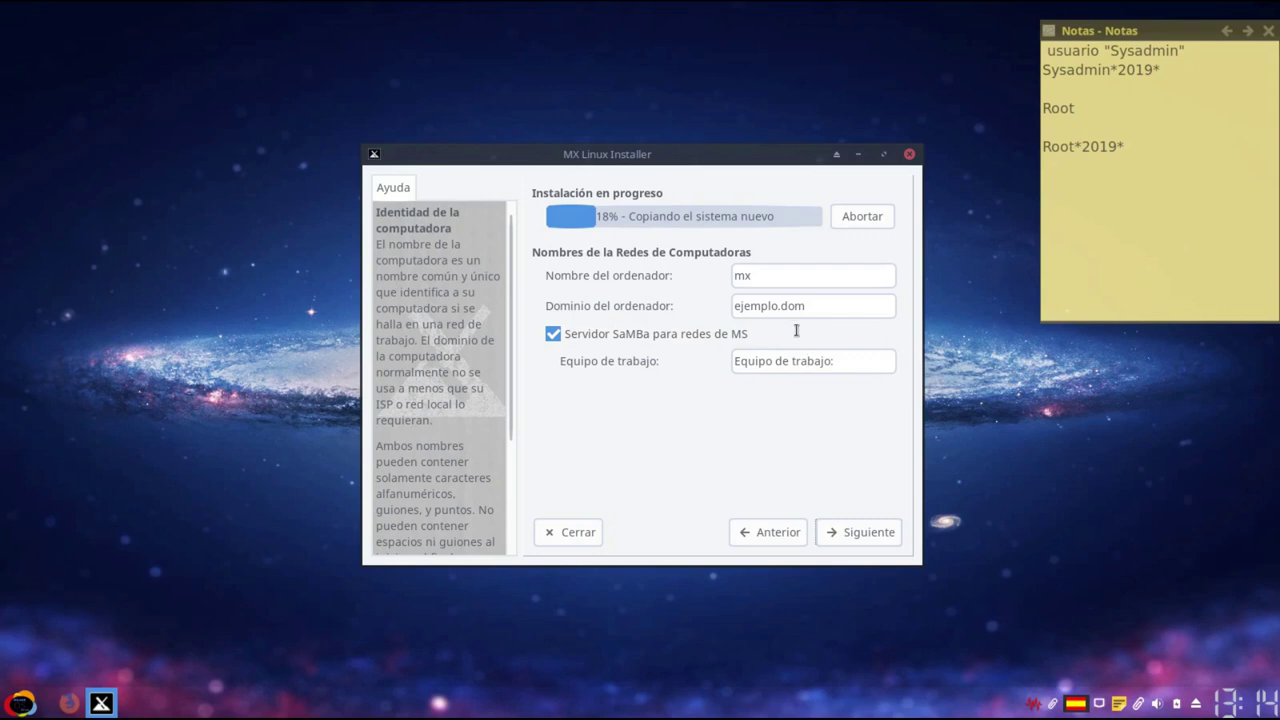
left_click(851, 533)
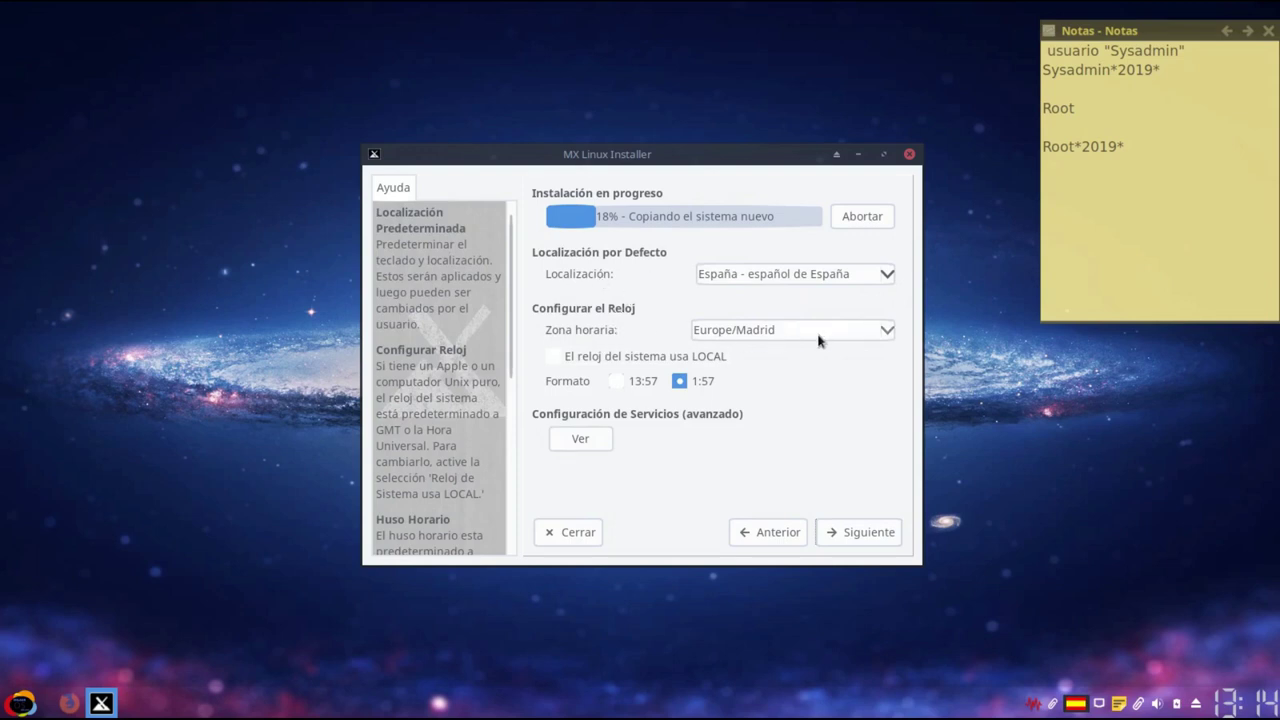
Keep España - español de España, set the clock to LOCAL with the 13:57 format, and finish the installation with automatic restart.
left_click(884, 277)
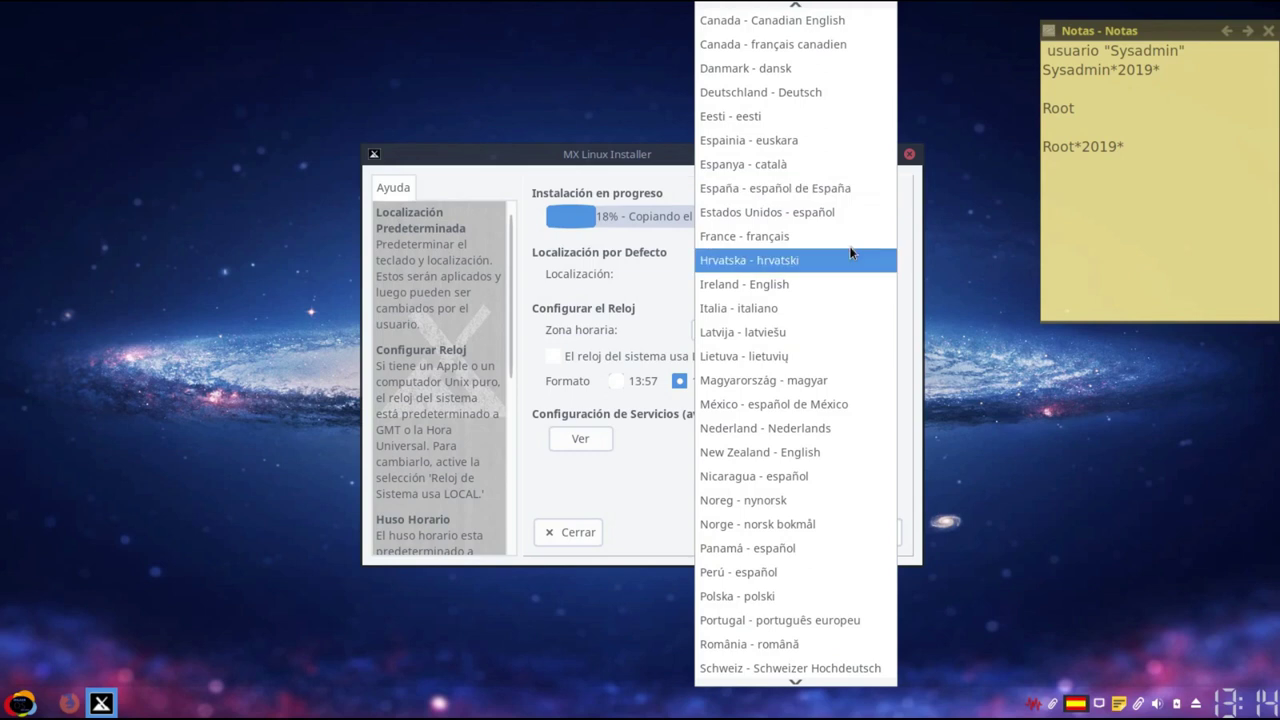
left_click(835, 192)
left_click(768, 530)
left_click(768, 530)
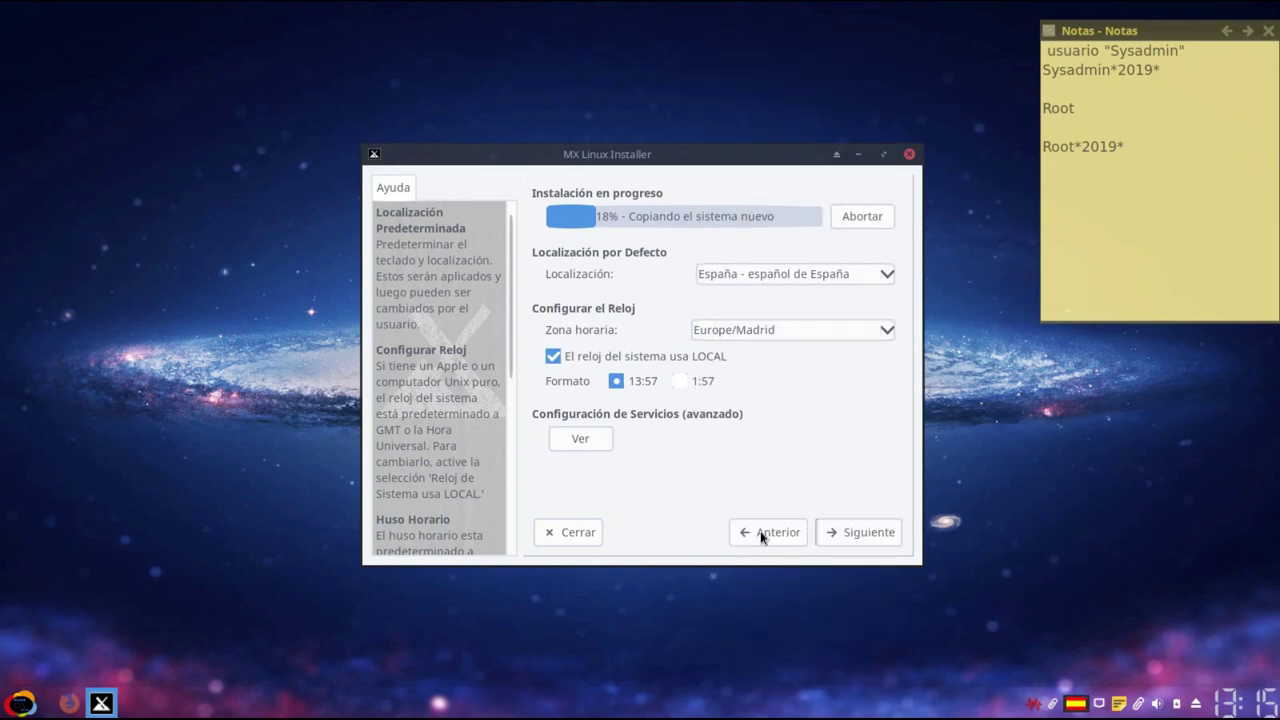
left_click(869, 532)
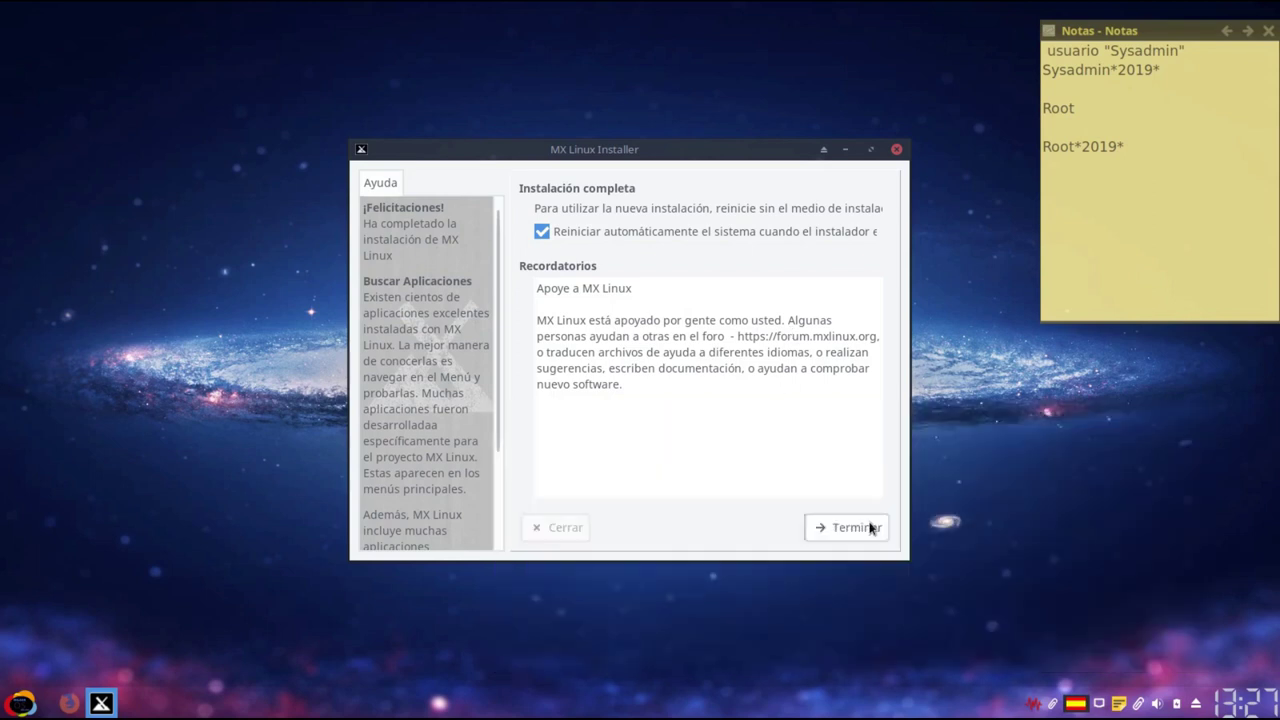
left_click(868, 527)
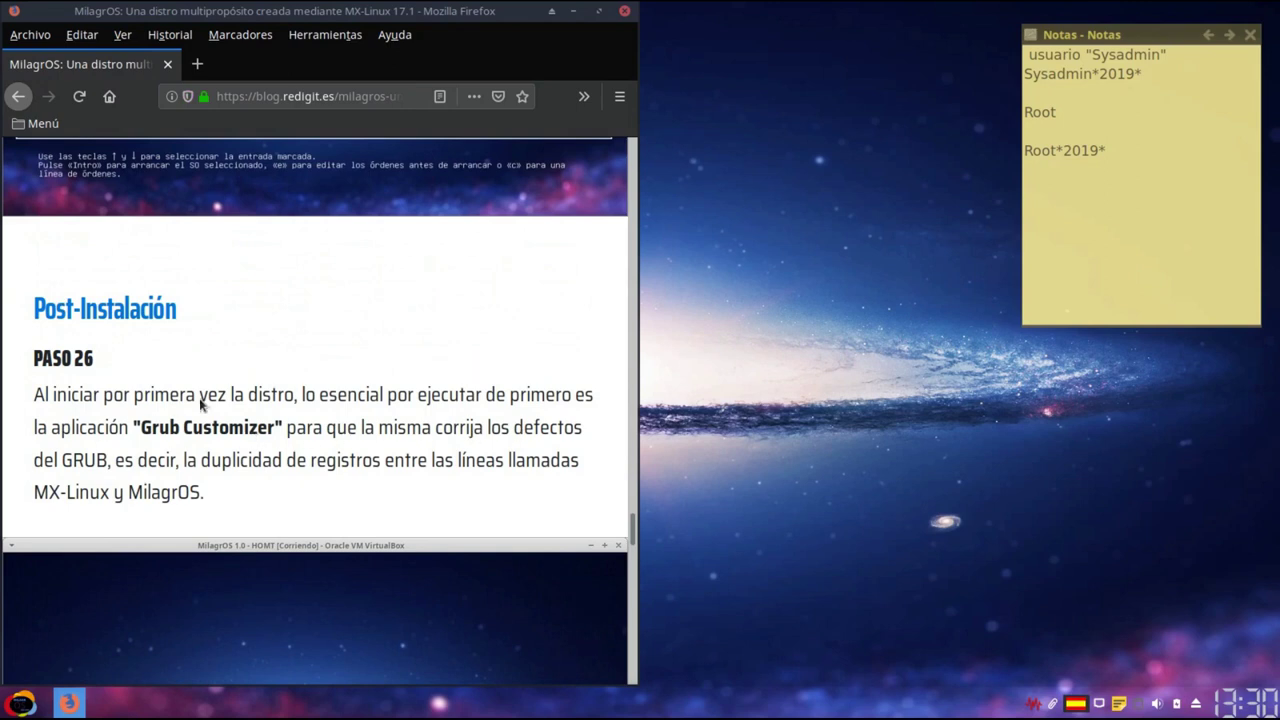
Search the applications for "grub" and launch Grub Customizer.
left_click(16, 707)
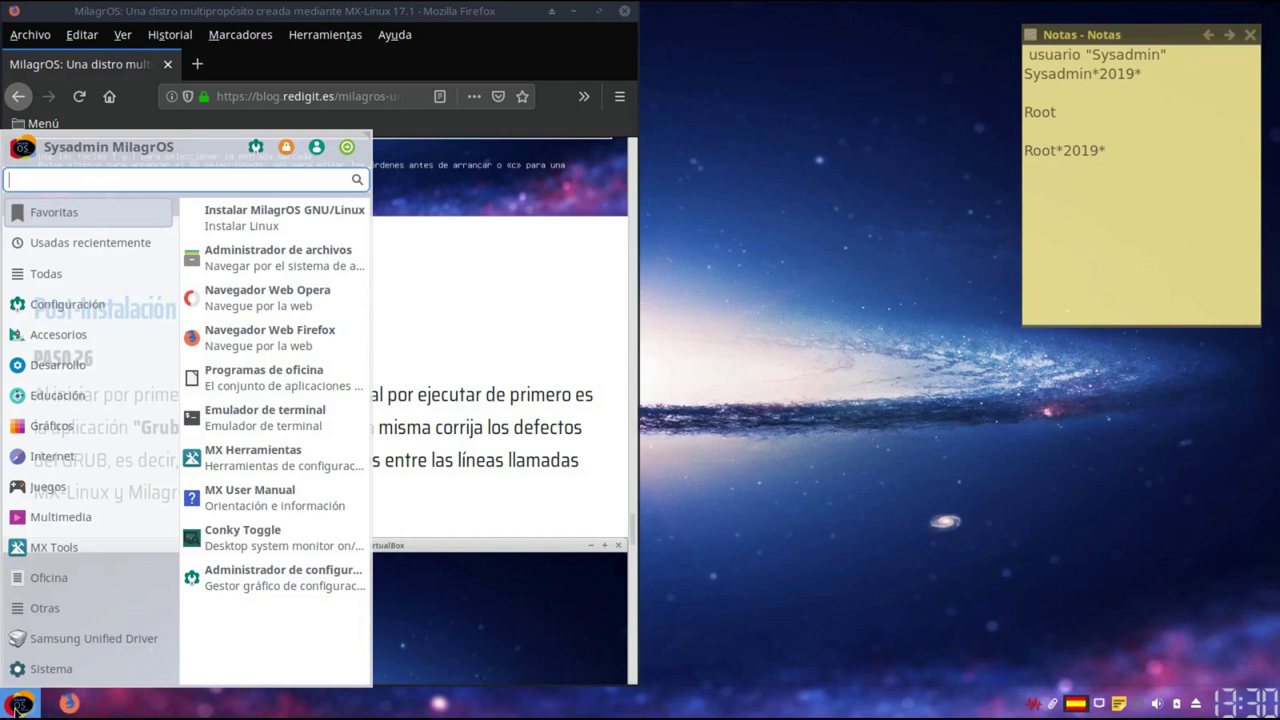
type("grub")
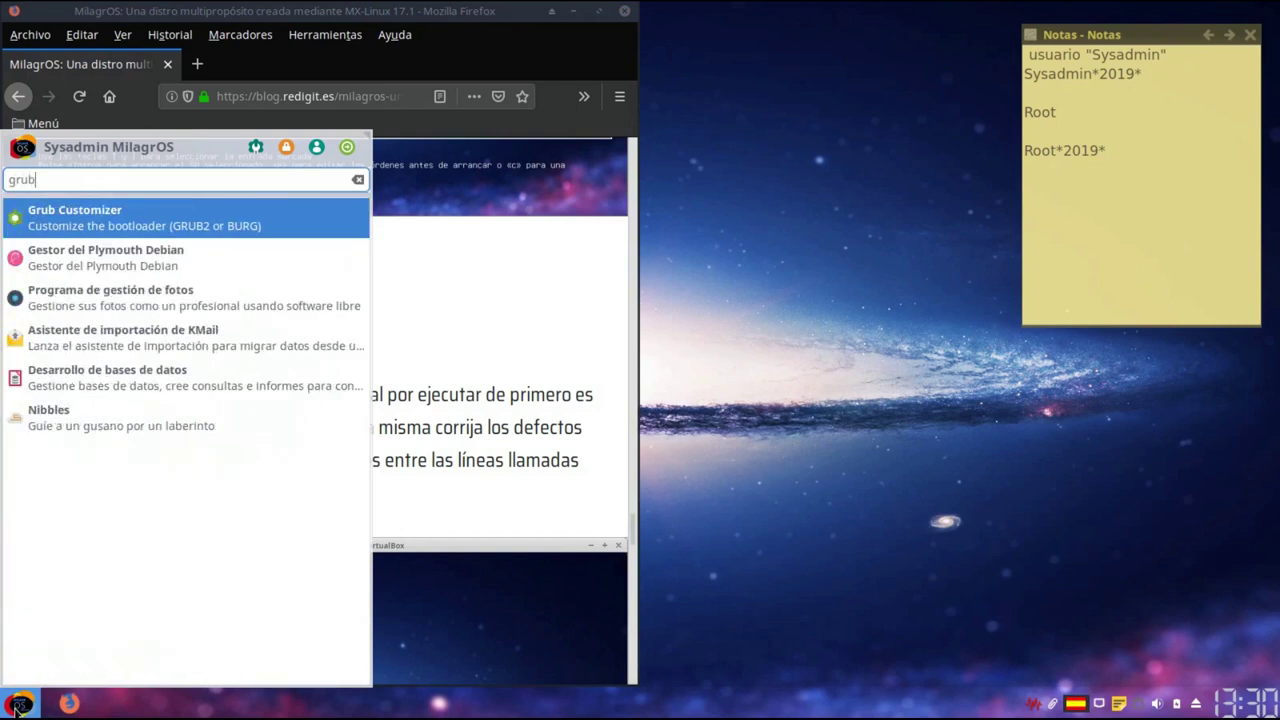
left_click(40, 229)
Copy the root password from the desktop note into the authentication request and authorize Grub Customizer.
left_click(1123, 178)
left_click_drag(1122, 151, 1015, 152)
right_click(1038, 155)
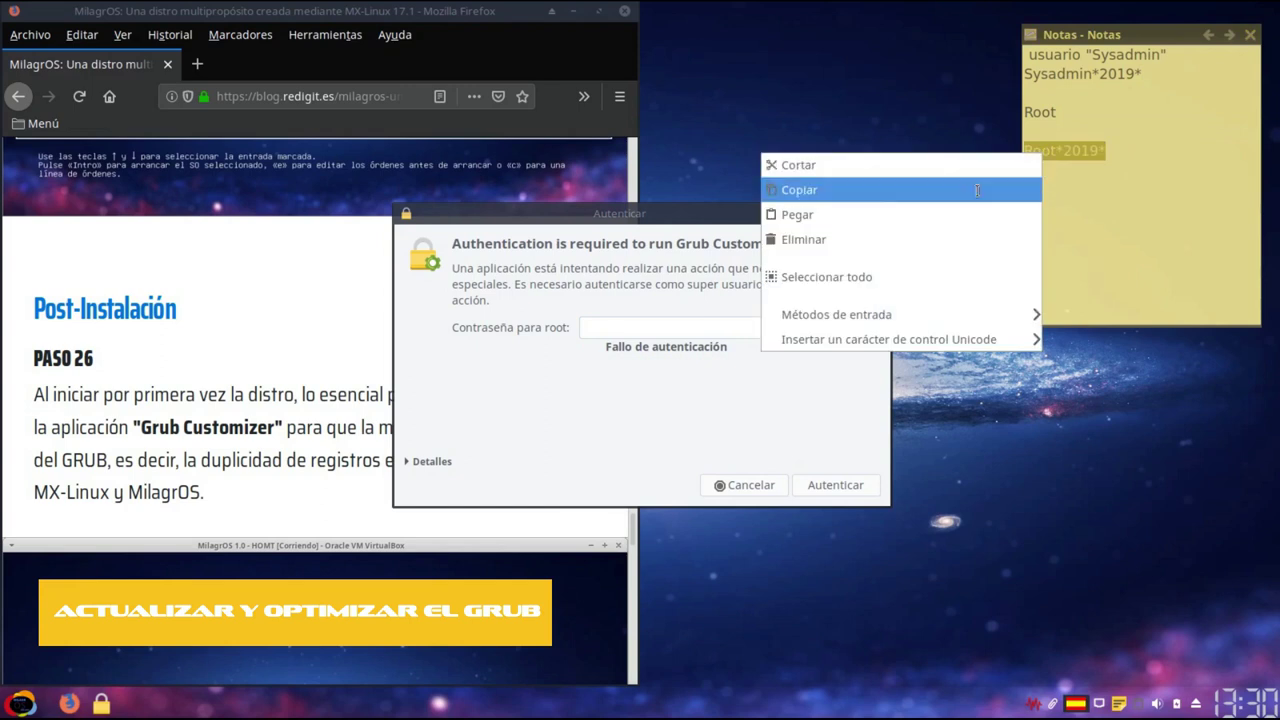
left_click(897, 200)
left_click(662, 333)
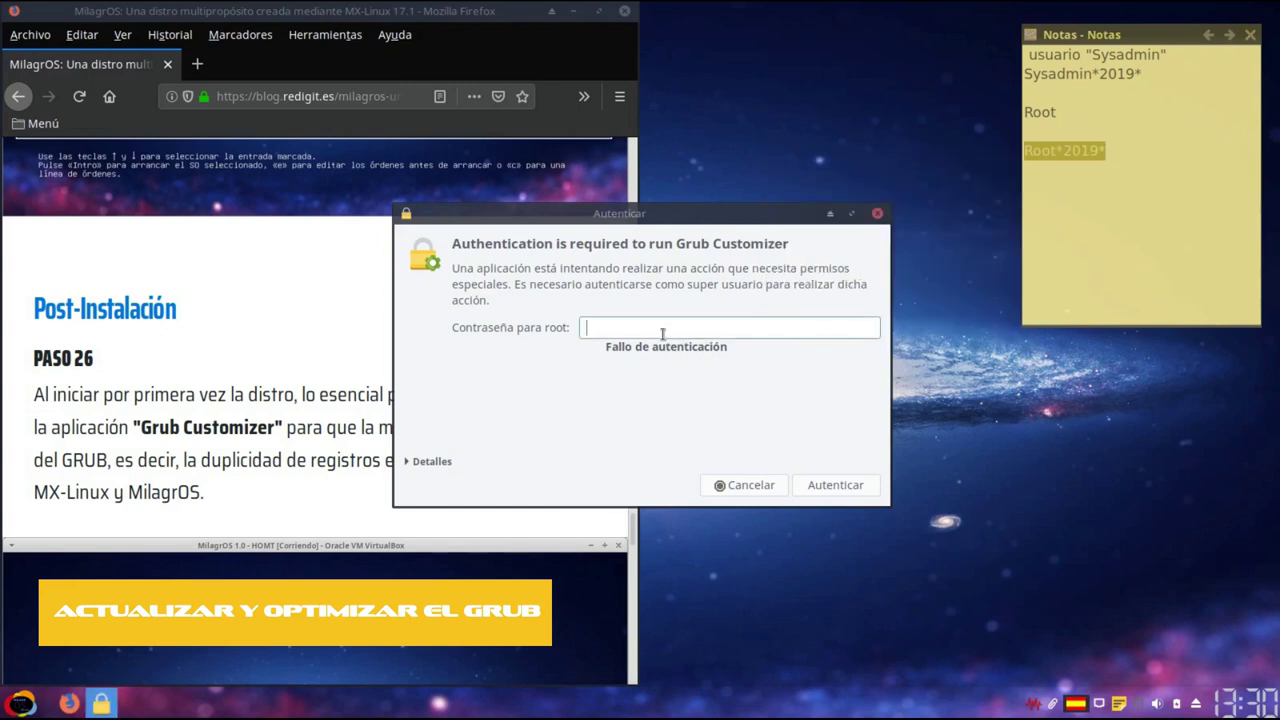
right_click(662, 333)
left_click(700, 400)
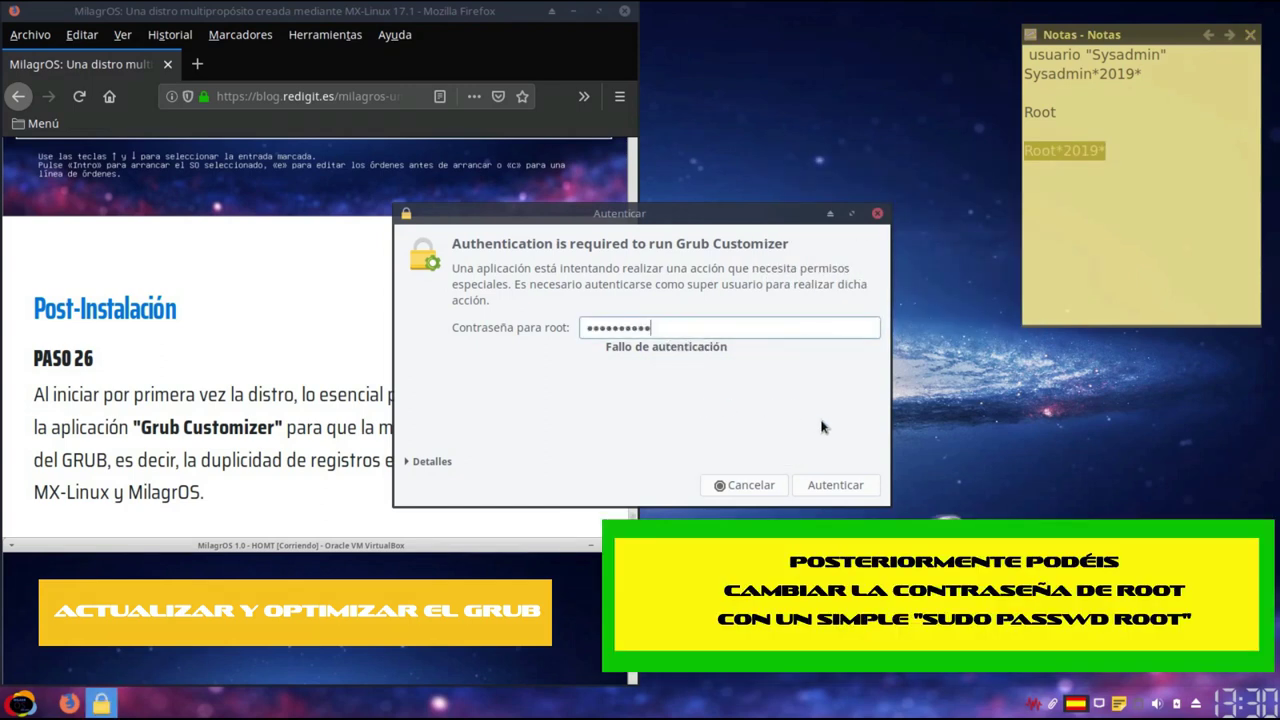
left_click(843, 488)
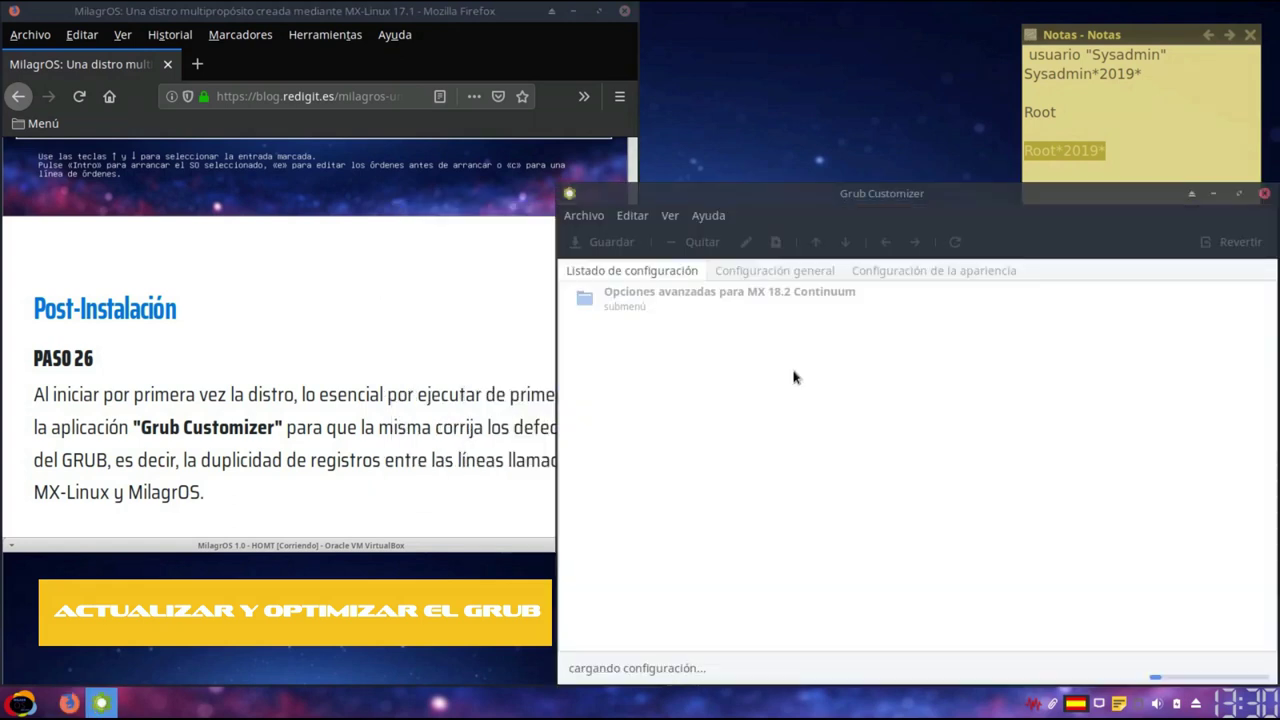
Reload the boot entry list in Grub Customizer, save the GRUB configuration, and close the program.
left_click_drag(753, 215, 390, 140)
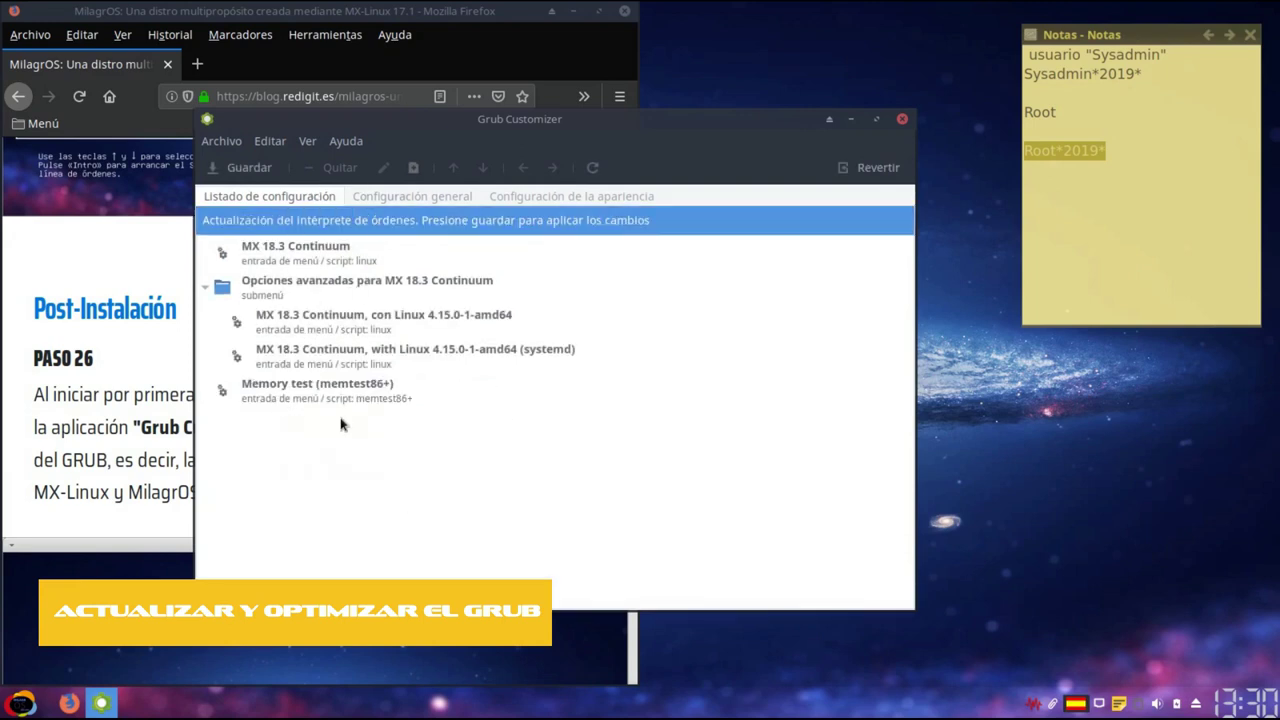
left_click(594, 168)
left_click(240, 168)
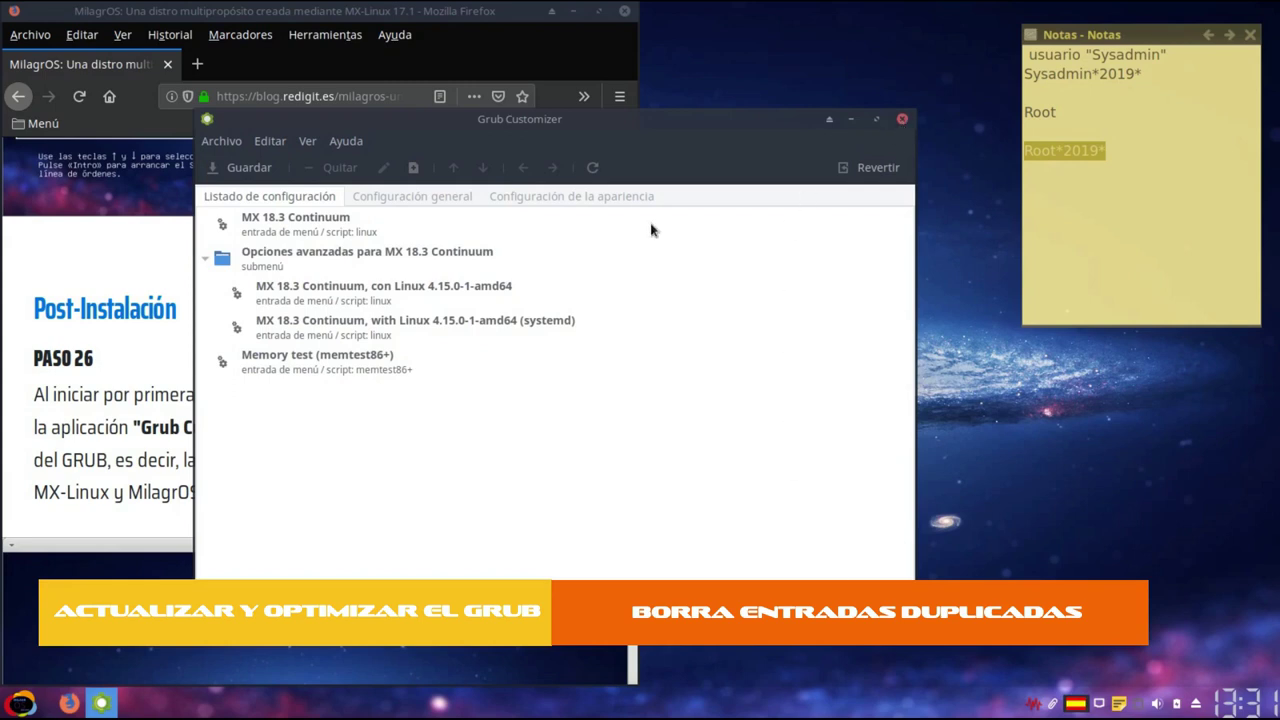
left_click(221, 141)
left_click(244, 239)
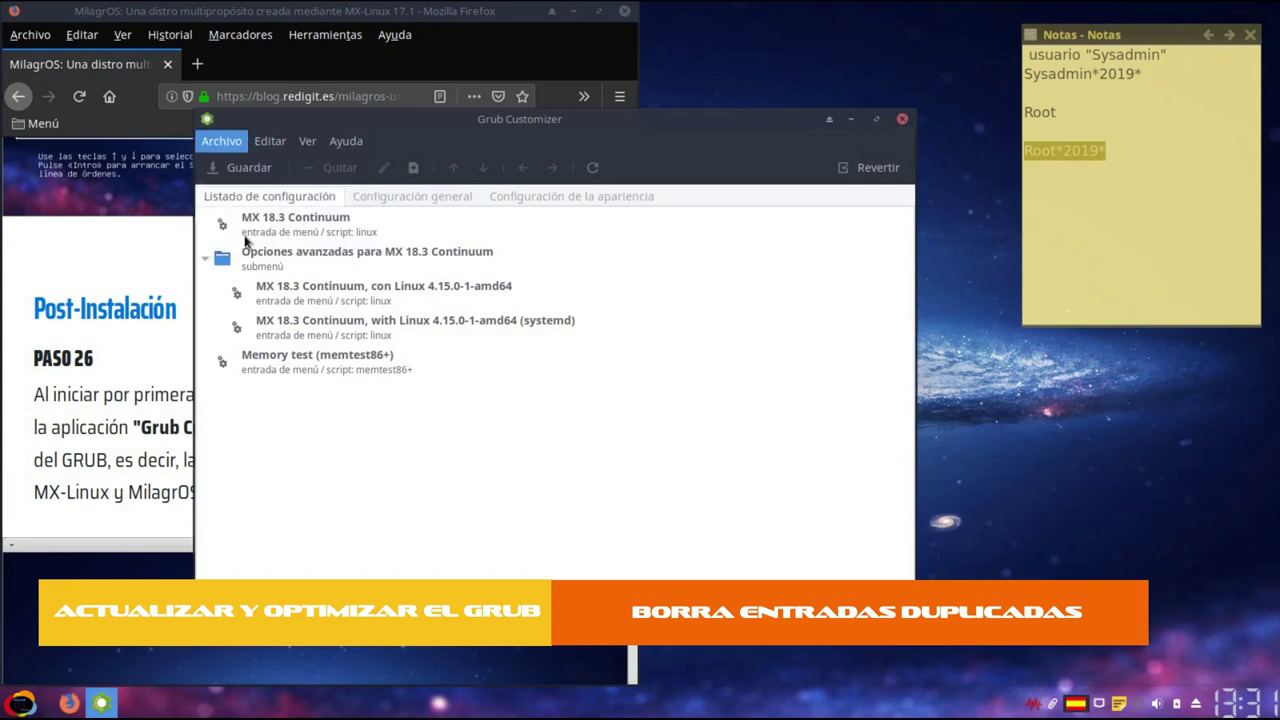
Copy the linuxpostinstall command from PASO 27 of the MilagrOS guide in Firefox.
scroll(266, 356, "down", 2)
scroll(266, 356, "down", 10)
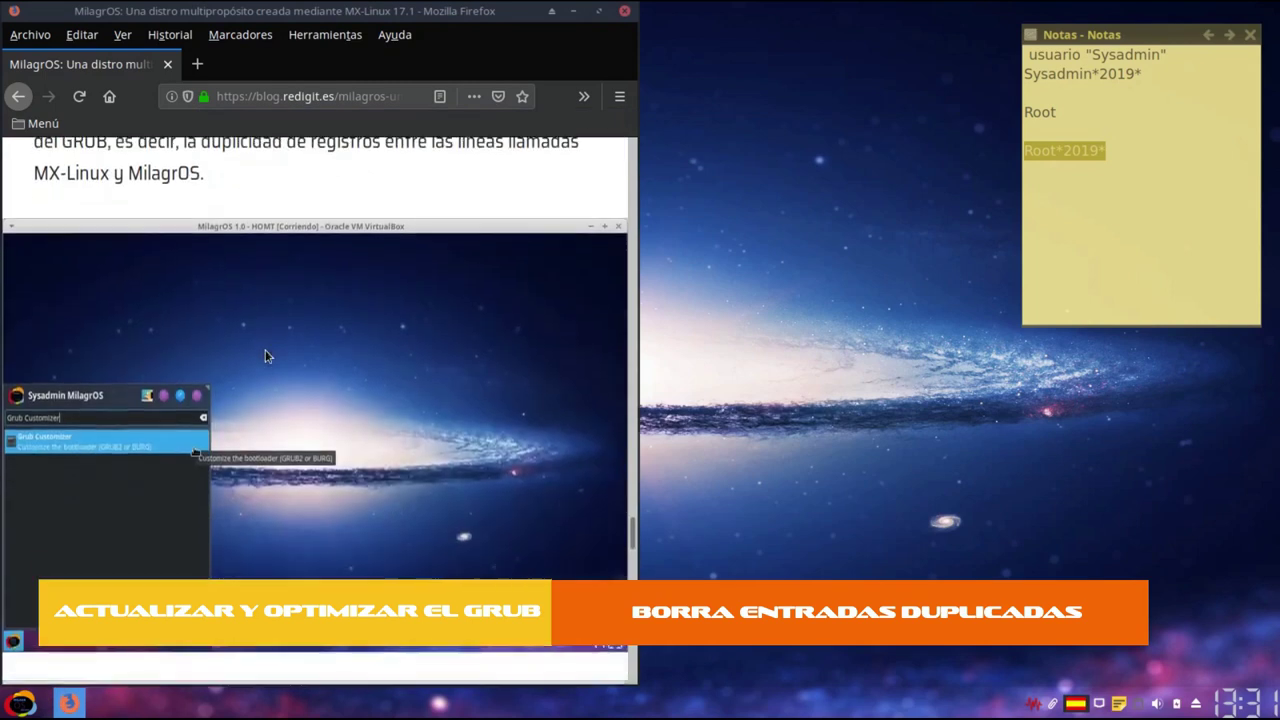
scroll(317, 371, "down", 10)
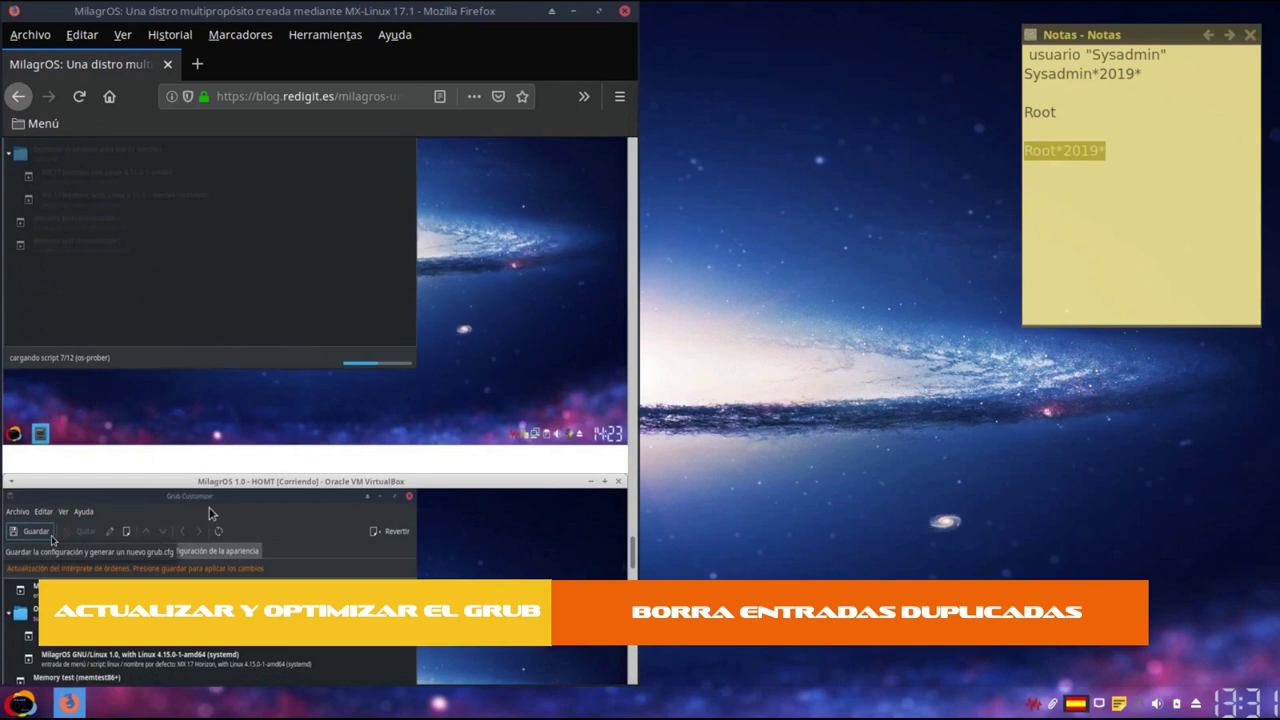
scroll(210, 512, "down", 8)
scroll(183, 450, "down", 3)
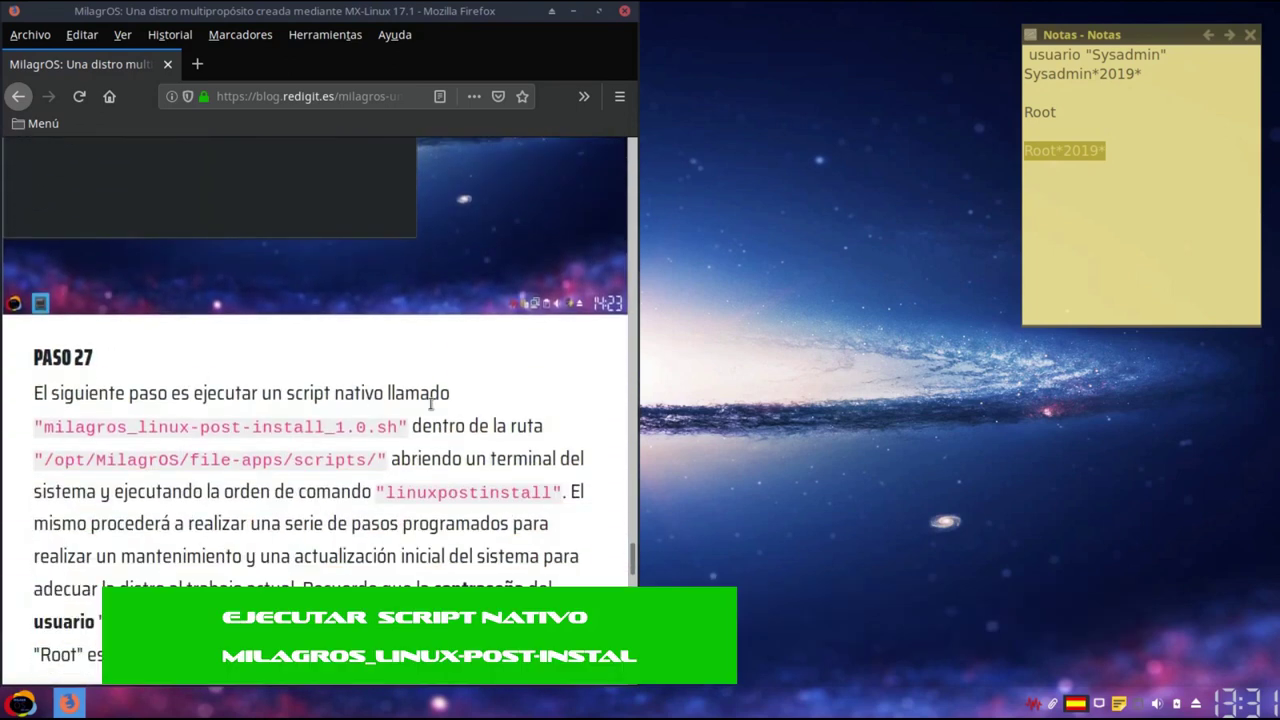
left_click_drag(388, 491, 556, 492)
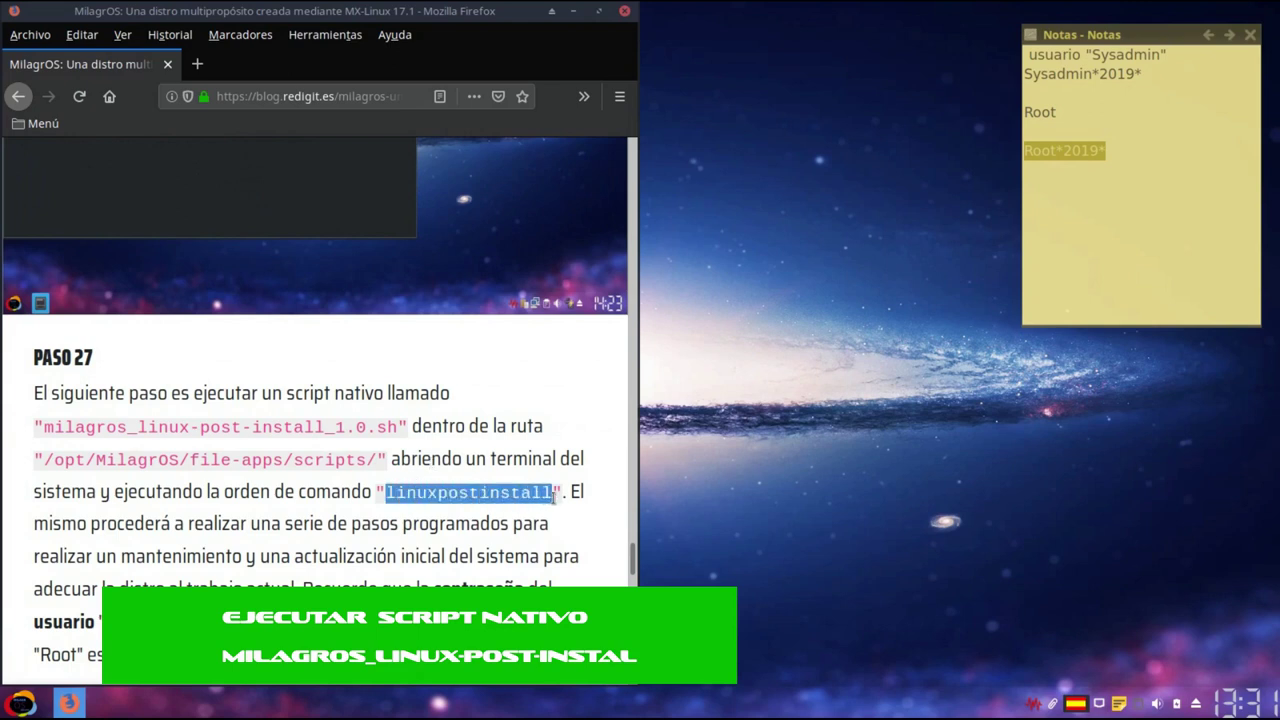
right_click(550, 498)
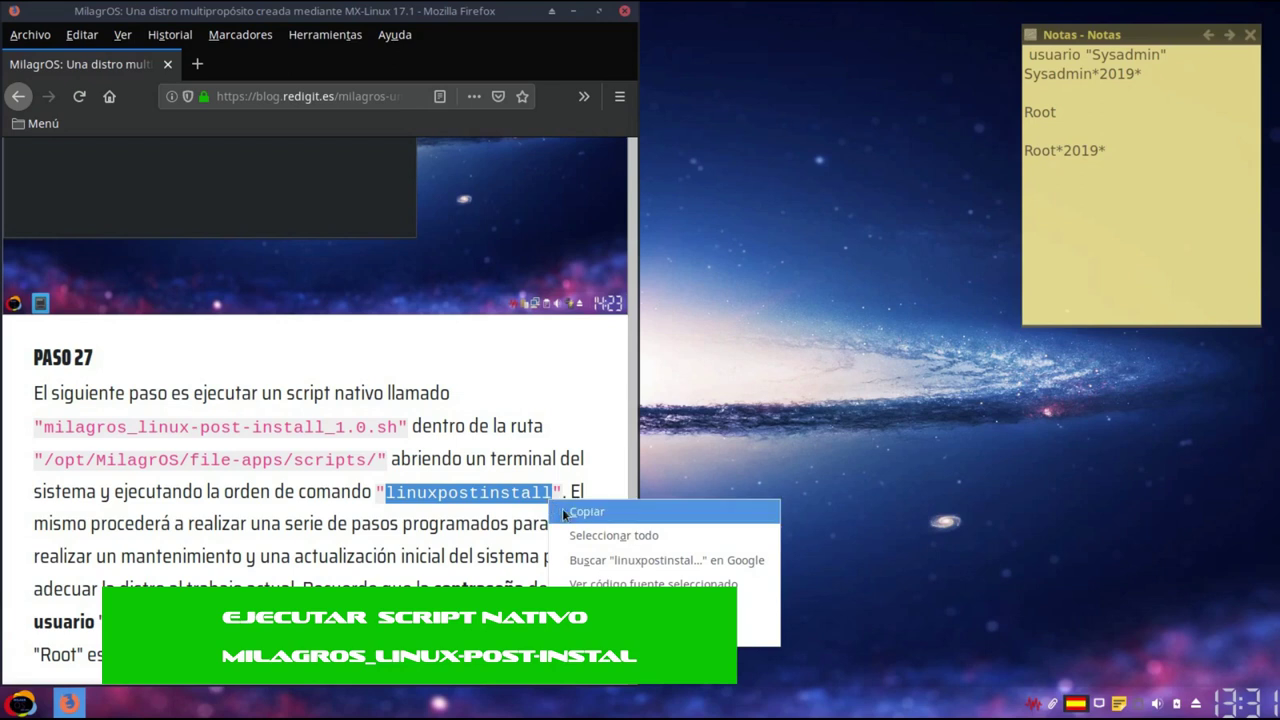
left_click(562, 508)
Open the applications launcher.
left_click(22, 704)
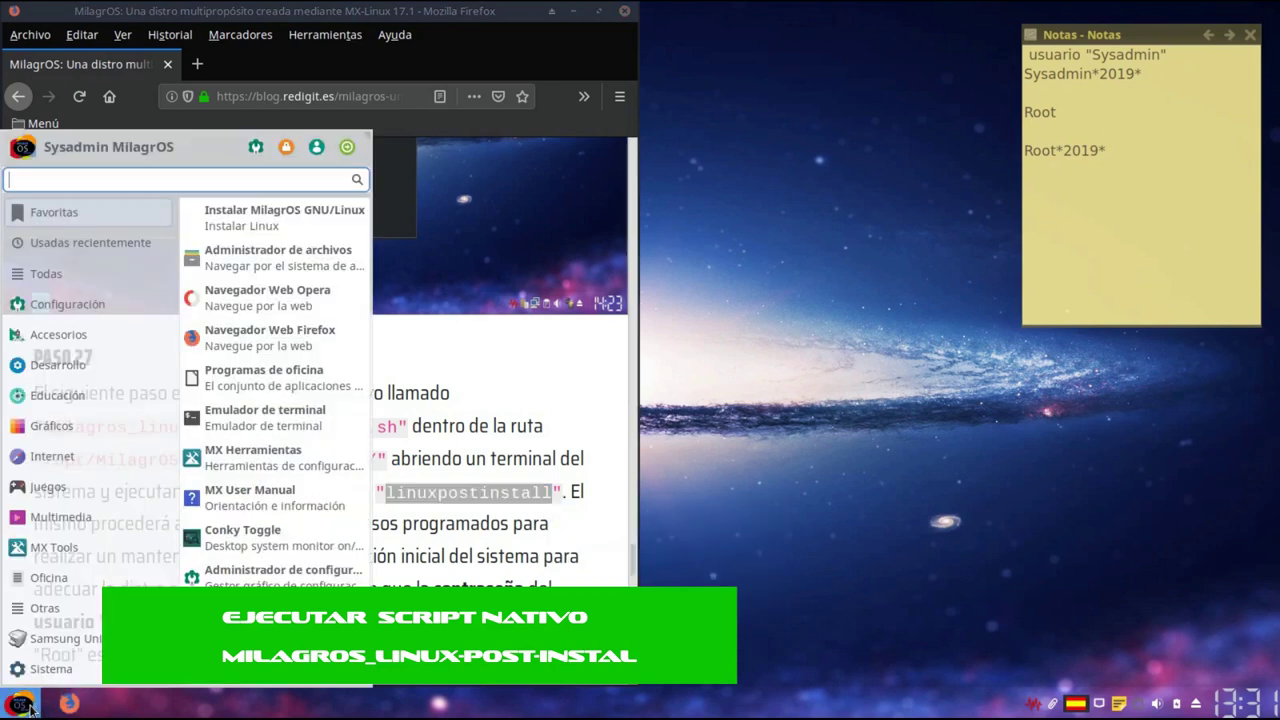